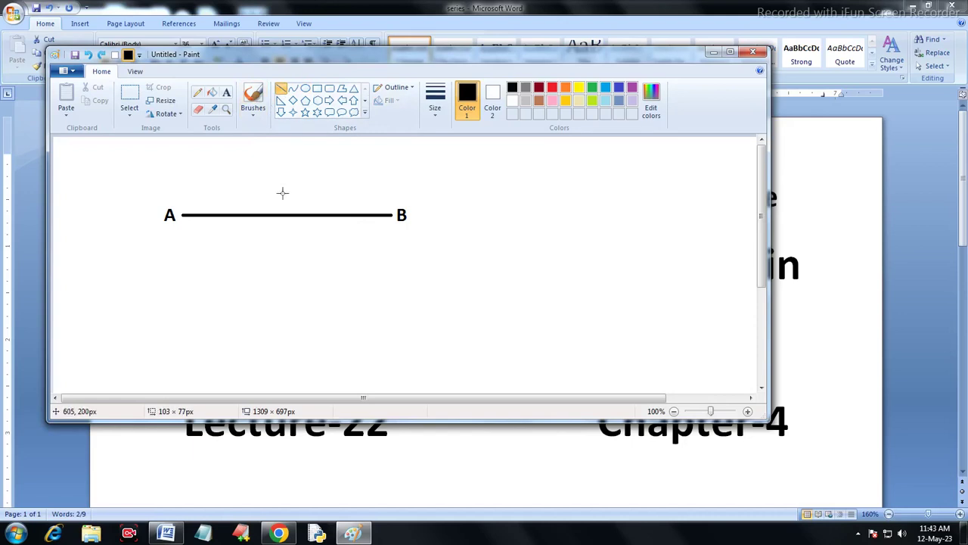
Step: Undo the A–B line and its labels so the canvas is blank, and activate the Text tool
{"action": "key", "text": "ctrl+z"}
{"action": "key", "text": "ctrl+z"}
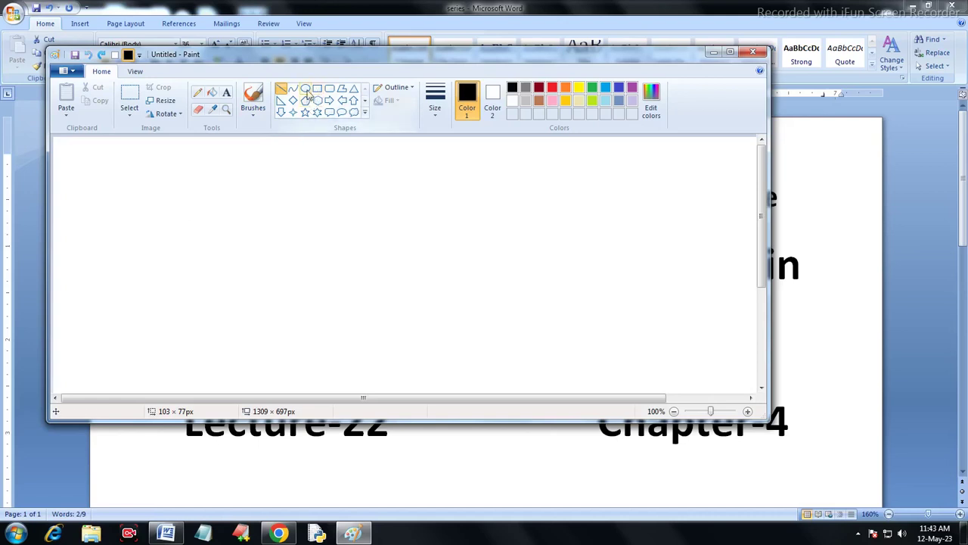
{"action": "left_click", "coordinate": [226, 92]}
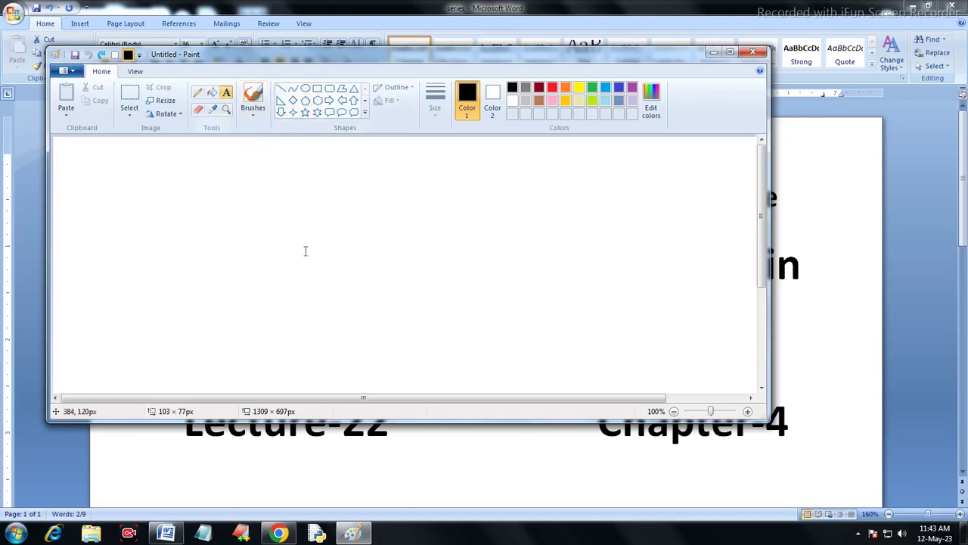
Step: Minimise the drawing window, switch to the Tinkercad circuit in Chrome and get ready to search its components
{"action": "left_click", "coordinate": [713, 51]}
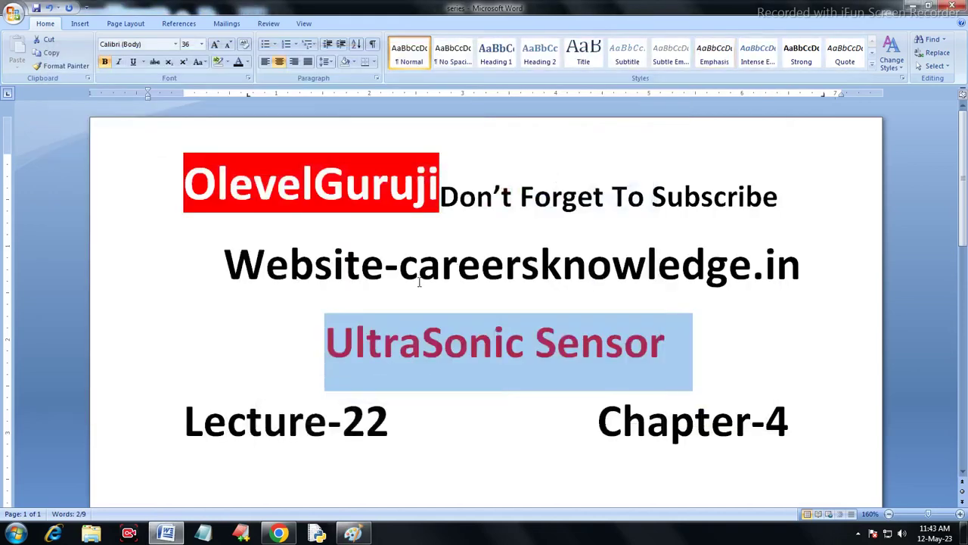
{"action": "mouse_move", "coordinate": [279, 533]}
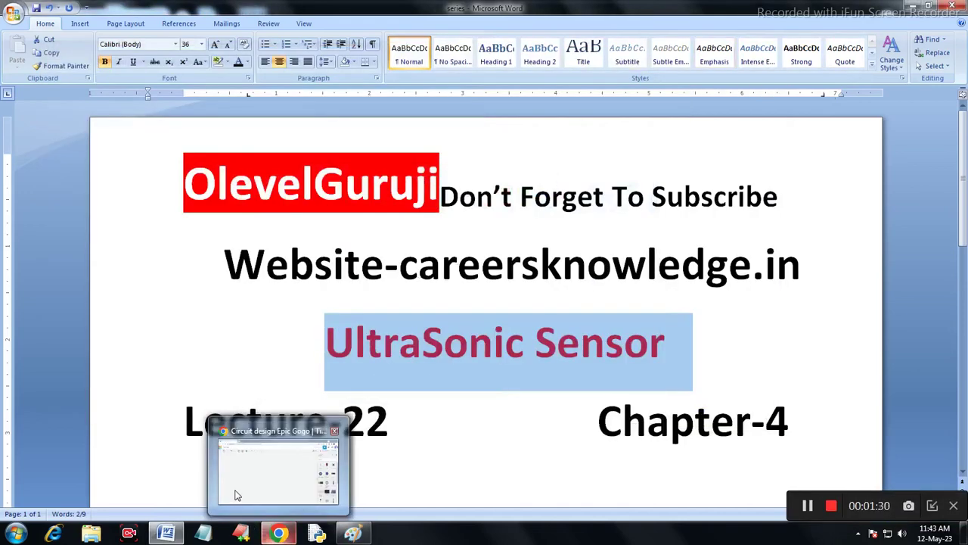
{"action": "left_click", "coordinate": [235, 495]}
{"action": "left_click", "coordinate": [850, 162]}
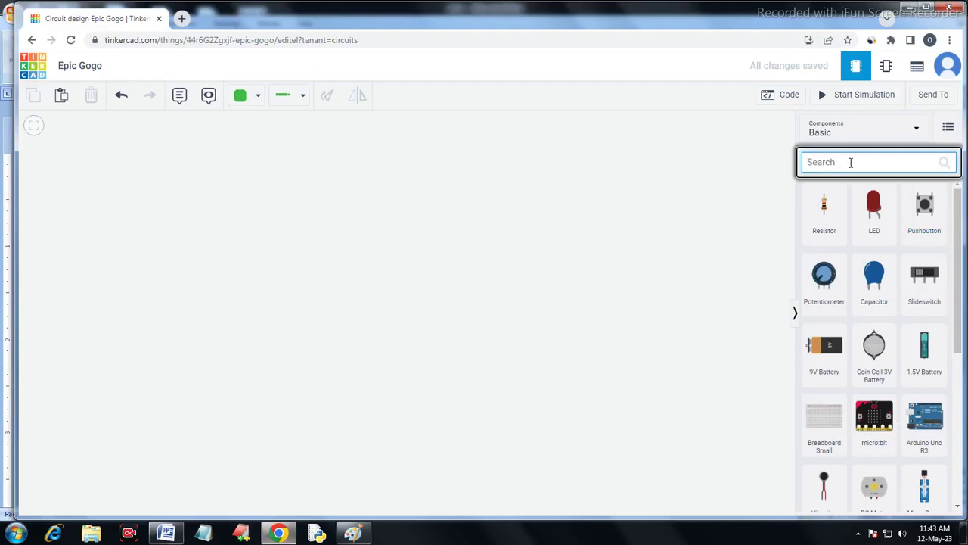
{"action": "type", "text": "tinker"}
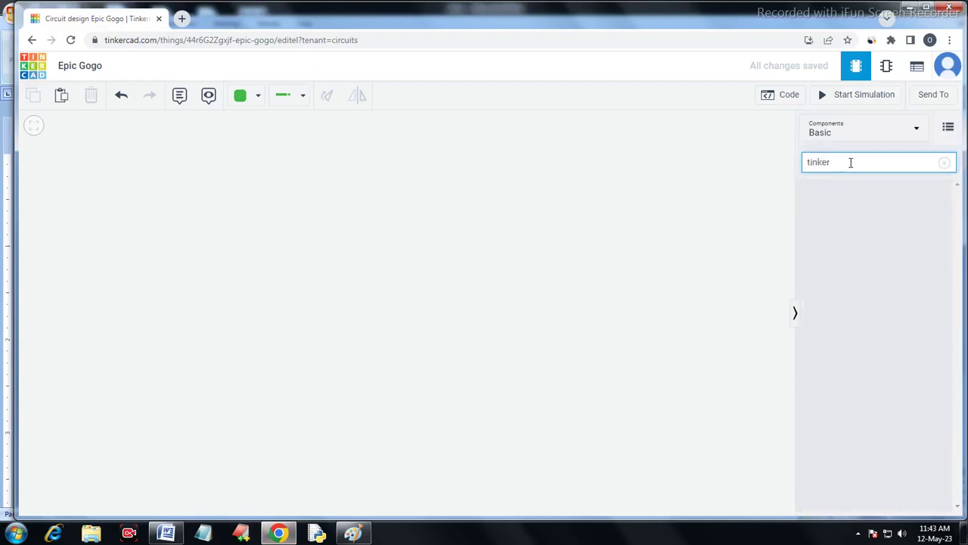
{"action": "key", "text": "BackSpace"}
{"action": "key", "text": "BackSpace"}
{"action": "key", "text": "BackSpace"}
{"action": "key", "text": "BackSpace"}
{"action": "key", "text": "BackSpace"}
{"action": "key", "text": "BackSpace"}
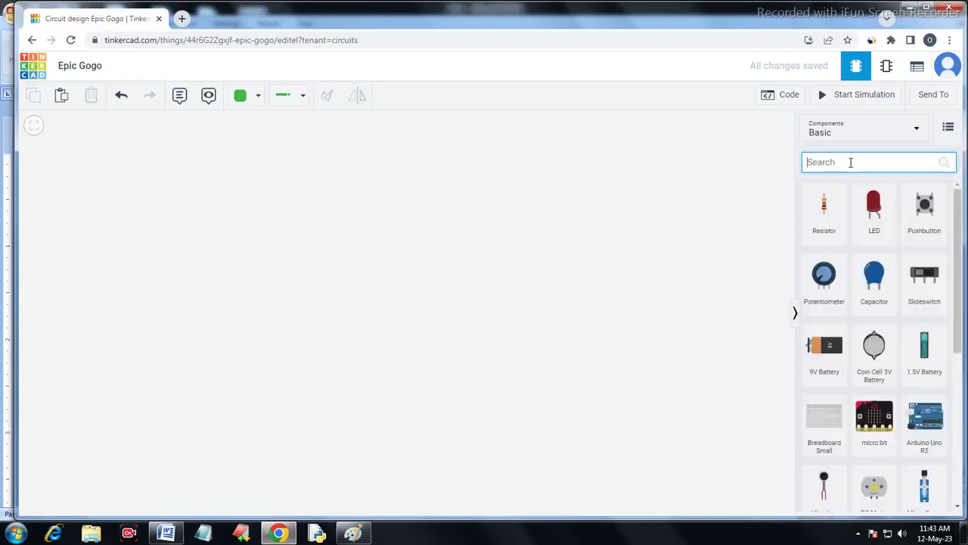
Step: Search the components for "ultrasonic" and place the four-pin HC-SR04 Ultrasonic Distance Sensor on the empty workspace
{"action": "type", "text": "ul"}
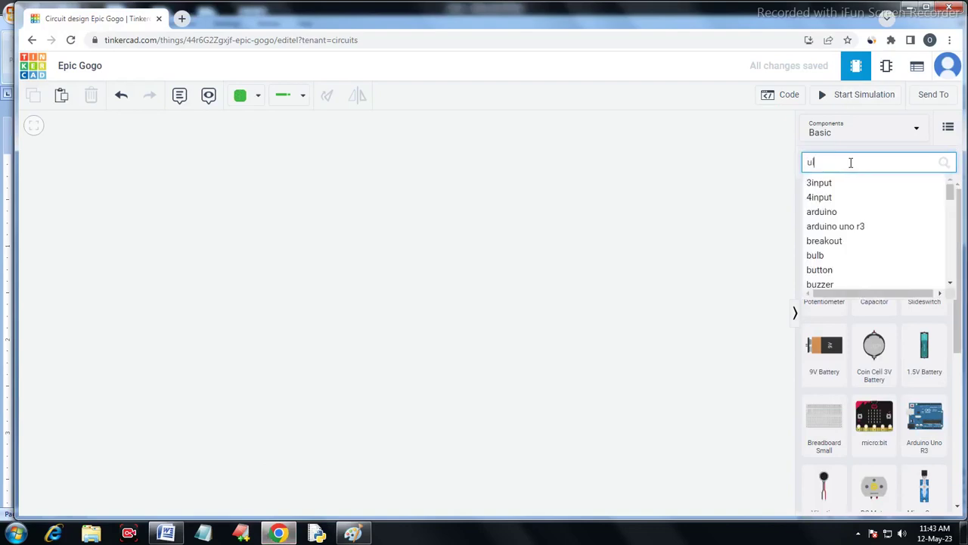
{"action": "type", "text": "tra"}
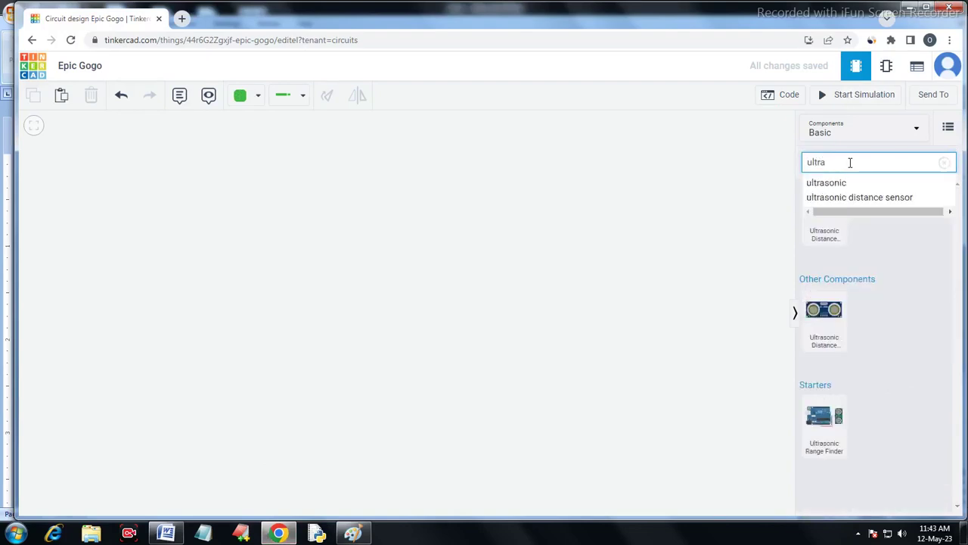
{"action": "left_click", "coordinate": [831, 184]}
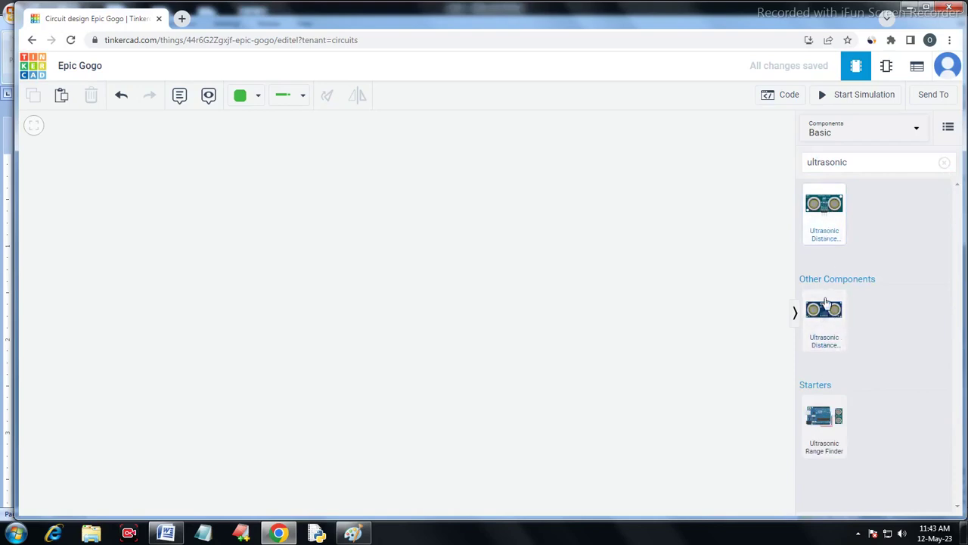
{"action": "left_click_drag", "start_coordinate": [827, 302], "coordinate": [341, 214]}
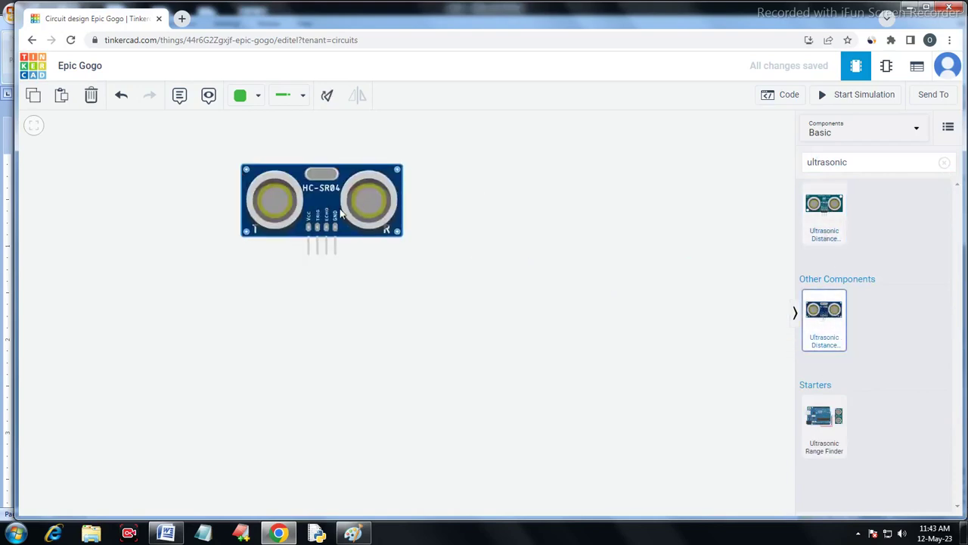
{"action": "scroll", "coordinate": [386, 256], "scroll_direction": "up", "scroll_amount": 3}
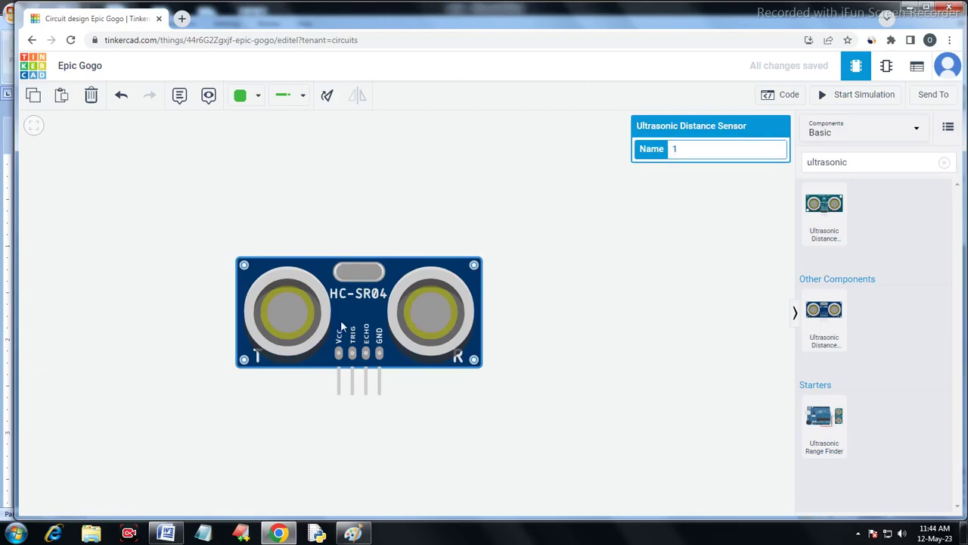
Step: Switch to Paint and add a wide text line in mid-canvas with the labels A and B spaced far apart
{"action": "left_click", "coordinate": [360, 534]}
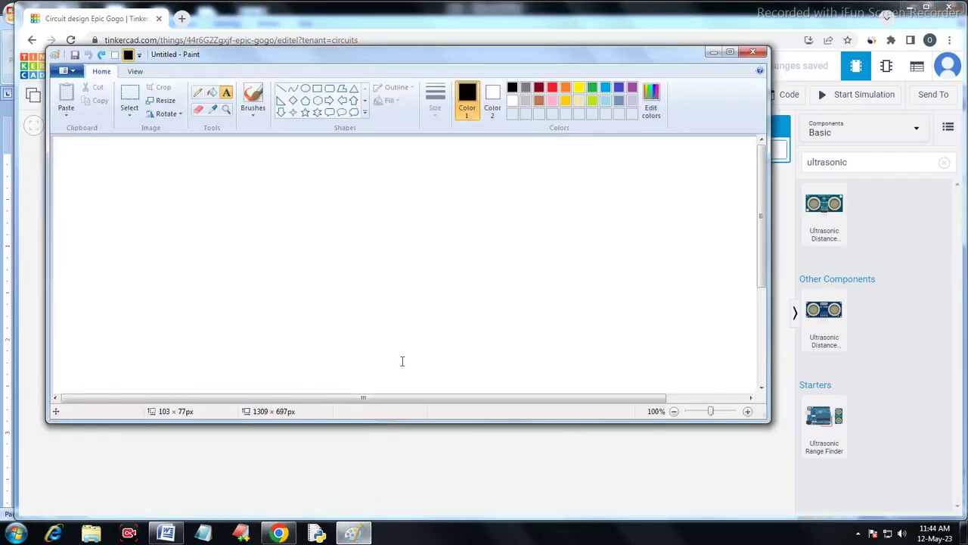
{"action": "mouse_move", "coordinate": [341, 59]}
{"action": "left_mouse_down"}
{"action": "mouse_move", "coordinate": [497, 316]}
{"action": "mouse_move", "coordinate": [637, 378]}
{"action": "mouse_move", "coordinate": [762, 171]}
{"action": "mouse_move", "coordinate": [768, 113]}
{"action": "mouse_move", "coordinate": [530, 303]}
{"action": "mouse_move", "coordinate": [381, 480]}
{"action": "mouse_move", "coordinate": [443, 42]}
{"action": "left_mouse_up"}
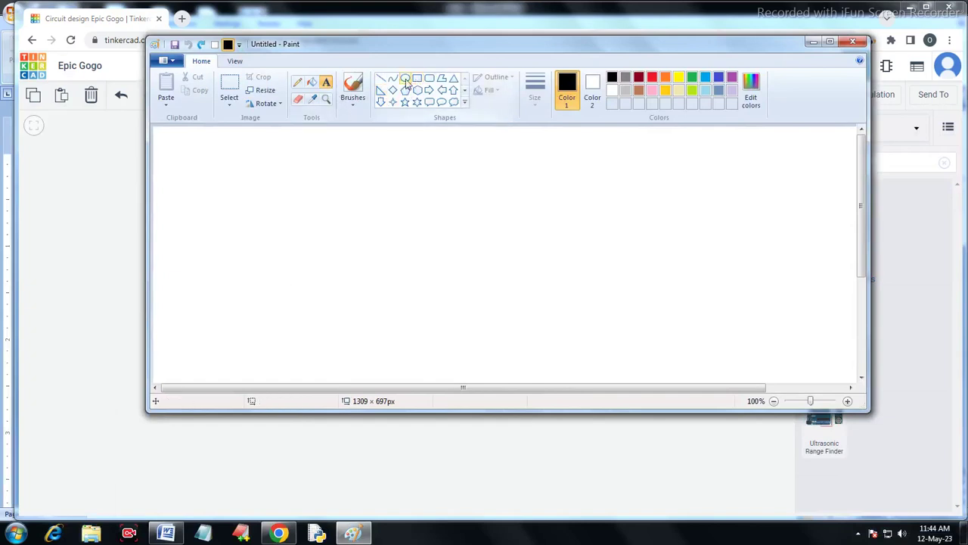
{"action": "left_click_drag", "start_coordinate": [261, 267], "coordinate": [726, 340]}
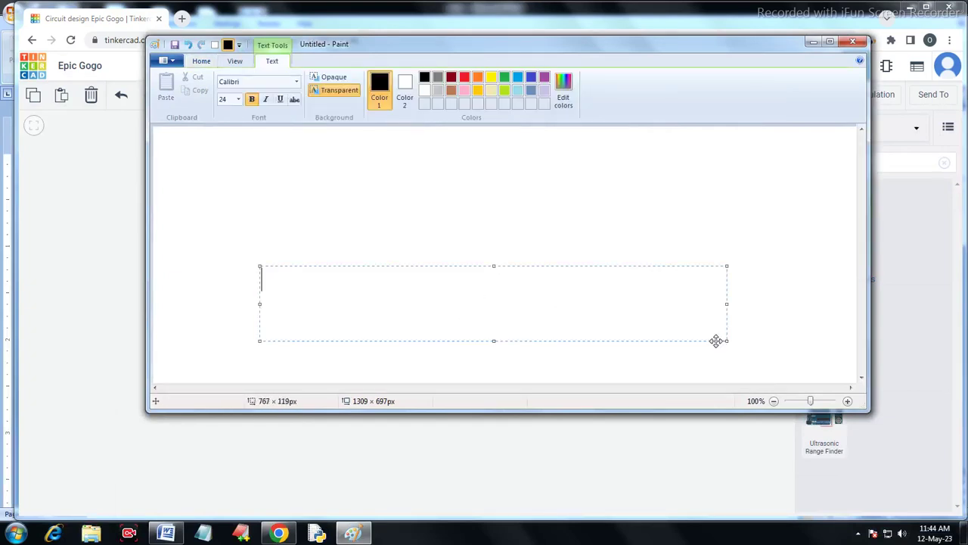
{"action": "type", "text": "A                                              B"}
Step: Draw a straight horizontal black line connecting the labels A and B
{"action": "left_click", "coordinate": [235, 61]}
{"action": "left_click", "coordinate": [201, 61]}
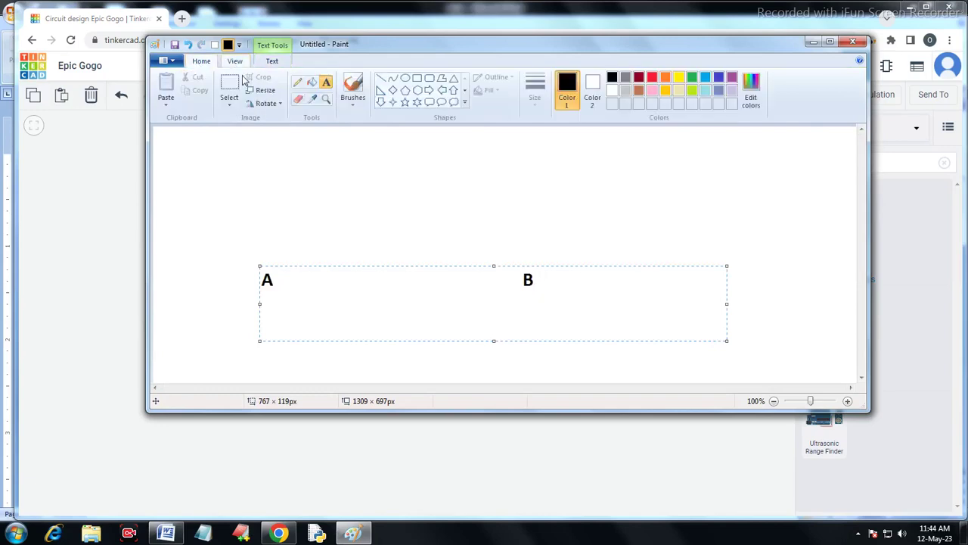
{"action": "left_click", "coordinate": [380, 78]}
{"action": "left_click_drag", "start_coordinate": [283, 281], "coordinate": [512, 281]}
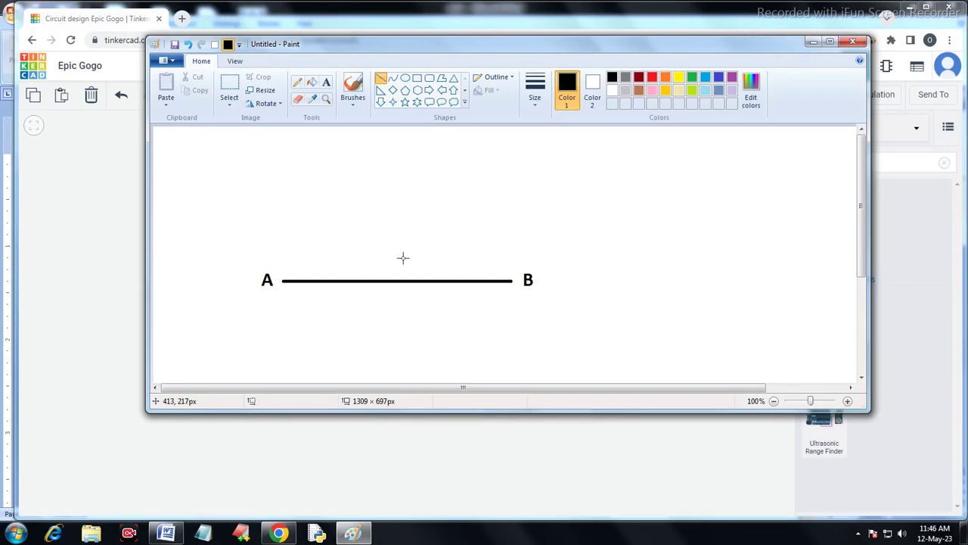
Step: Add a text box above the A–B line with an X followed by a long row of dashes, widening it to fit
{"action": "left_click", "coordinate": [326, 82]}
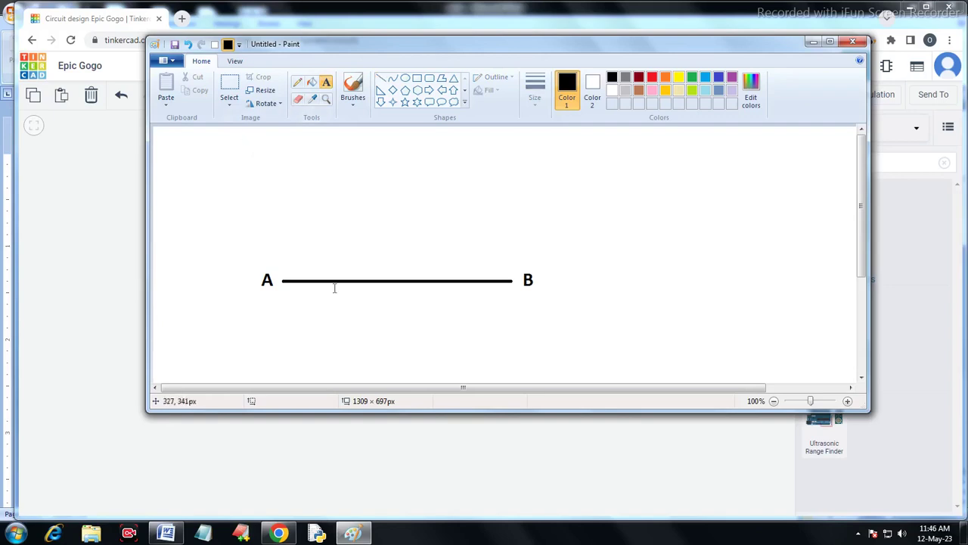
{"action": "left_click_drag", "start_coordinate": [254, 148], "coordinate": [412, 201]}
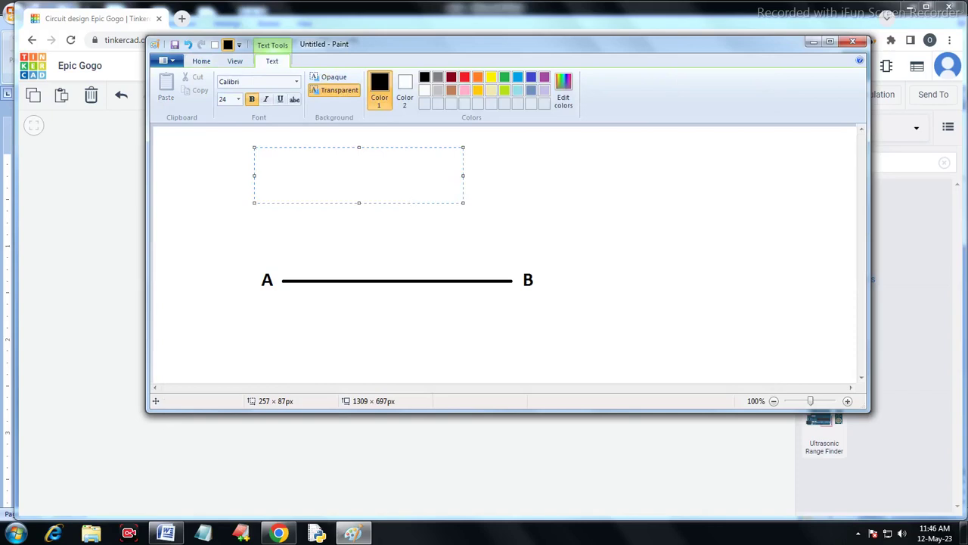
{"action": "type", "text": "X--------------------------------"}
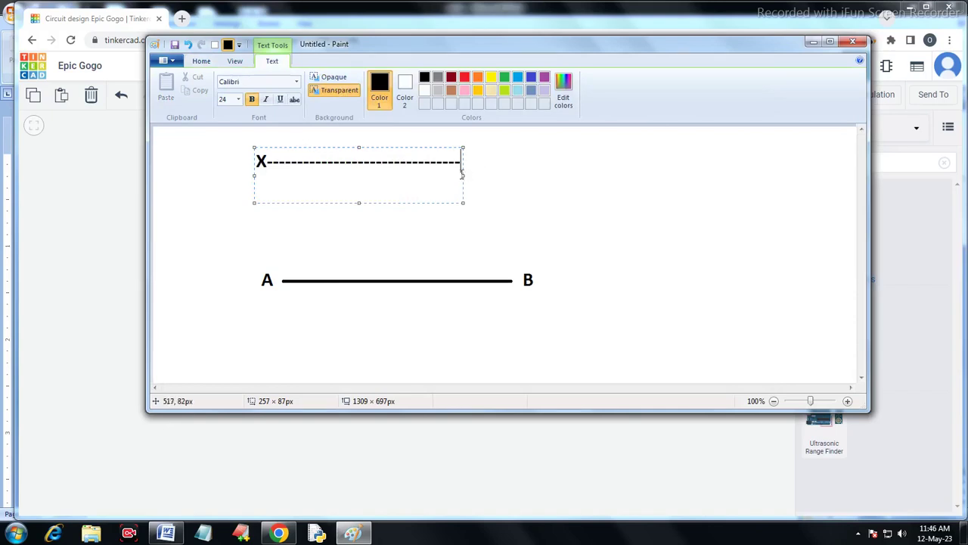
{"action": "left_click_drag", "start_coordinate": [462, 173], "coordinate": [533, 174]}
{"action": "type", "text": "------------"}
{"action": "key", "text": "Return"}
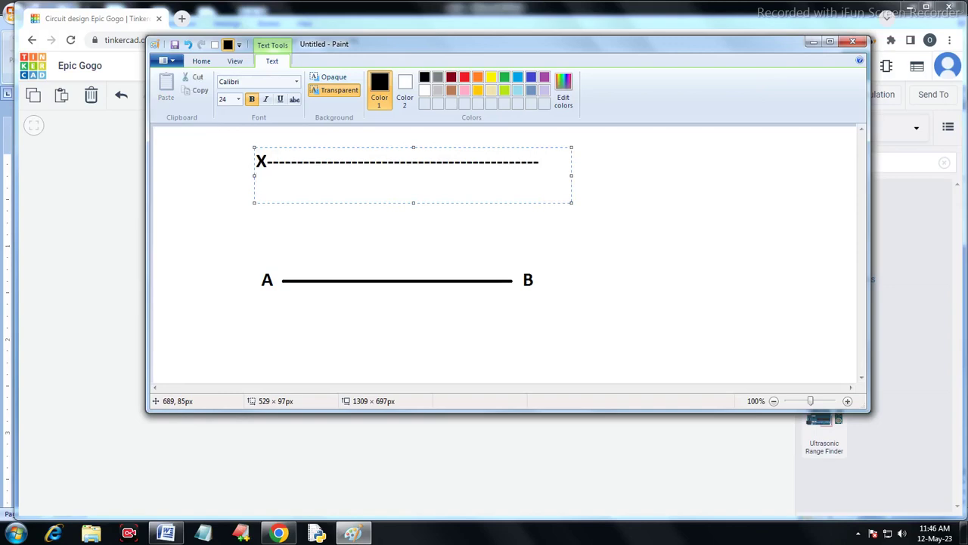
Step: Write "3 min" centred below the dashed row and "speed=100m/min" on the following line
{"action": "type", "text": "3 min"}
{"action": "key", "text": "Return"}
{"action": "type", "text": "spee"}
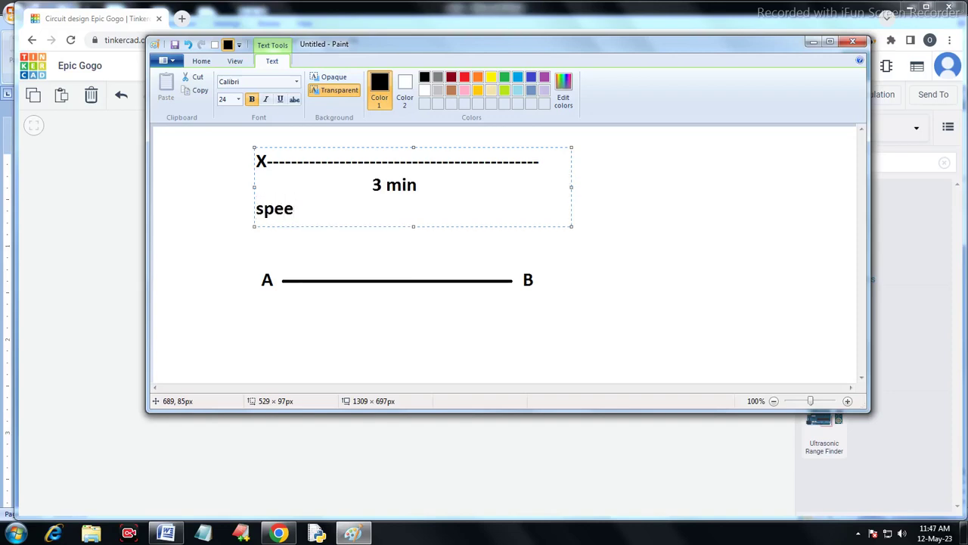
{"action": "type", "text": "d=100m/min"}
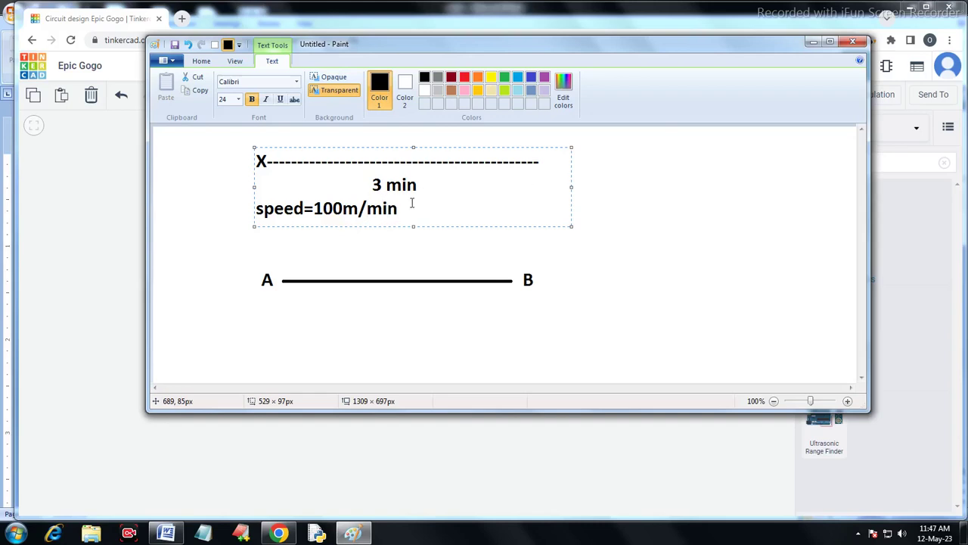
Step: Add the formula "distance=time*speed=====>" after a blank line, dismissing the Windows color scheme dialog
{"action": "key", "text": "Return"}
{"action": "key", "text": "Return"}
{"action": "type", "text": "distance"}
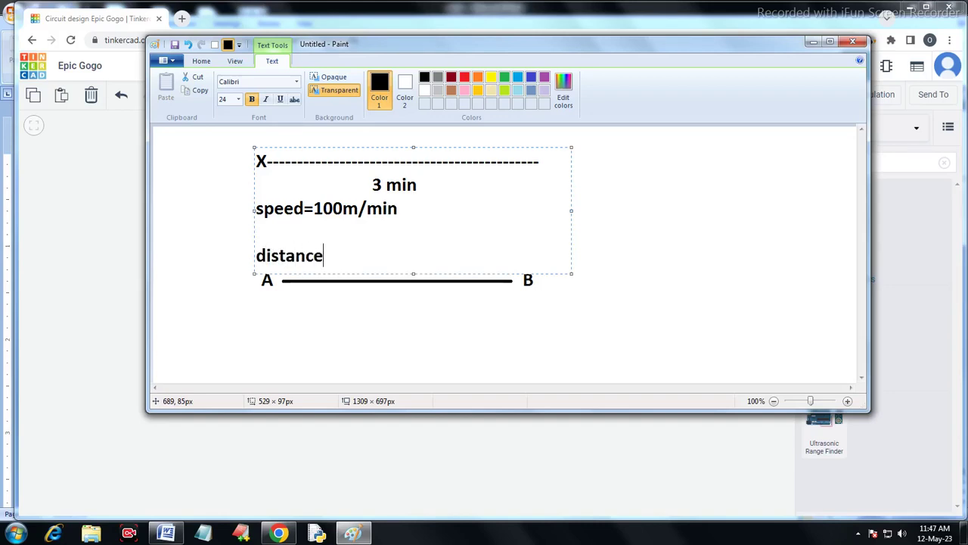
{"action": "type", "text": "="}
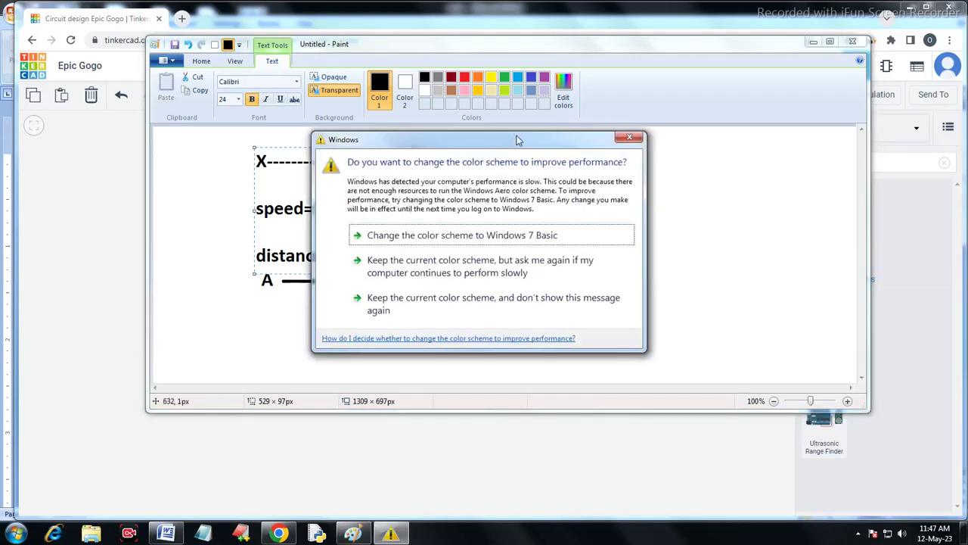
{"action": "left_click", "coordinate": [629, 137]}
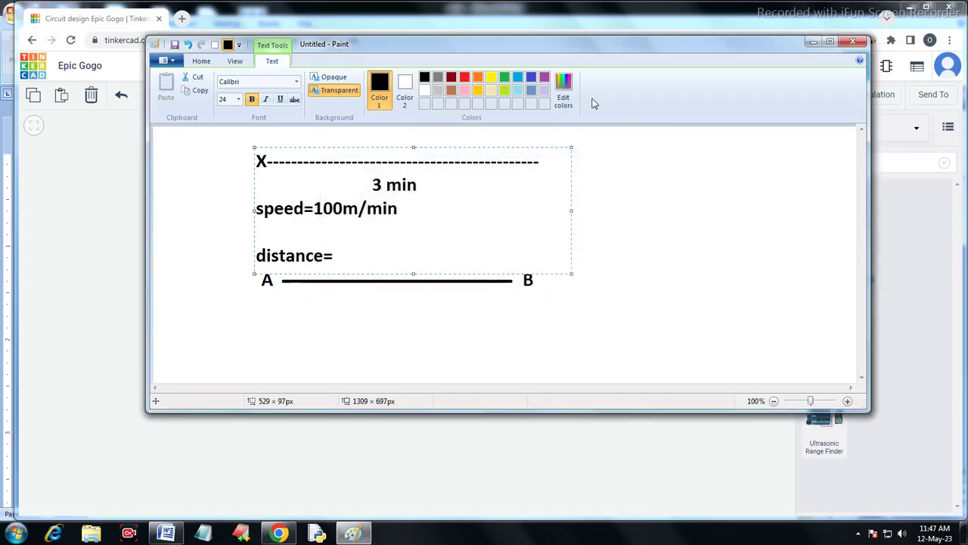
{"action": "type", "text": "time"}
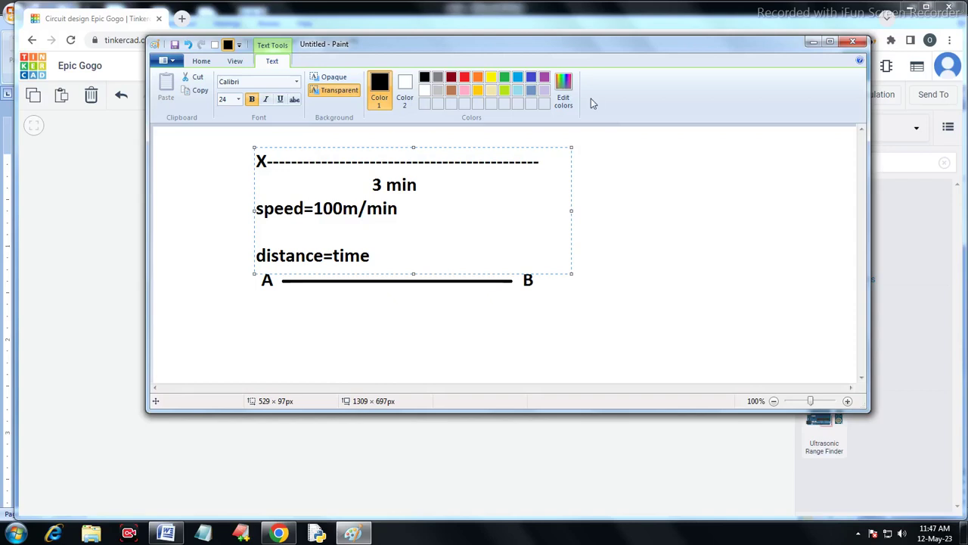
{"action": "type", "text": "*sp"}
{"action": "type", "text": "ees"}
{"action": "type", "text": "d====="}
{"action": "type", "text": ">"}
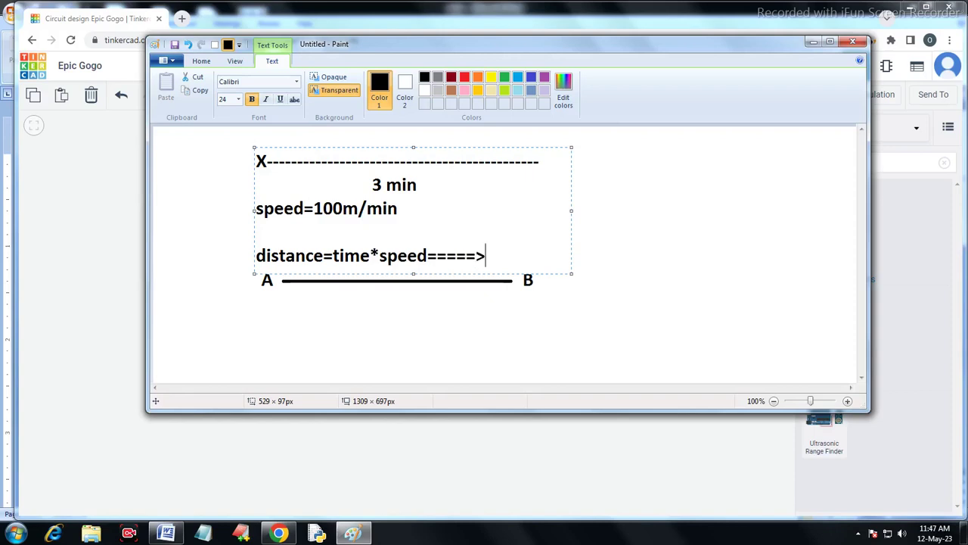
Step: Complete the formula with "3*100=300m", widen the text box so it fits on one line, and commit the text
{"action": "type", "text": "3*100"}
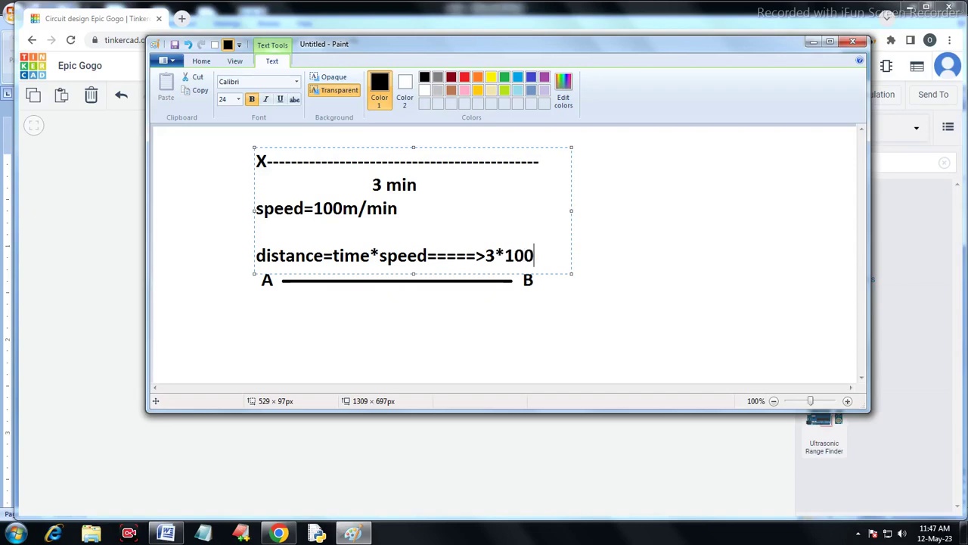
{"action": "type", "text": "="}
{"action": "key", "text": "Return"}
{"action": "type", "text": "300"}
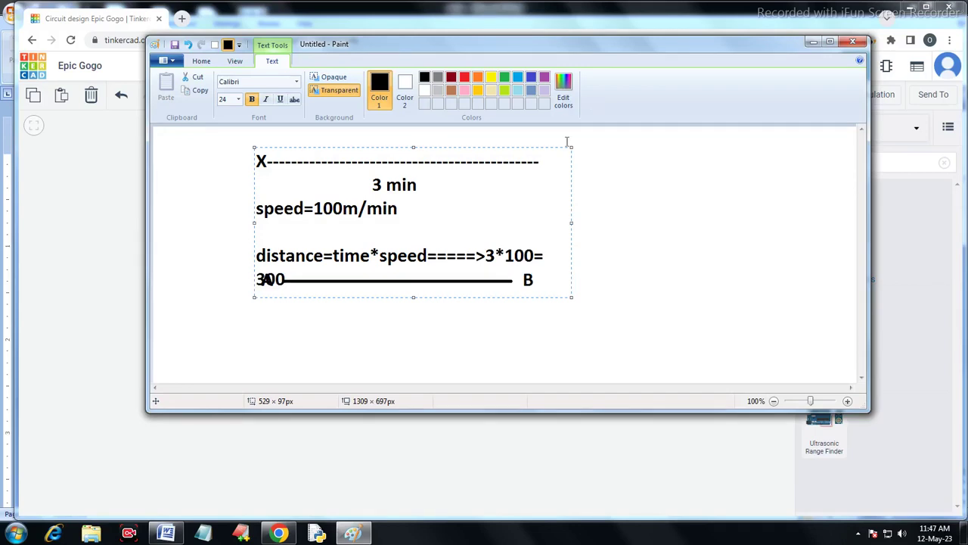
{"action": "left_click", "coordinate": [570, 222]}
{"action": "left_click_drag", "start_coordinate": [573, 222], "coordinate": [649, 223]}
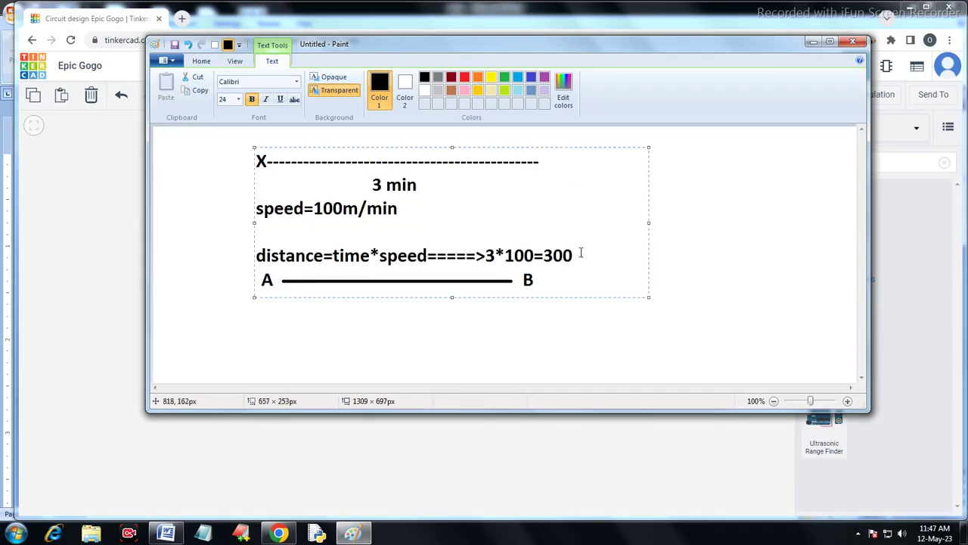
{"action": "type", "text": "m"}
{"action": "left_click", "coordinate": [751, 244]}
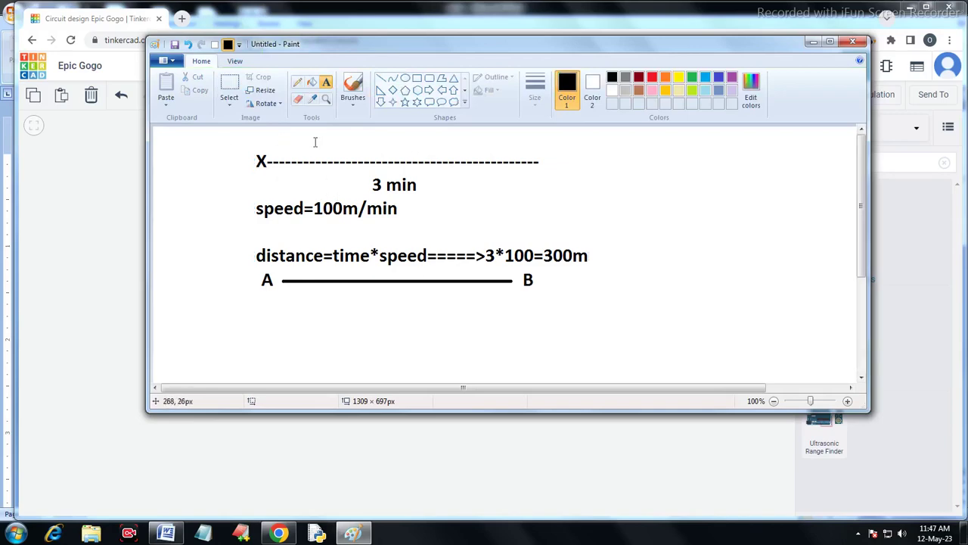
Step: Undo the time, speed and distance notes and the labelled A–B line until the canvas is blank
{"action": "mouse_move", "coordinate": [475, 44]}
{"action": "left_mouse_down"}
{"action": "mouse_move", "coordinate": [567, 343]}
{"action": "mouse_move", "coordinate": [675, 461]}
{"action": "left_mouse_up"}
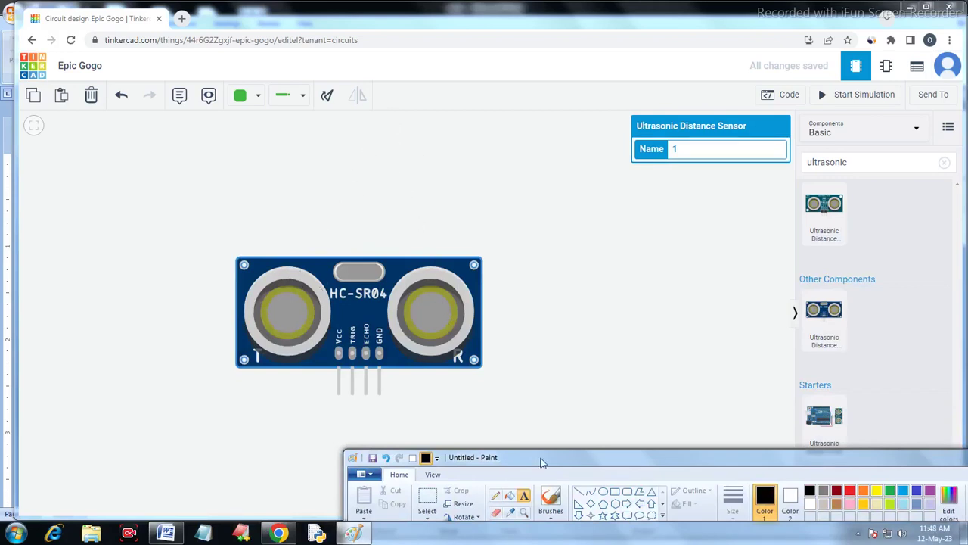
{"action": "left_click_drag", "start_coordinate": [540, 458], "coordinate": [387, 71]}
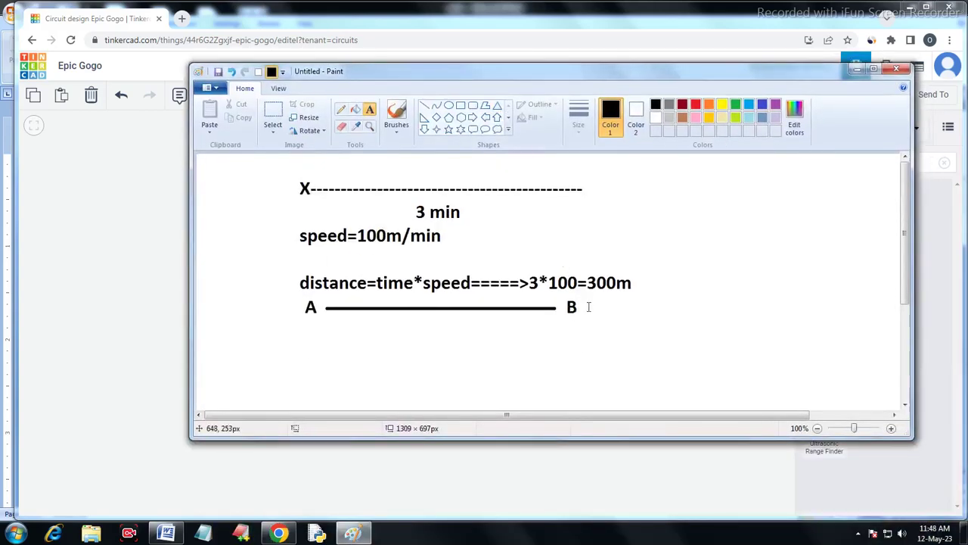
{"action": "key", "text": "ctrl+z"}
{"action": "key", "text": "ctrl+z"}
{"action": "key", "text": "ctrl+z"}
{"action": "key", "text": "ctrl+z"}
{"action": "key", "text": "ctrl+z"}
{"action": "key", "text": "ctrl+z"}
{"action": "key", "text": "ctrl+z"}
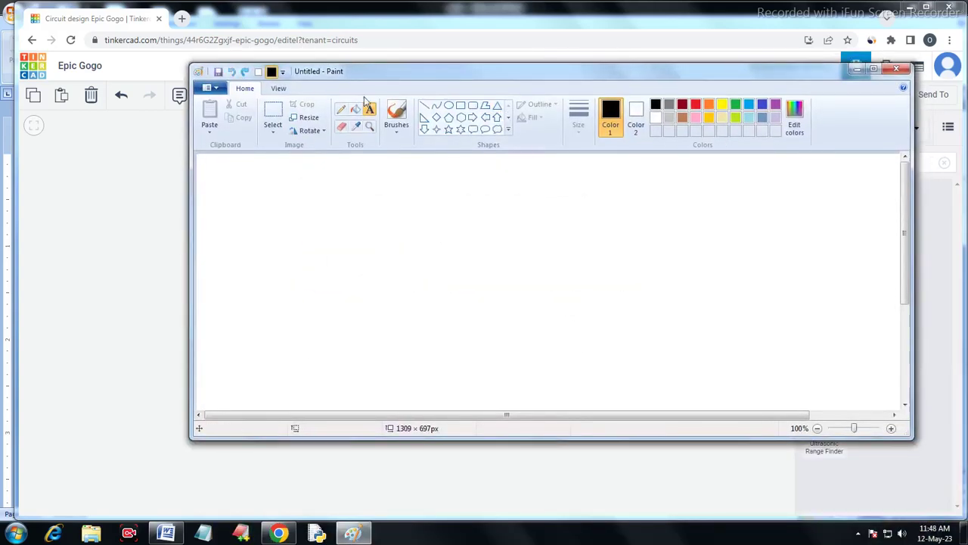
Step: Draw a black rectangle outline about 404 × 169 px in the middle of the blank canvas as the sensor body
{"action": "left_click", "coordinate": [461, 105]}
{"action": "left_click_drag", "start_coordinate": [347, 265], "coordinate": [505, 355]}
{"action": "mouse_move", "coordinate": [568, 368]}
{"action": "left_mouse_down"}
{"action": "mouse_move", "coordinate": [615, 368]}
{"action": "mouse_move", "coordinate": [592, 369]}
{"action": "left_mouse_up"}
Step: Draw a circle at each end inside the rectangle, the left one about 97 × 84 px, and a smaller one about 55 × 46 px above
{"action": "left_click", "coordinate": [449, 106]}
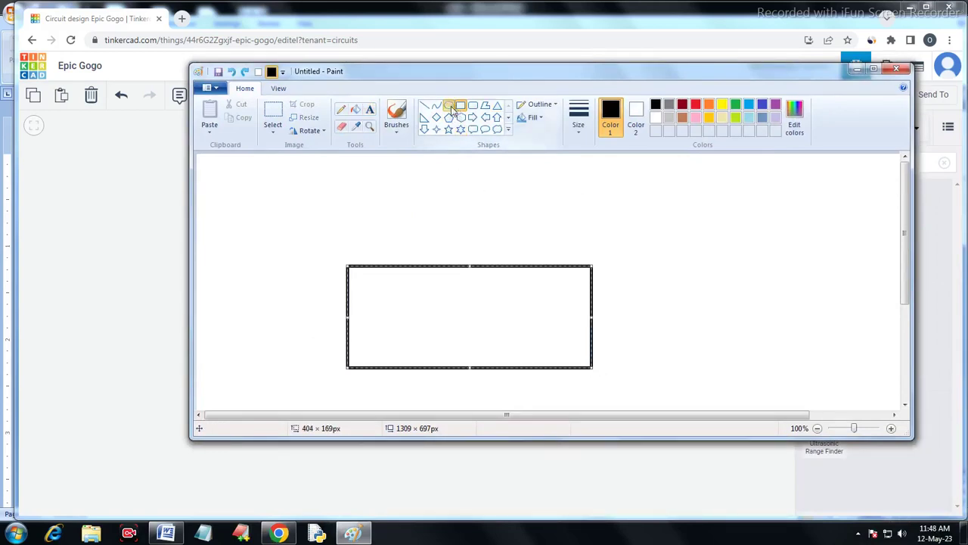
{"action": "left_click_drag", "start_coordinate": [368, 287], "coordinate": [428, 338]}
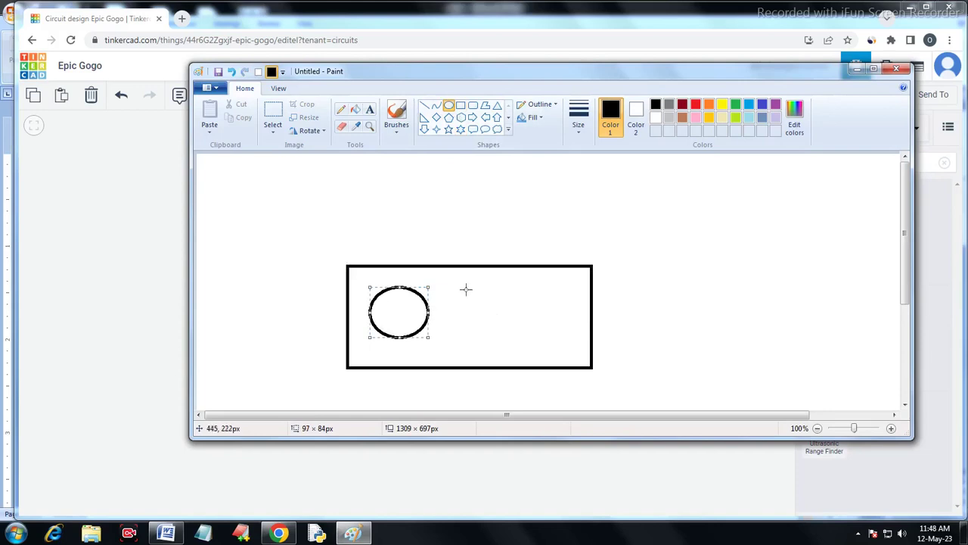
{"action": "left_click", "coordinate": [499, 307]}
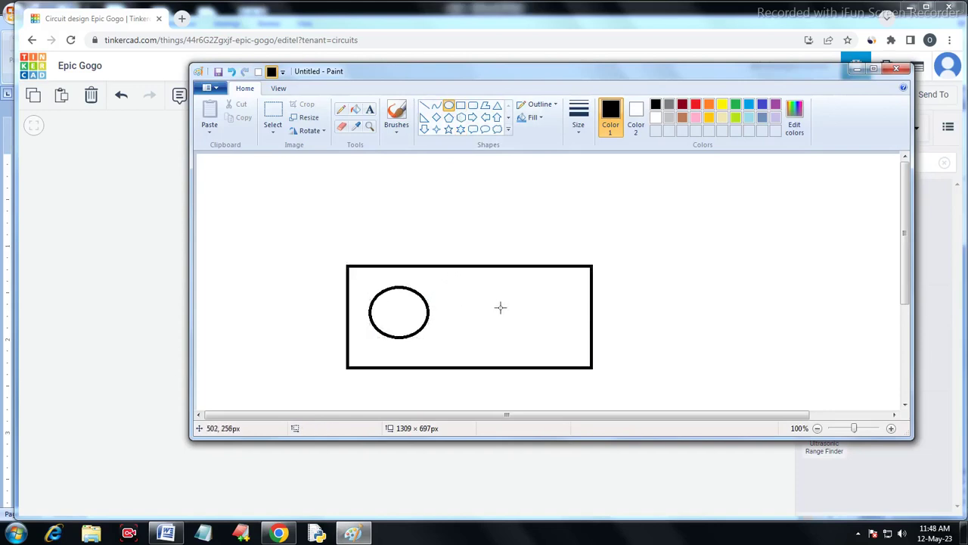
{"action": "left_click_drag", "start_coordinate": [522, 292], "coordinate": [573, 336]}
{"action": "left_click", "coordinate": [648, 278]}
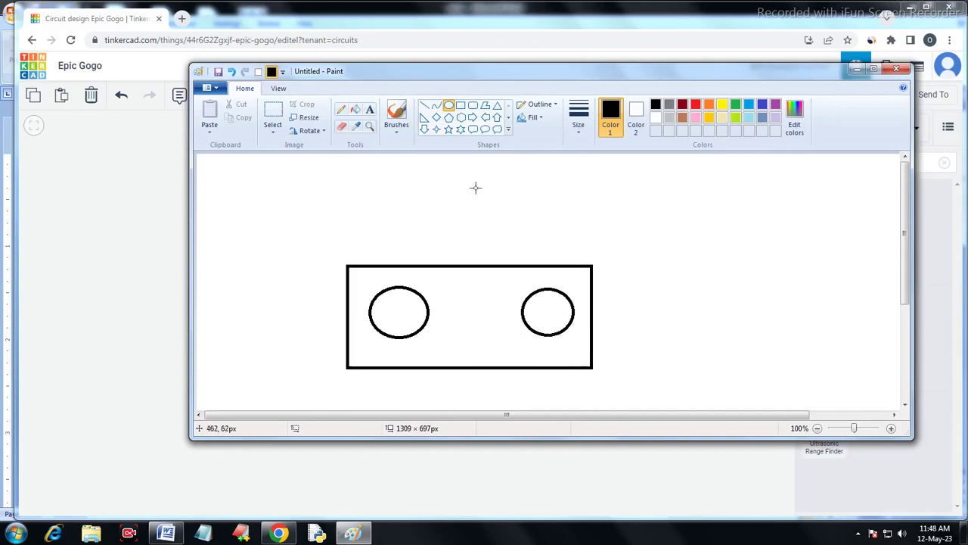
{"action": "left_click_drag", "start_coordinate": [448, 156], "coordinate": [484, 188]}
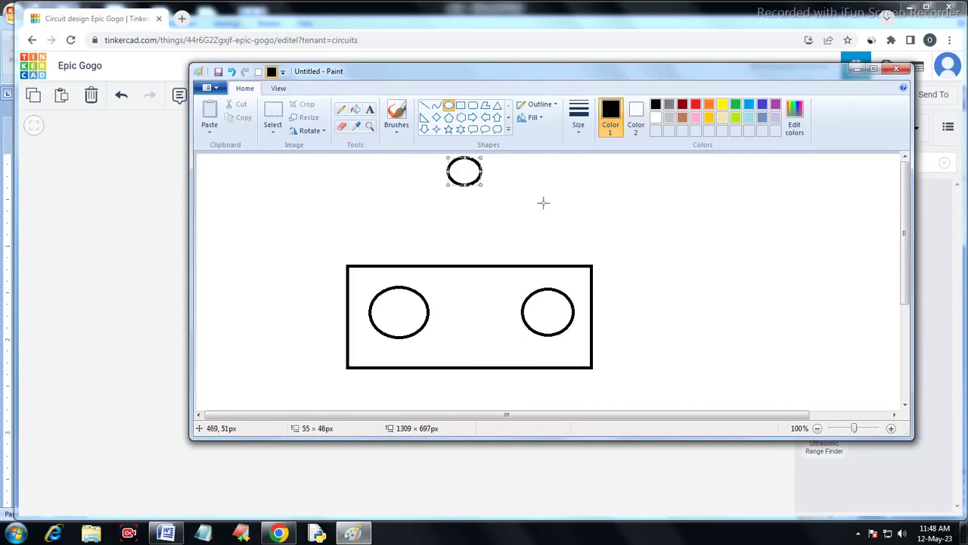
Step: Move the Paint window aside to view the HC-SR04 in Tinkercad, and bring the drawing back into view with the Line tool active
{"action": "left_click", "coordinate": [425, 105]}
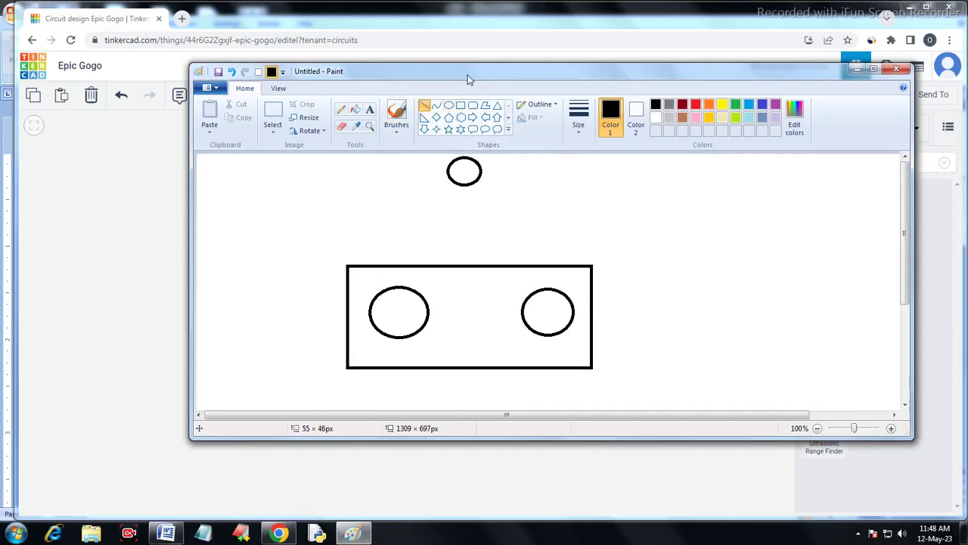
{"action": "mouse_move", "coordinate": [469, 77]}
{"action": "left_mouse_down"}
{"action": "mouse_move", "coordinate": [530, 190]}
{"action": "mouse_move", "coordinate": [538, 371]}
{"action": "mouse_move", "coordinate": [520, 414]}
{"action": "mouse_move", "coordinate": [481, 424]}
{"action": "left_mouse_up"}
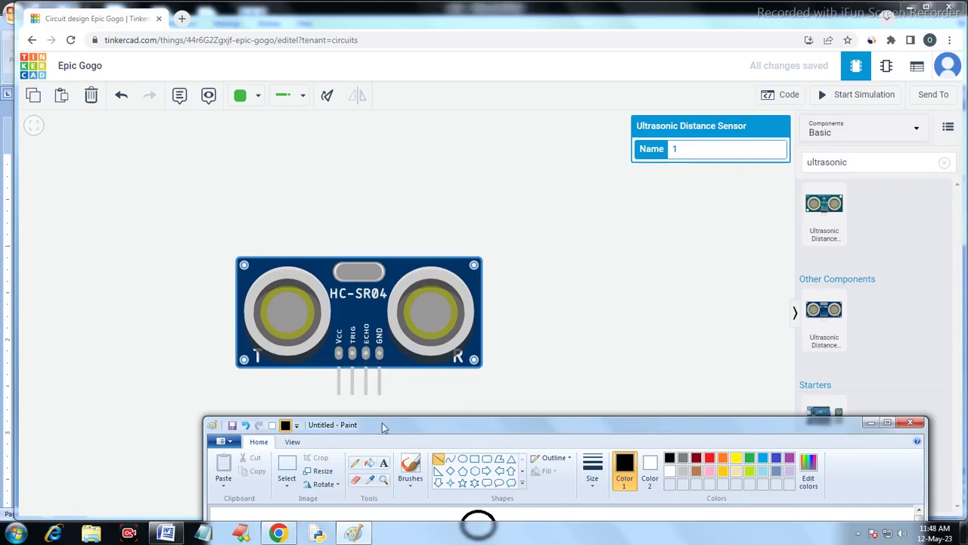
{"action": "mouse_move", "coordinate": [382, 428]}
{"action": "left_mouse_down"}
{"action": "mouse_move", "coordinate": [413, 109]}
{"action": "mouse_move", "coordinate": [621, 275]}
{"action": "left_mouse_up"}
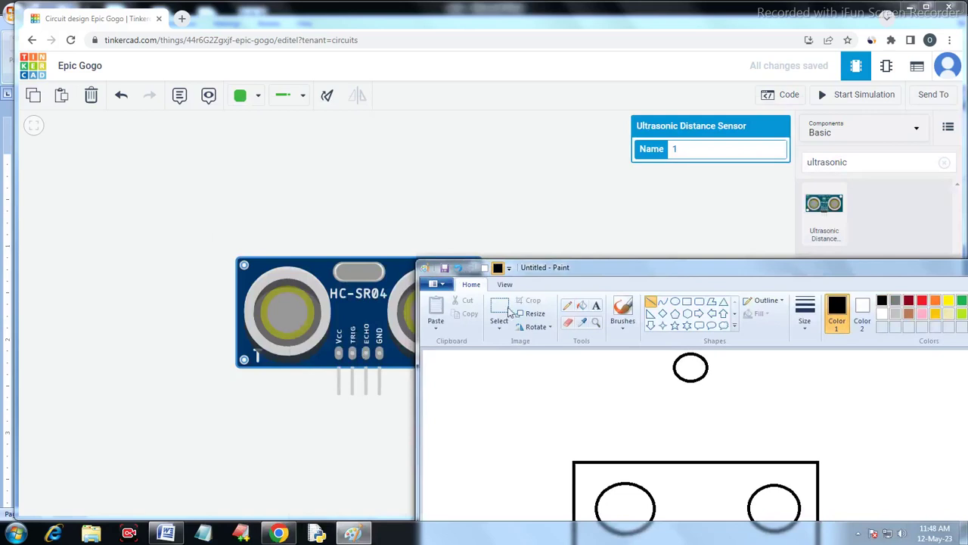
{"action": "left_click_drag", "start_coordinate": [557, 265], "coordinate": [391, 166]}
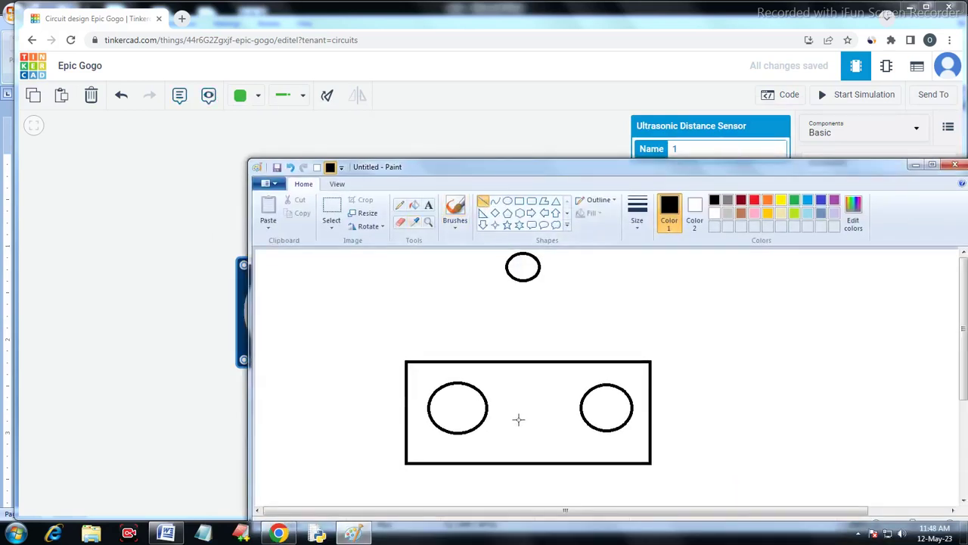
Step: Draw two slanted black lines across the rectangle's lower left part and undo the second one
{"action": "mouse_move", "coordinate": [519, 421]}
{"action": "left_mouse_down"}
{"action": "mouse_move", "coordinate": [471, 447]}
{"action": "mouse_move", "coordinate": [339, 446]}
{"action": "mouse_move", "coordinate": [336, 466]}
{"action": "left_mouse_up"}
{"action": "left_click_drag", "start_coordinate": [559, 426], "coordinate": [321, 463]}
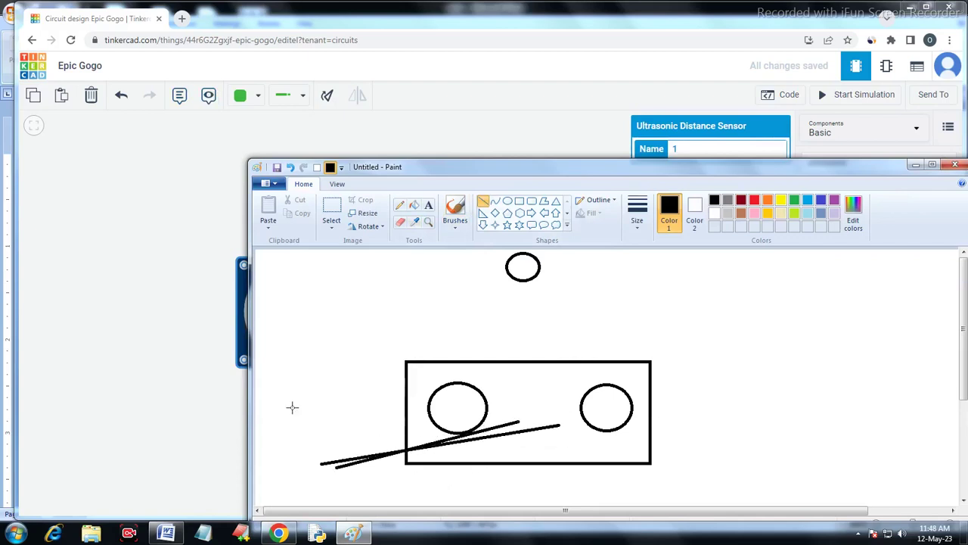
{"action": "left_click_drag", "start_coordinate": [292, 407], "coordinate": [272, 427]}
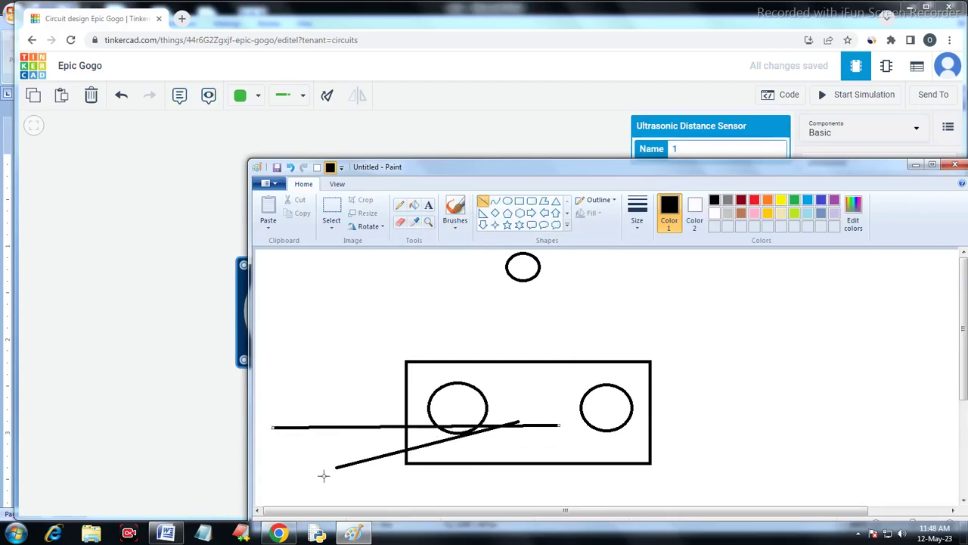
{"action": "key", "text": "ctrl+z"}
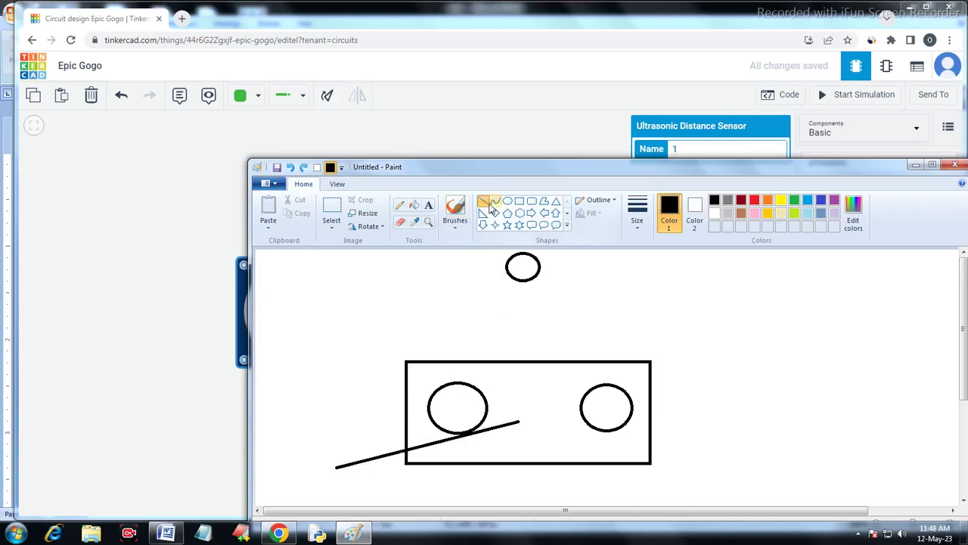
Step: Sketch red pencil arcs from the left circle up to the small circle, using a thicker stroke after the first arc
{"action": "left_click", "coordinate": [403, 206]}
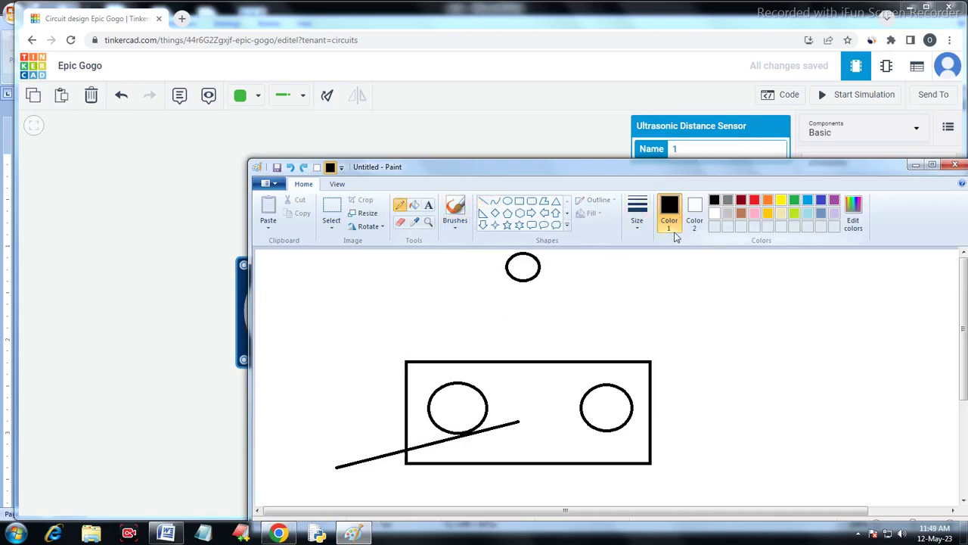
{"action": "left_click", "coordinate": [754, 200]}
{"action": "mouse_move", "coordinate": [452, 403]}
{"action": "left_mouse_down"}
{"action": "mouse_move", "coordinate": [448, 333]}
{"action": "mouse_move", "coordinate": [501, 278]}
{"action": "left_mouse_up"}
{"action": "left_click", "coordinate": [638, 215]}
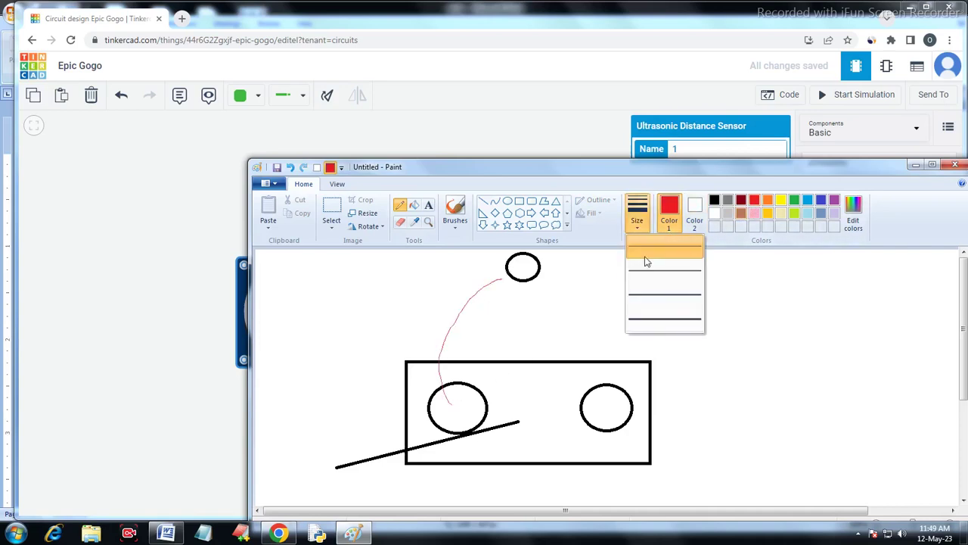
{"action": "left_click", "coordinate": [459, 391]}
{"action": "left_click_drag", "start_coordinate": [454, 394], "coordinate": [499, 258]}
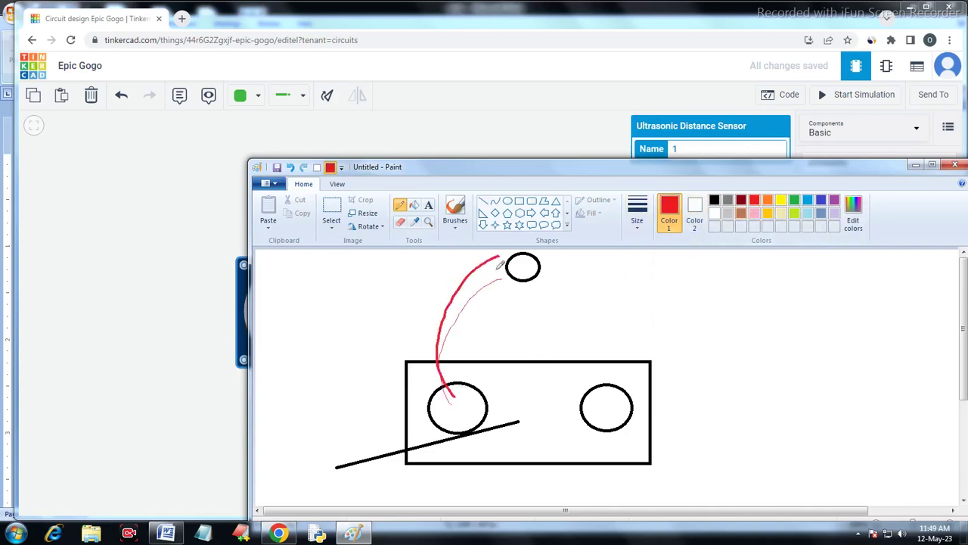
{"action": "mouse_move", "coordinate": [451, 389]}
{"action": "left_mouse_down"}
{"action": "mouse_move", "coordinate": [449, 281]}
{"action": "mouse_move", "coordinate": [495, 255]}
{"action": "left_mouse_up"}
{"action": "mouse_move", "coordinate": [447, 408]}
{"action": "left_mouse_down"}
{"action": "mouse_move", "coordinate": [433, 327]}
{"action": "mouse_move", "coordinate": [501, 259]}
{"action": "mouse_move", "coordinate": [451, 285]}
{"action": "mouse_move", "coordinate": [499, 257]}
{"action": "left_mouse_up"}
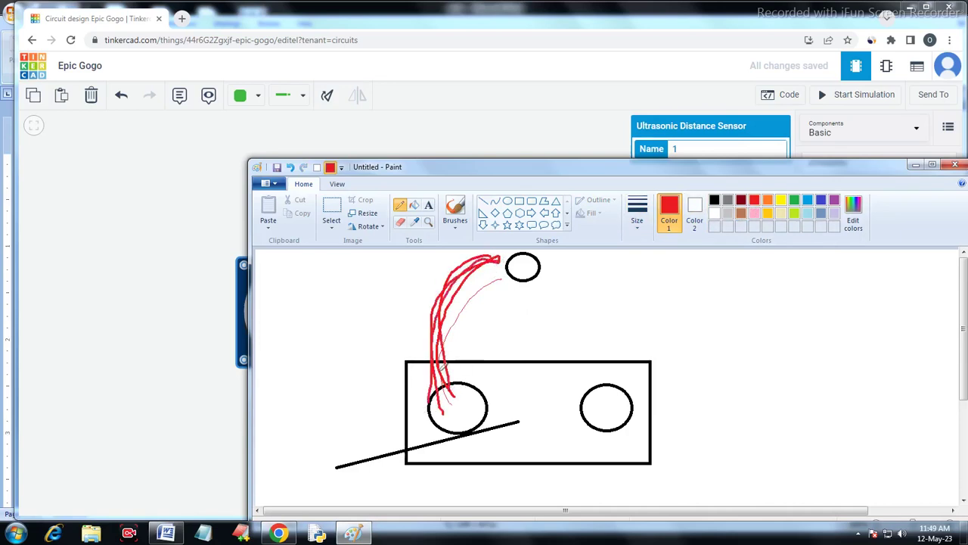
{"action": "left_click_drag", "start_coordinate": [443, 382], "coordinate": [505, 256]}
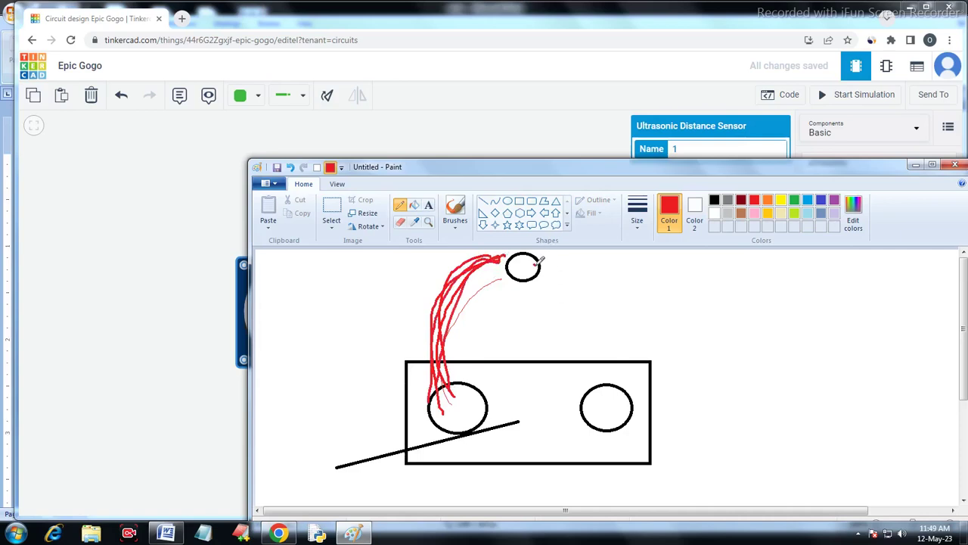
Step: Draw two red return strokes from the small circle down to the right circle, scribbling over the end point
{"action": "mouse_move", "coordinate": [540, 260]}
{"action": "left_mouse_down"}
{"action": "mouse_move", "coordinate": [605, 309]}
{"action": "mouse_move", "coordinate": [621, 338]}
{"action": "mouse_move", "coordinate": [619, 402]}
{"action": "left_mouse_up"}
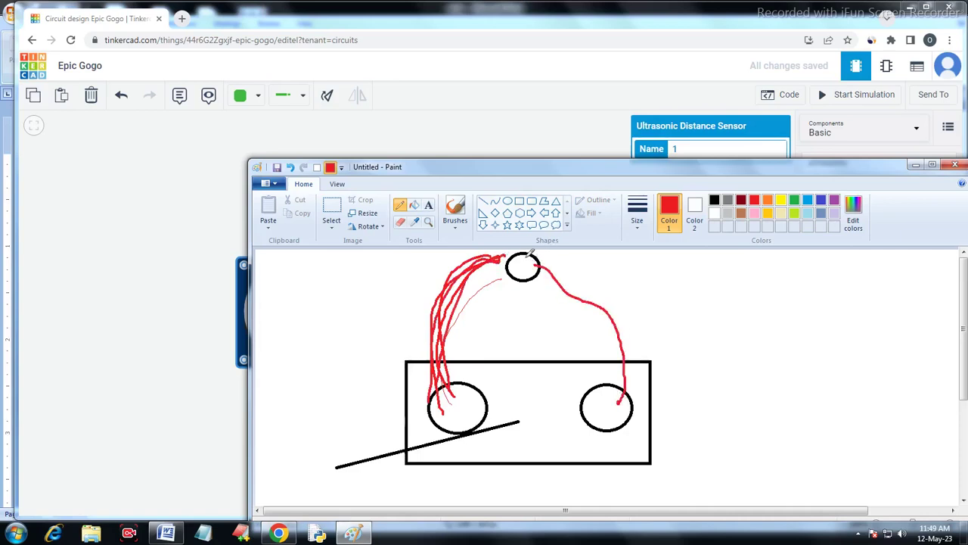
{"action": "mouse_move", "coordinate": [531, 257]}
{"action": "left_mouse_down"}
{"action": "mouse_move", "coordinate": [605, 303]}
{"action": "mouse_move", "coordinate": [623, 401]}
{"action": "mouse_move", "coordinate": [643, 393]}
{"action": "mouse_move", "coordinate": [632, 413]}
{"action": "left_mouse_up"}
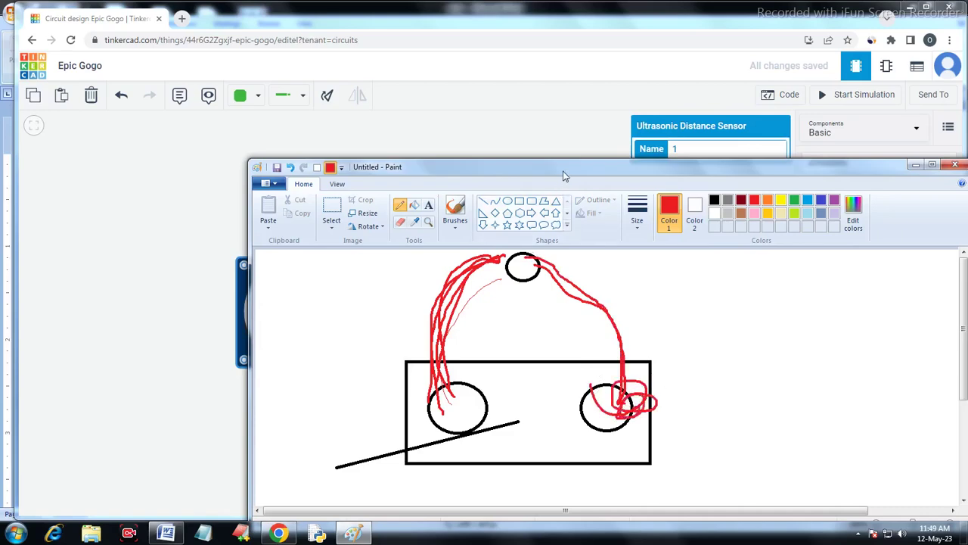
{"action": "mouse_move", "coordinate": [563, 175]}
{"action": "left_mouse_down"}
{"action": "mouse_move", "coordinate": [735, 324]}
{"action": "mouse_move", "coordinate": [785, 345]}
{"action": "mouse_move", "coordinate": [547, 159]}
{"action": "left_mouse_up"}
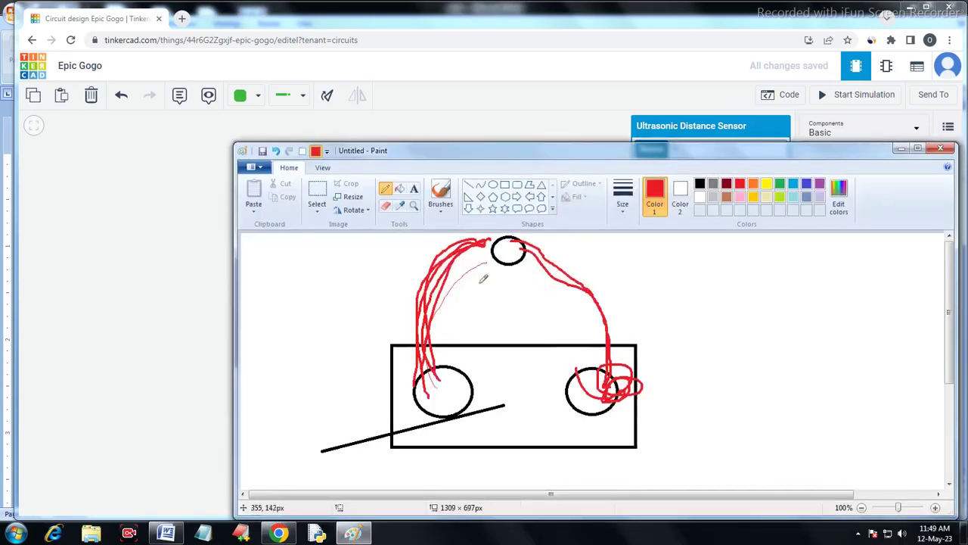
Step: Add a short red vertical stroke down from the small circle, plus one more outgoing arc and one more return stroke
{"action": "left_click_drag", "start_coordinate": [509, 241], "coordinate": [508, 289]}
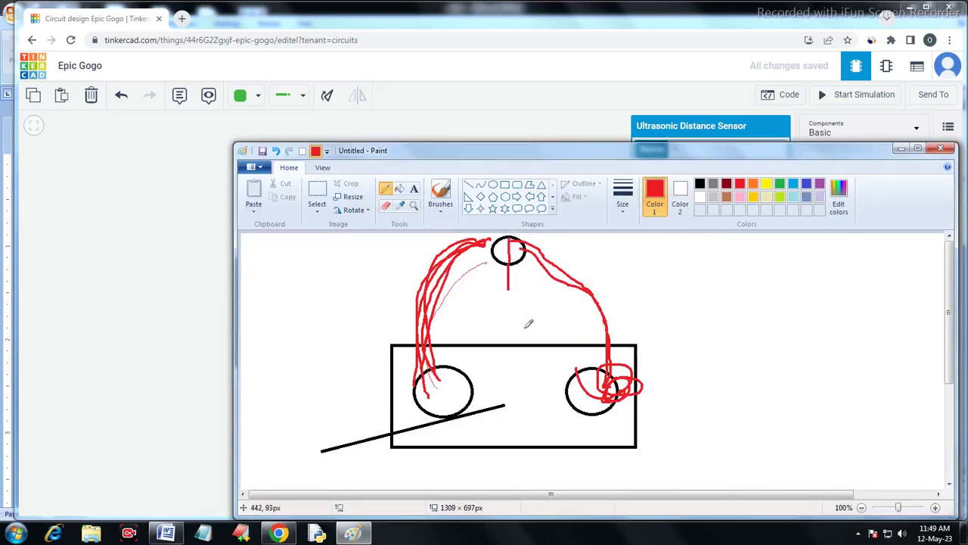
{"action": "mouse_move", "coordinate": [454, 358]}
{"action": "left_mouse_down"}
{"action": "mouse_move", "coordinate": [444, 288]}
{"action": "mouse_move", "coordinate": [482, 265]}
{"action": "left_mouse_up"}
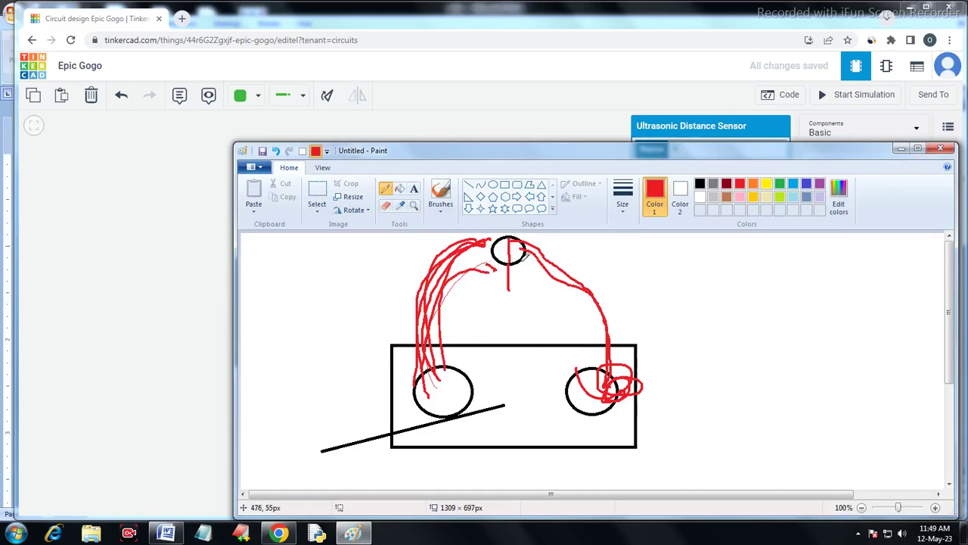
{"action": "left_click_drag", "start_coordinate": [524, 257], "coordinate": [596, 367]}
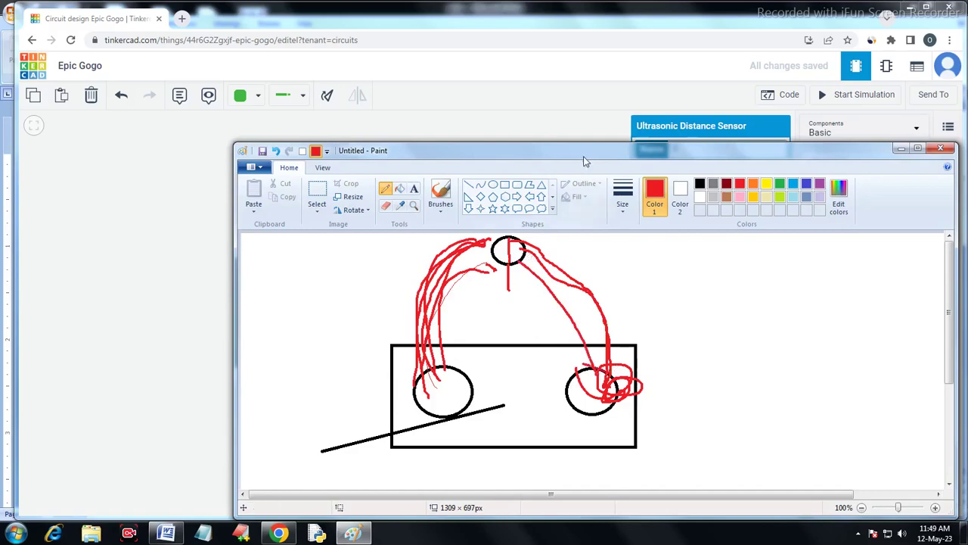
Step: Move the Paint window off the component list and add a second vertical stroke below the small circle and a U-shaped curve in the rectangle
{"action": "left_click_drag", "start_coordinate": [587, 162], "coordinate": [398, 178]}
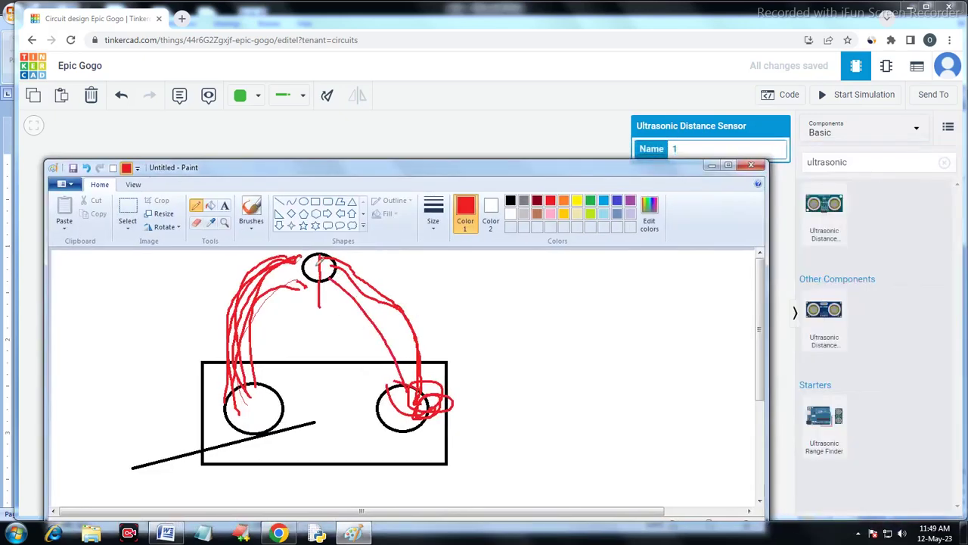
{"action": "left_click_drag", "start_coordinate": [326, 270], "coordinate": [326, 333]}
{"action": "mouse_move", "coordinate": [297, 387]}
{"action": "left_mouse_down"}
{"action": "mouse_move", "coordinate": [370, 405]}
{"action": "mouse_move", "coordinate": [395, 328]}
{"action": "left_mouse_up"}
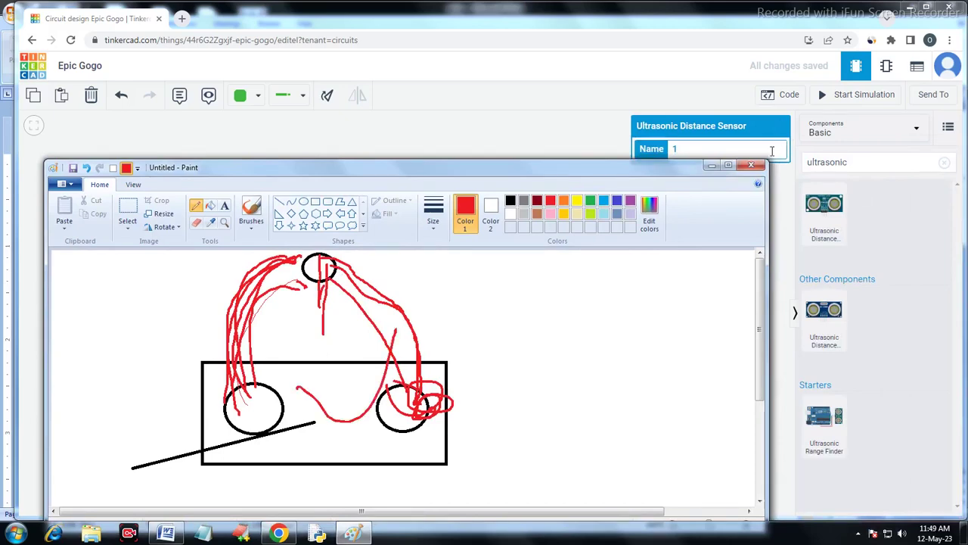
Step: Close Paint without saving the drawing
{"action": "left_click", "coordinate": [750, 165]}
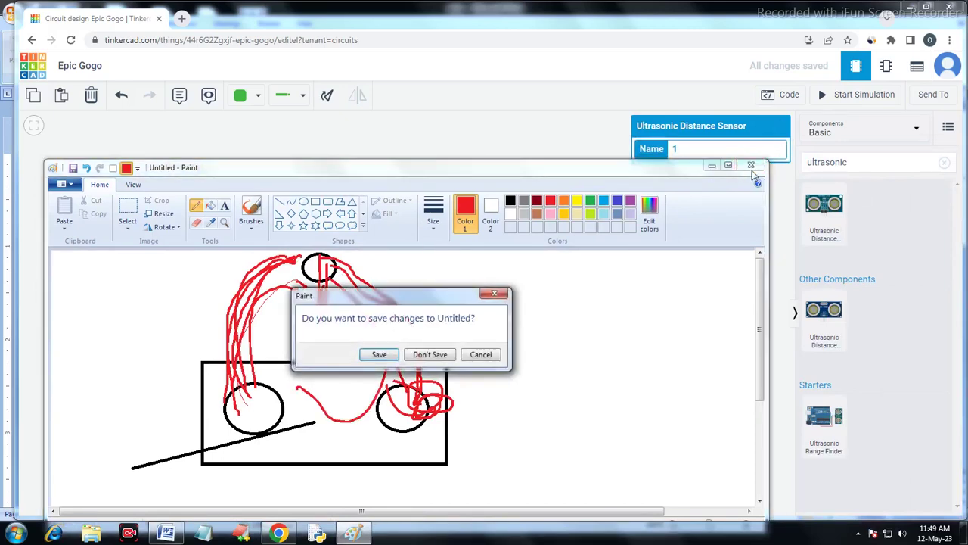
{"action": "left_click", "coordinate": [443, 356]}
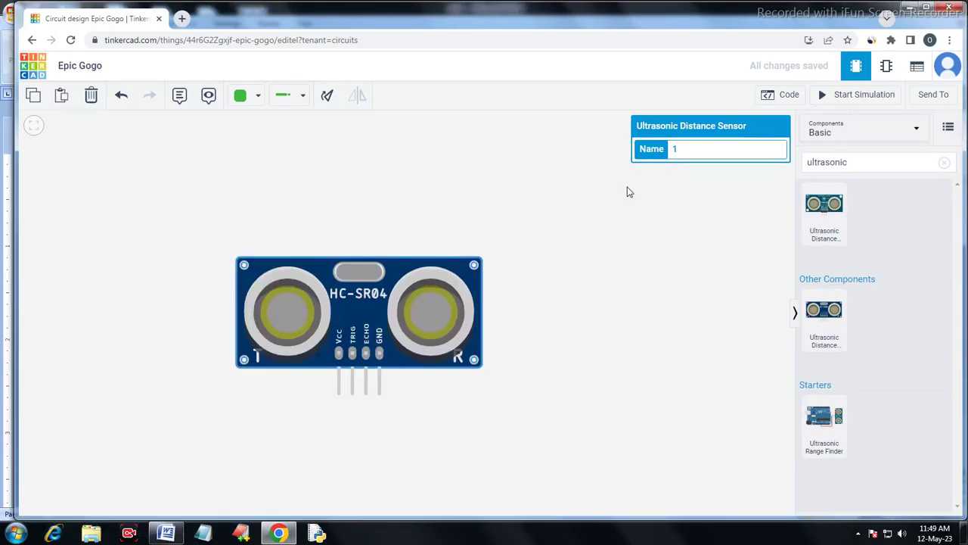
Step: Switch to Notepad, write "0.034 microseconds sound" in the blank document, and select the line
{"action": "left_click", "coordinate": [203, 532]}
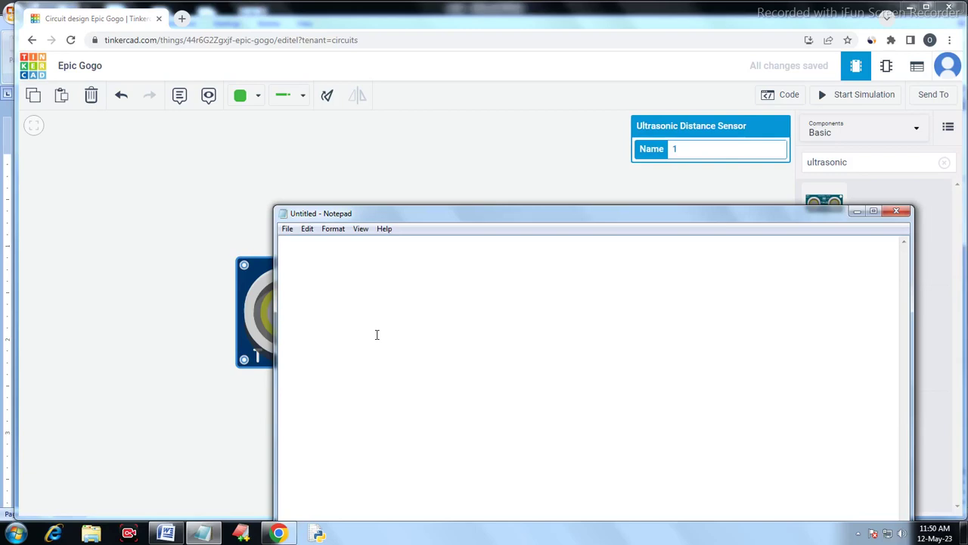
{"action": "type", "text": "0.034 sou"}
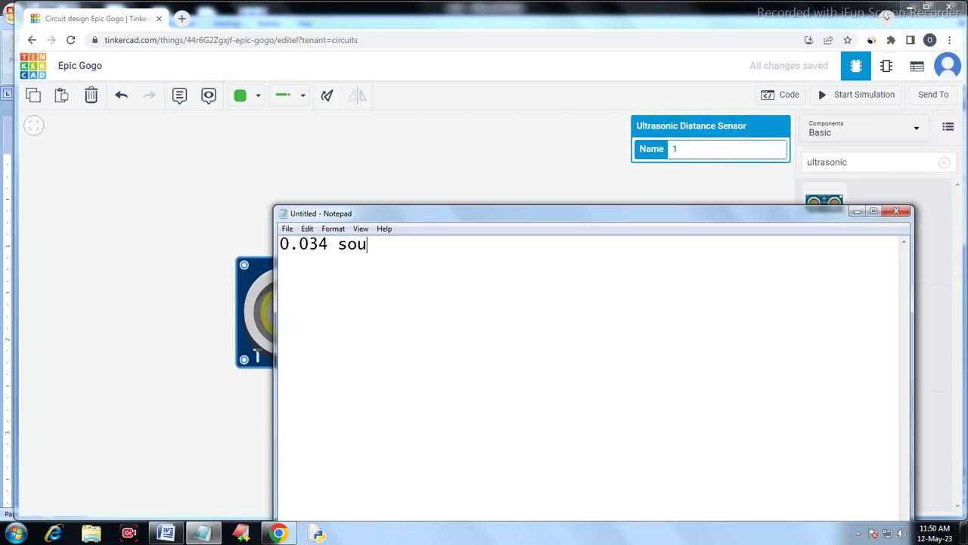
{"action": "type", "text": "nd"}
{"action": "type", "text": " mic"}
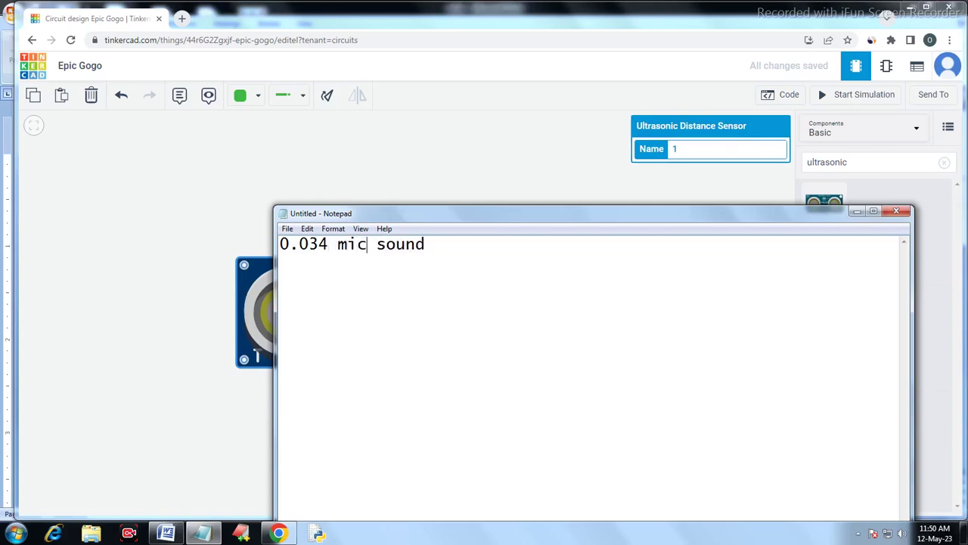
{"action": "type", "text": "roseco"}
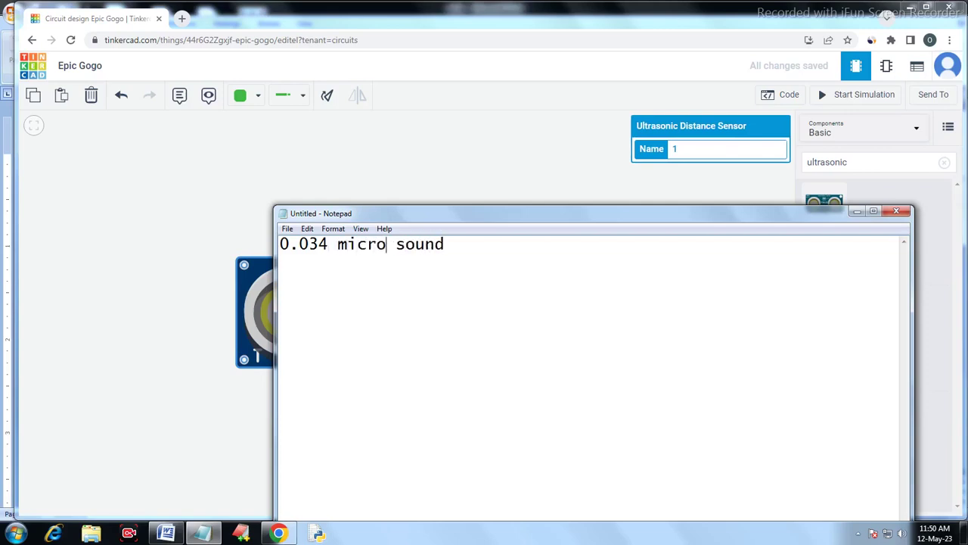
{"action": "type", "text": "nds"}
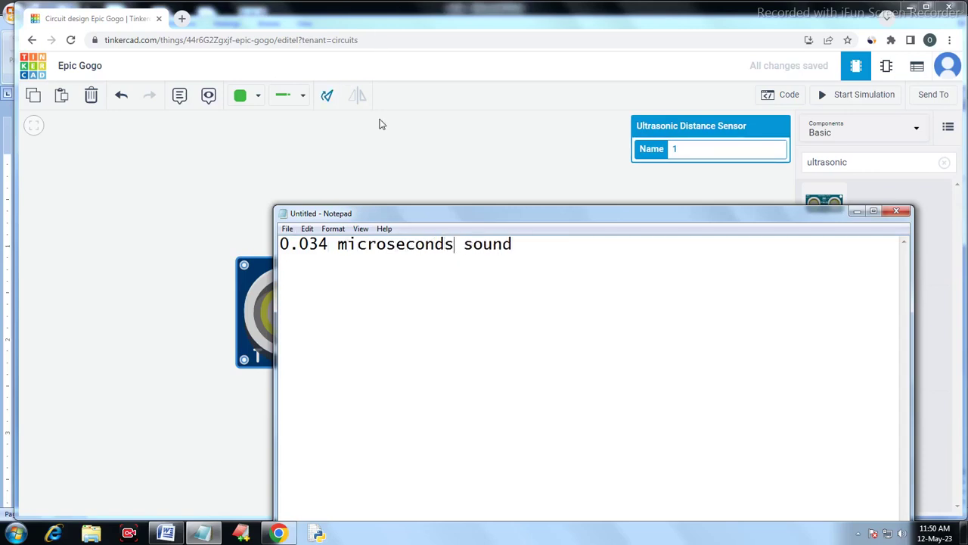
{"action": "left_click_drag", "start_coordinate": [521, 300], "coordinate": [285, 223]}
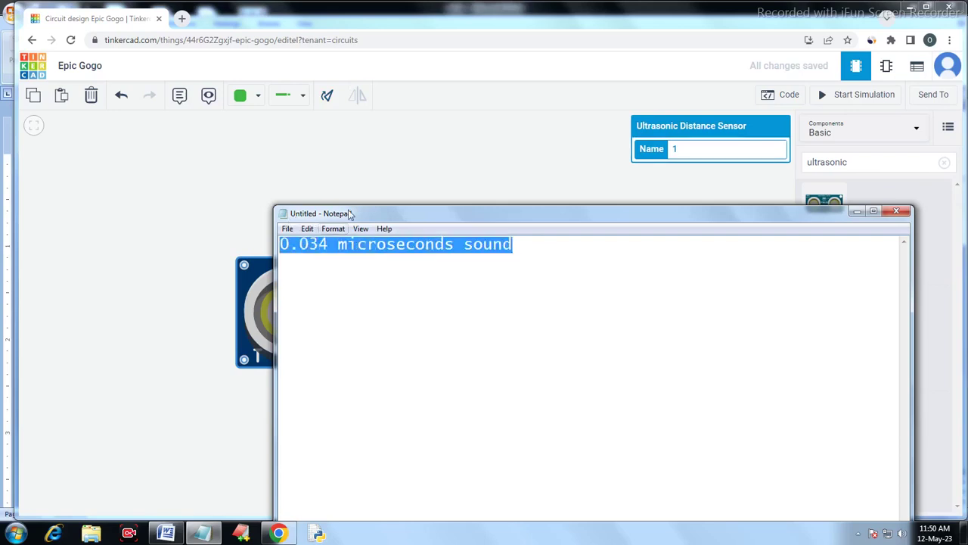
Step: Switch back to Tinkercad and move the HC-SR04 sensor up and to the right in the circuit workspace
{"action": "left_click", "coordinate": [402, 151]}
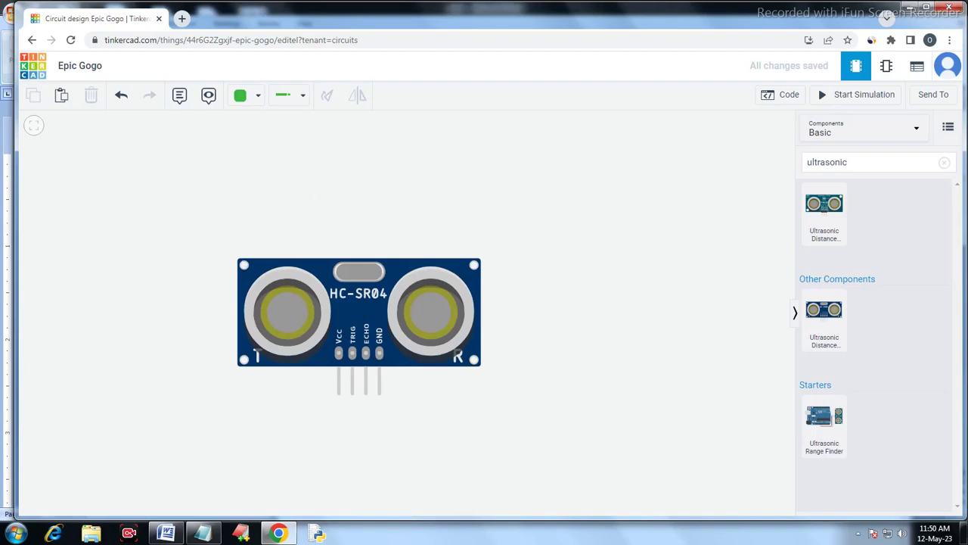
{"action": "left_click_drag", "start_coordinate": [359, 306], "coordinate": [430, 184]}
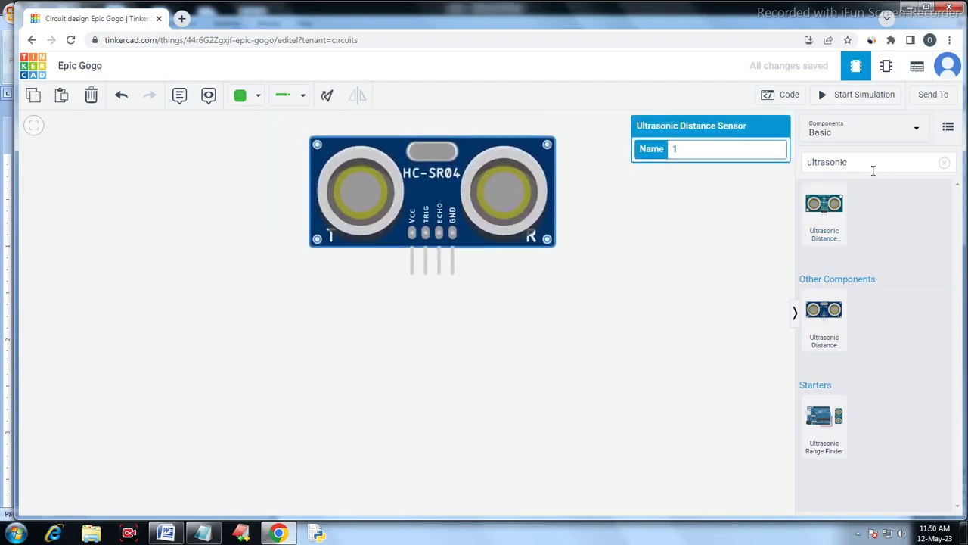
Step: Search the components for "arduino", add an Arduino Uno R3 to the workspace, and rotate it so its USB port faces up
{"action": "left_click", "coordinate": [943, 162]}
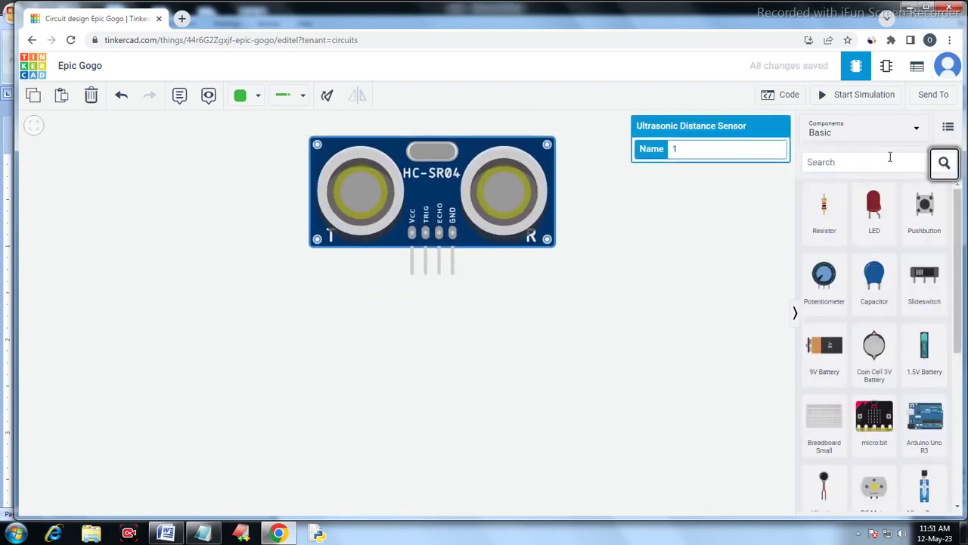
{"action": "left_click", "coordinate": [865, 161]}
{"action": "type", "text": "arduino"}
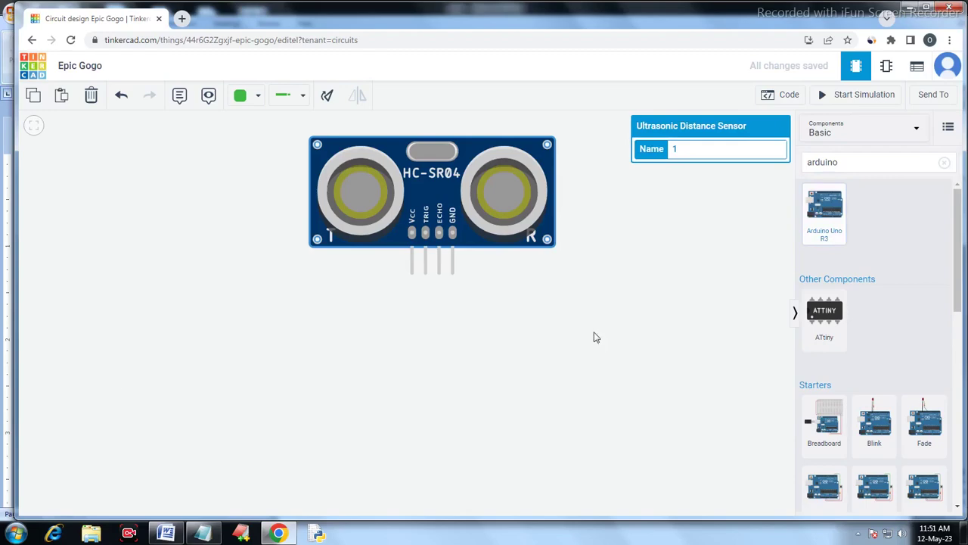
{"action": "left_click_drag", "start_coordinate": [824, 208], "coordinate": [182, 437]}
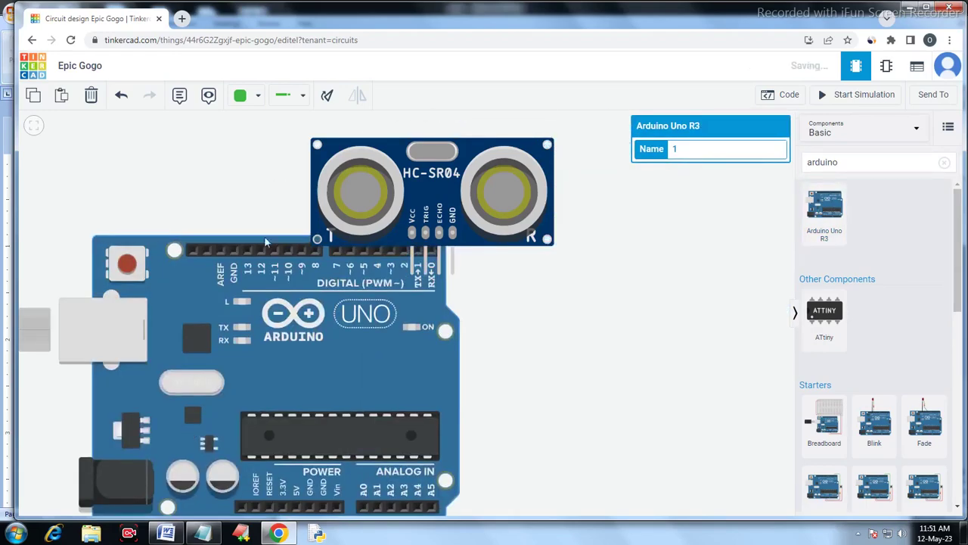
{"action": "left_click", "coordinate": [333, 95]}
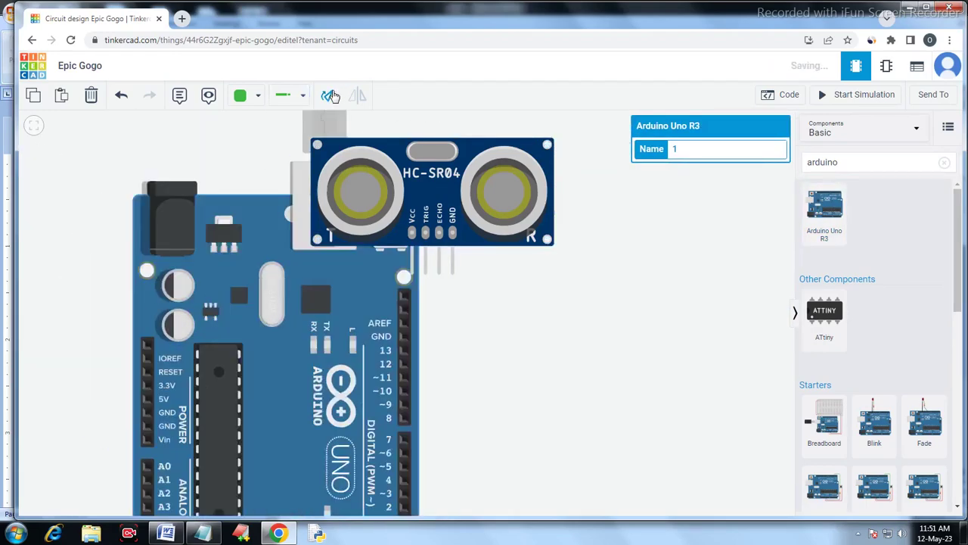
Step: Move the Arduino to the left of the HC-SR04 sensor and shift the sensor up and to the right
{"action": "left_click_drag", "start_coordinate": [266, 367], "coordinate": [147, 322]}
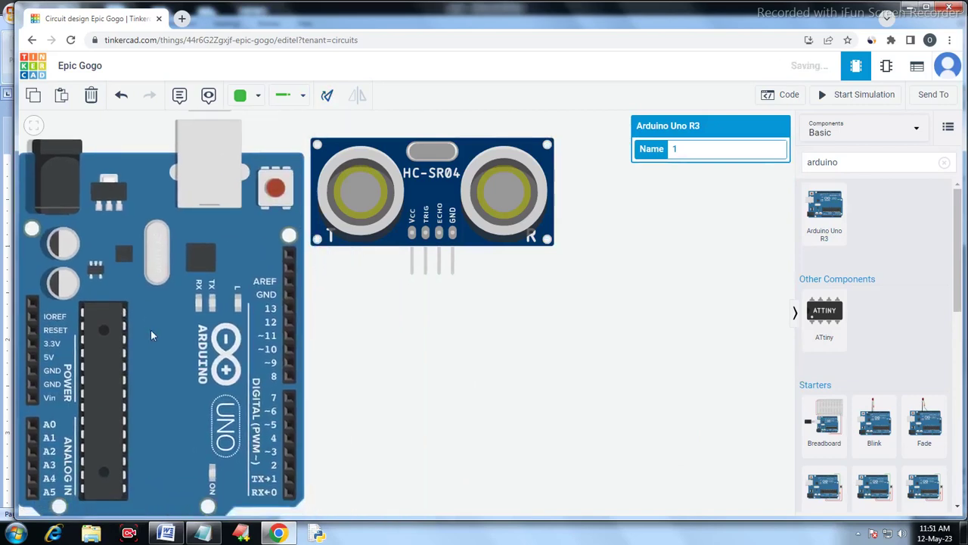
{"action": "scroll", "coordinate": [150, 329], "scroll_direction": "down", "scroll_amount": 2}
{"action": "left_click_drag", "start_coordinate": [406, 210], "coordinate": [494, 180]}
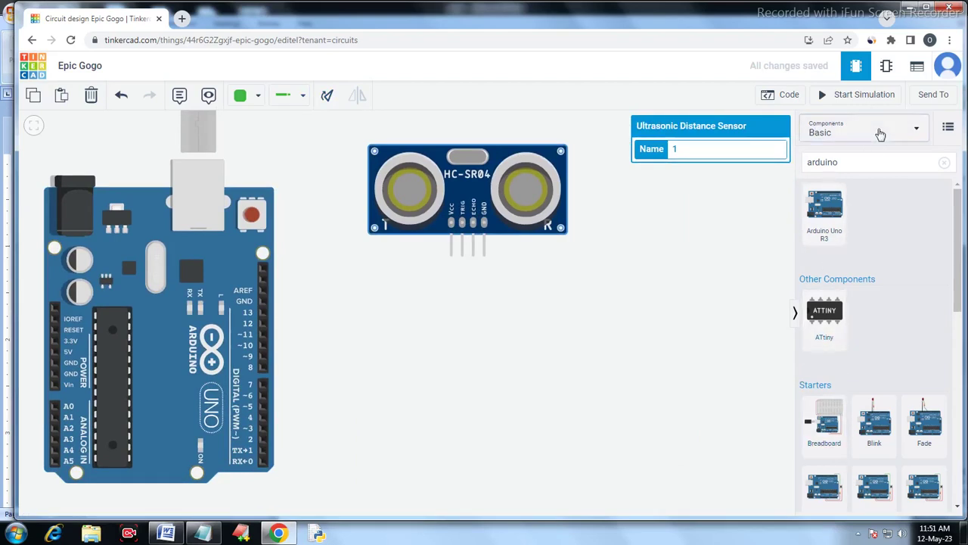
Step: Search the components for "bread", place a Breadboard Small below the sensor, and move the Arduino further left and slightly down
{"action": "left_click", "coordinate": [944, 164]}
{"action": "left_click", "coordinate": [903, 167]}
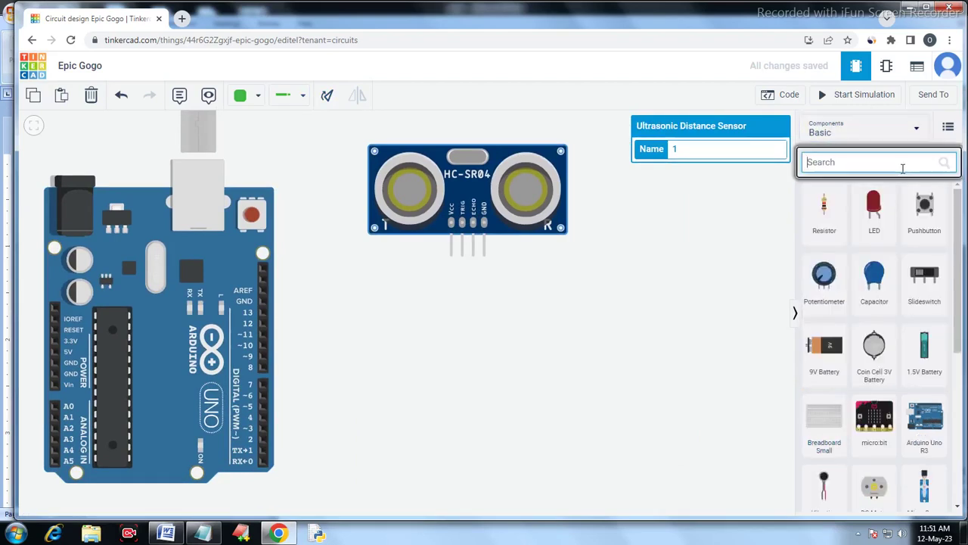
{"action": "type", "text": "bread"}
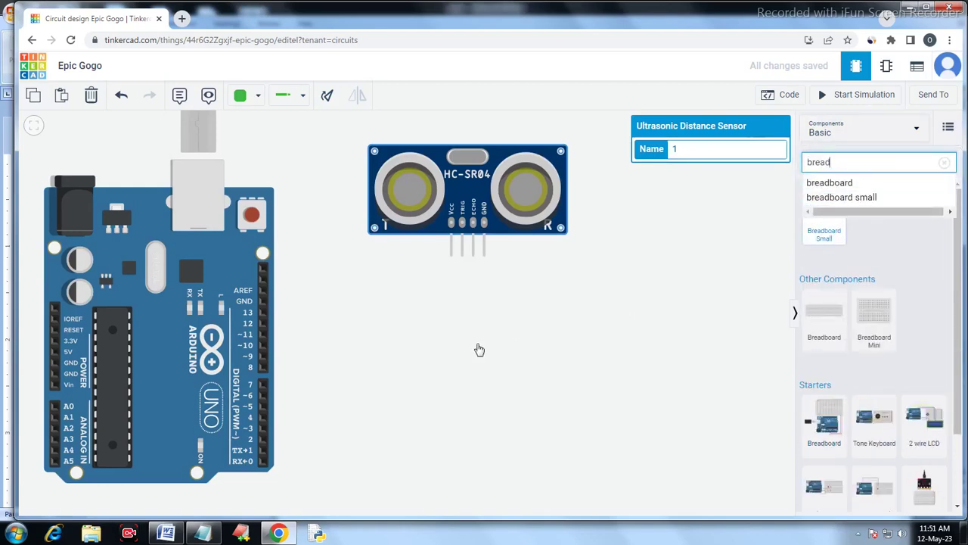
{"action": "left_click_drag", "start_coordinate": [824, 212], "coordinate": [443, 384]}
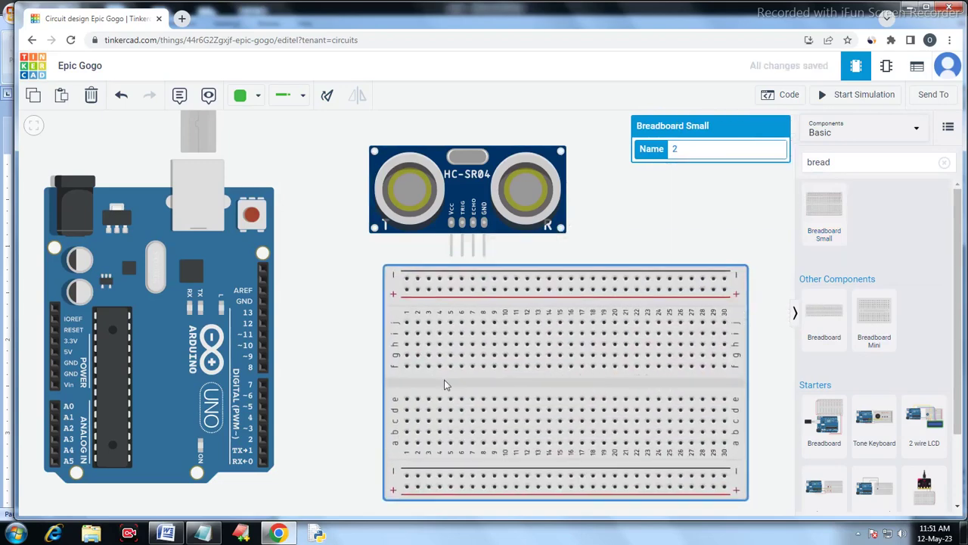
{"action": "scroll", "coordinate": [443, 384], "scroll_direction": "down", "scroll_amount": 2}
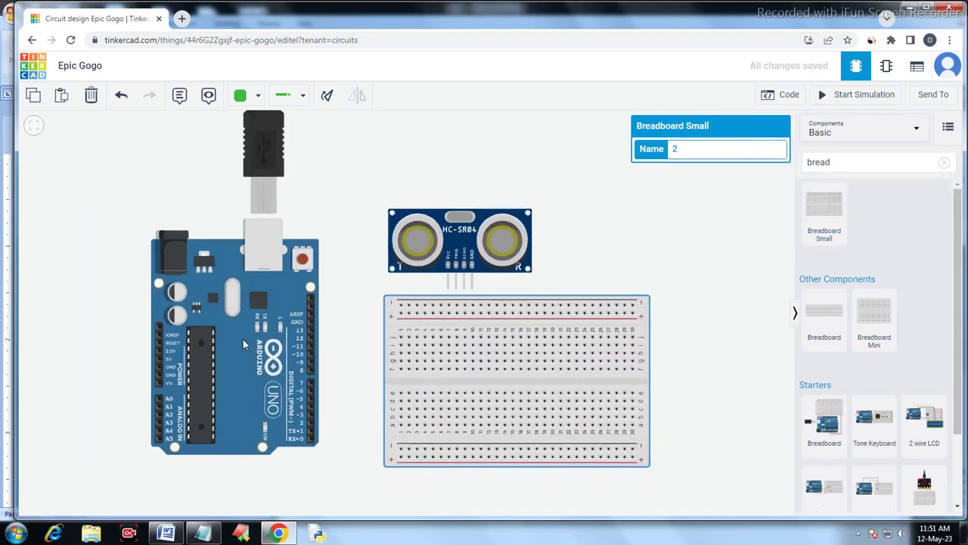
{"action": "left_click_drag", "start_coordinate": [251, 360], "coordinate": [186, 382]}
{"action": "left_click", "coordinate": [464, 392]}
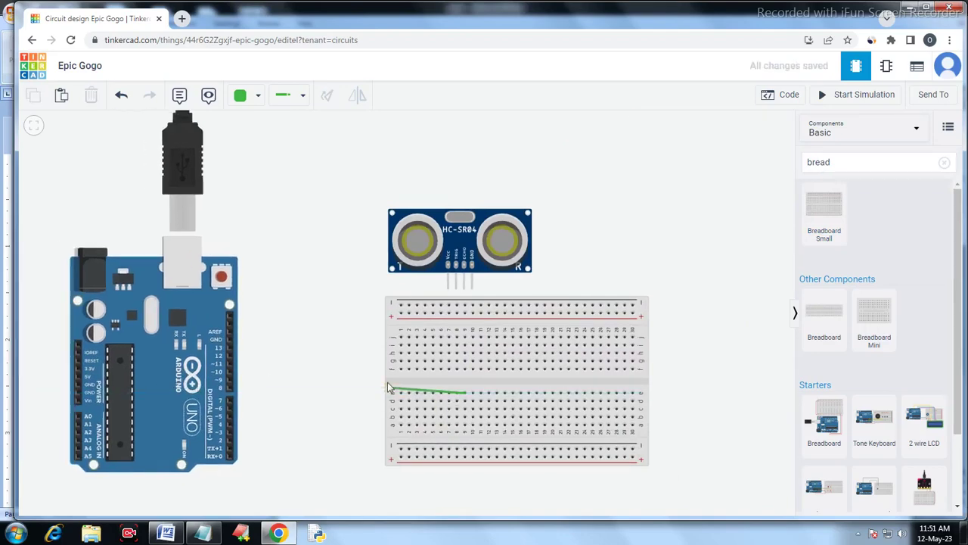
{"action": "left_click", "coordinate": [425, 345]}
{"action": "left_click", "coordinate": [121, 95]}
Step: Rearrange the parts: Arduino closer to the breadboard, sensor up and to the right, and breadboard up to just below the sensor
{"action": "scroll", "coordinate": [506, 297], "scroll_direction": "up", "scroll_amount": 1}
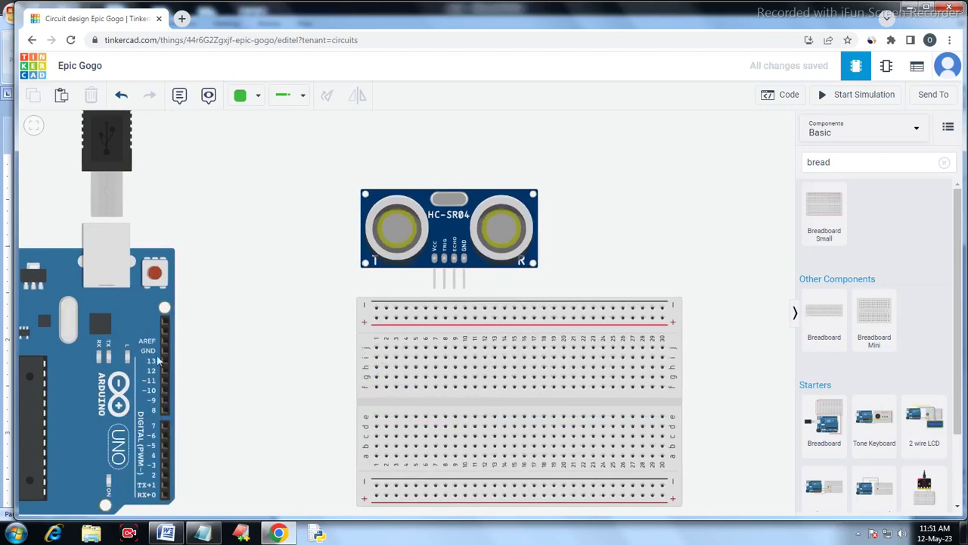
{"action": "left_click_drag", "start_coordinate": [159, 360], "coordinate": [279, 322]}
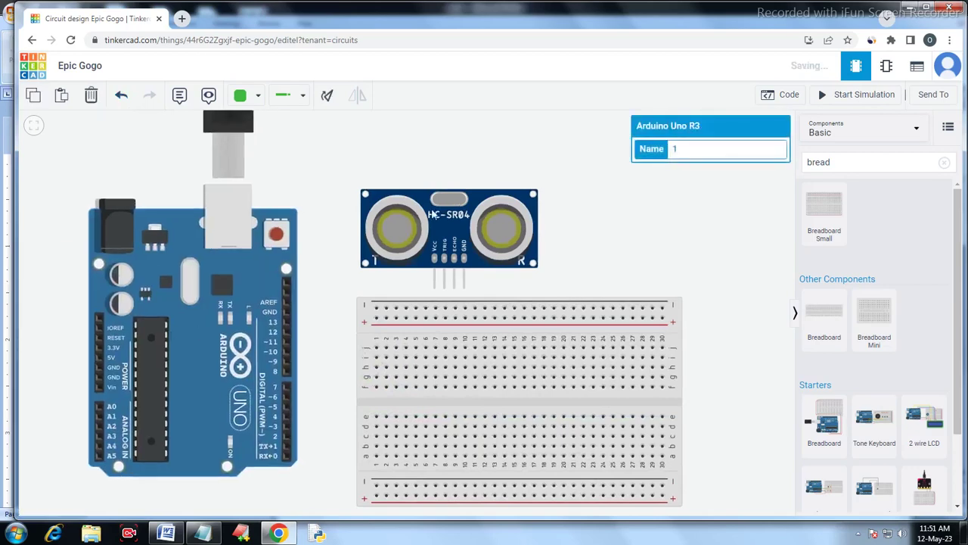
{"action": "left_click_drag", "start_coordinate": [467, 219], "coordinate": [522, 164]}
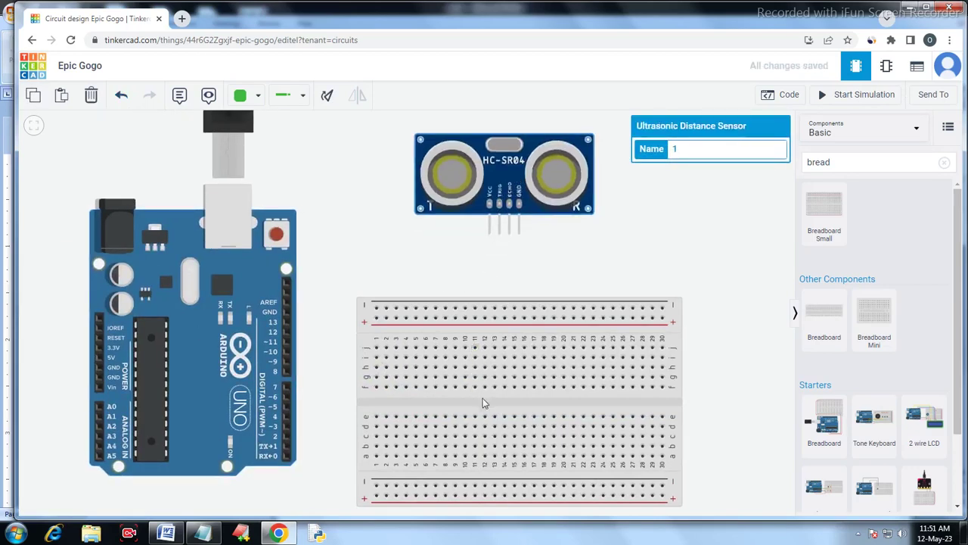
{"action": "left_click_drag", "start_coordinate": [484, 403], "coordinate": [475, 358]}
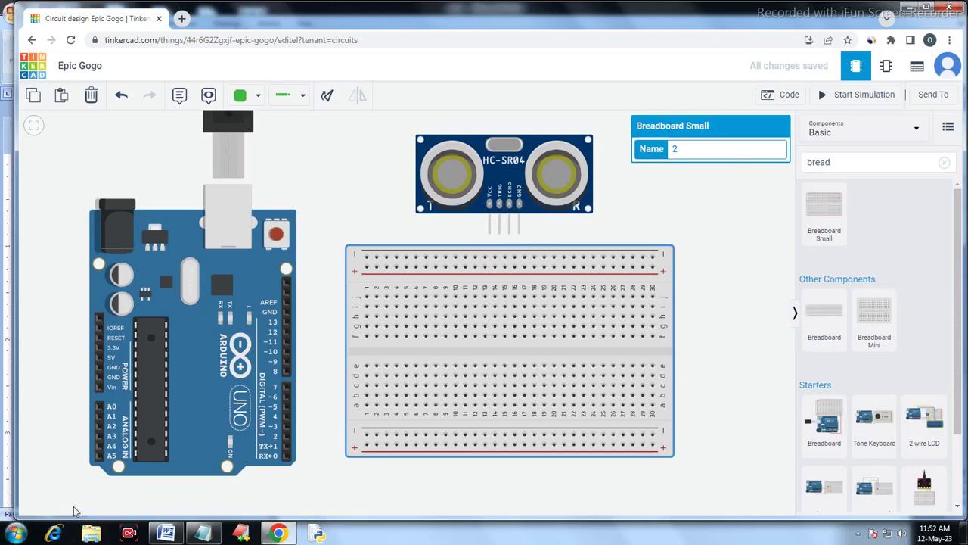
Step: Wire the Arduino's 5V pin to breadboard hole f14, routing the wire around the board's left side and below both boards
{"action": "left_click", "coordinate": [99, 357]}
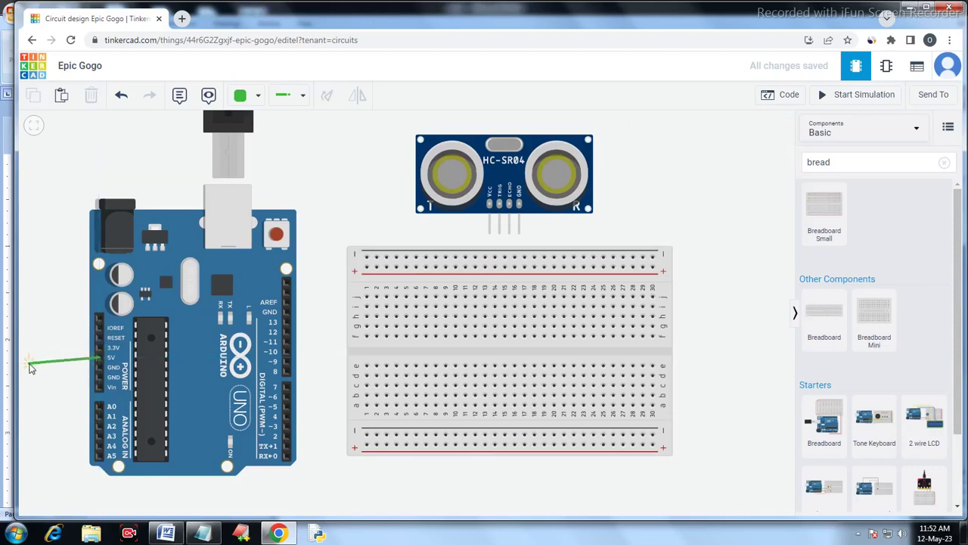
{"action": "left_click", "coordinate": [31, 360]}
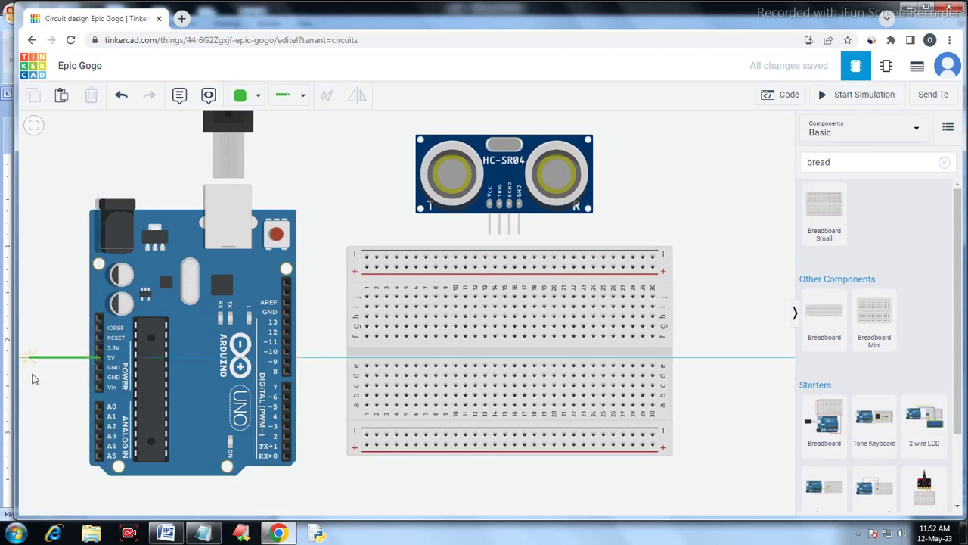
{"action": "left_click", "coordinate": [25, 502]}
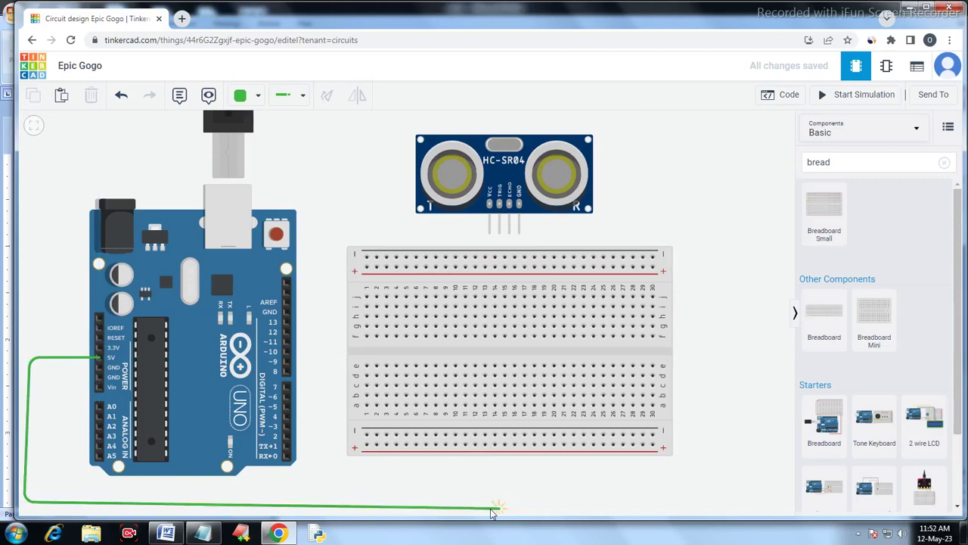
{"action": "left_click", "coordinate": [497, 503]}
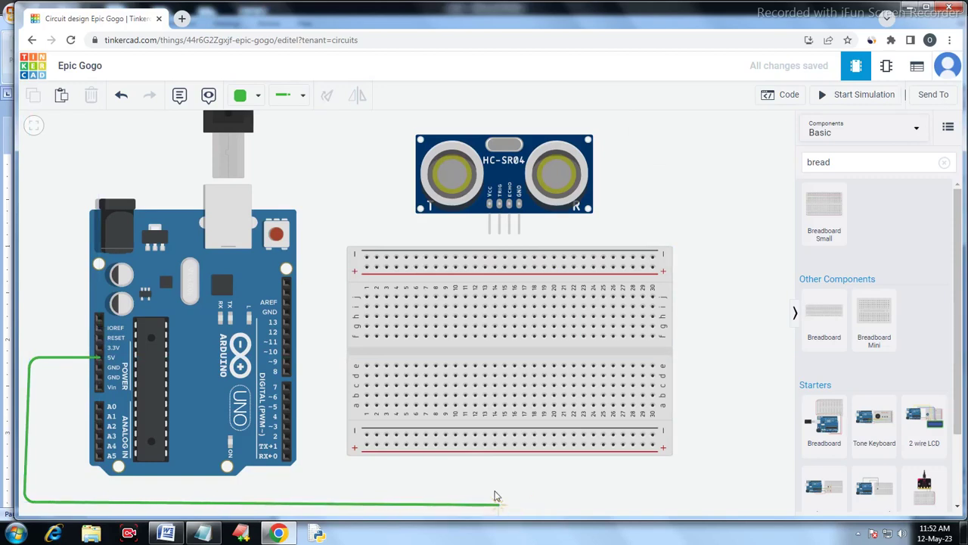
{"action": "left_click", "coordinate": [495, 337]}
{"action": "left_click", "coordinate": [718, 408]}
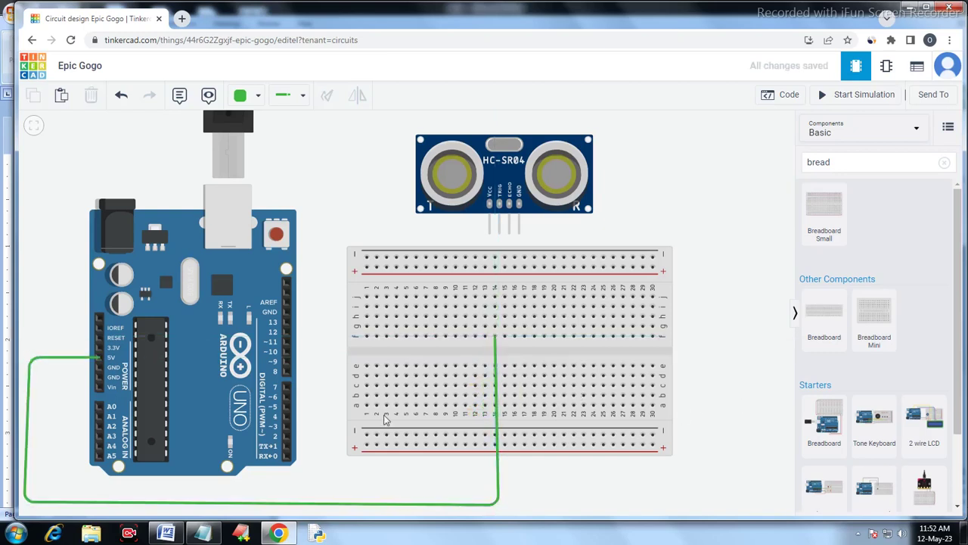
Step: Wire the Arduino's GND pin to breadboard hole f17, routing it inside the 5V wire and below both boards
{"action": "left_click", "coordinate": [99, 367]}
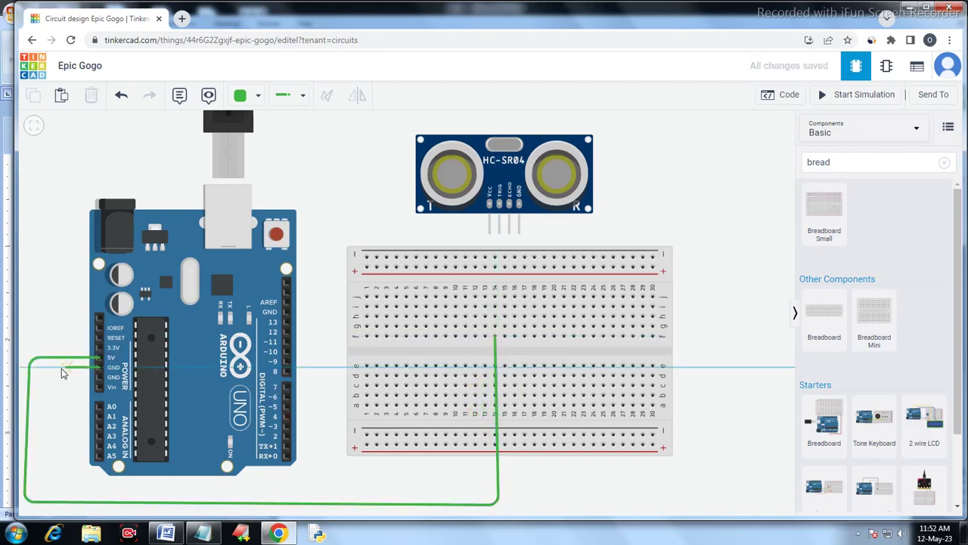
{"action": "left_click", "coordinate": [58, 368]}
{"action": "left_click", "coordinate": [54, 490]}
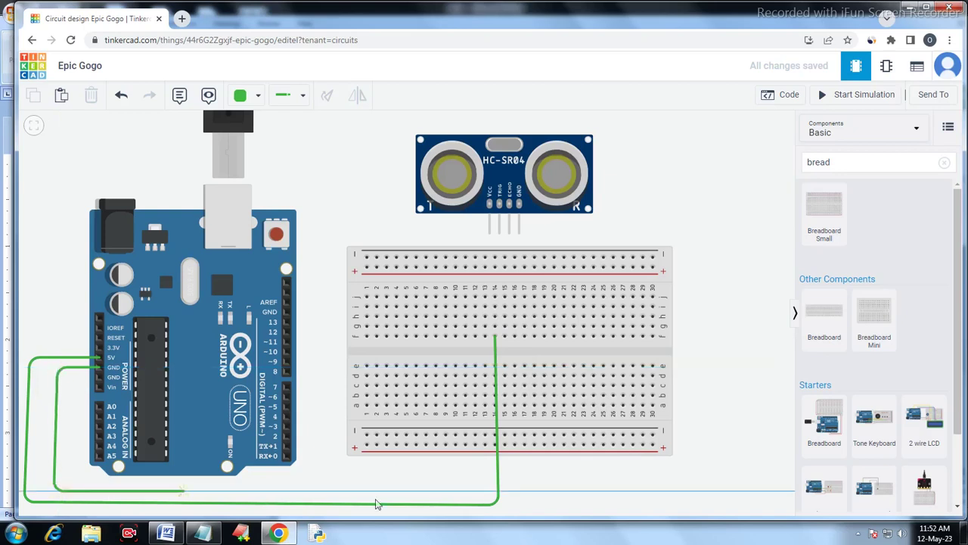
{"action": "left_click", "coordinate": [542, 485]}
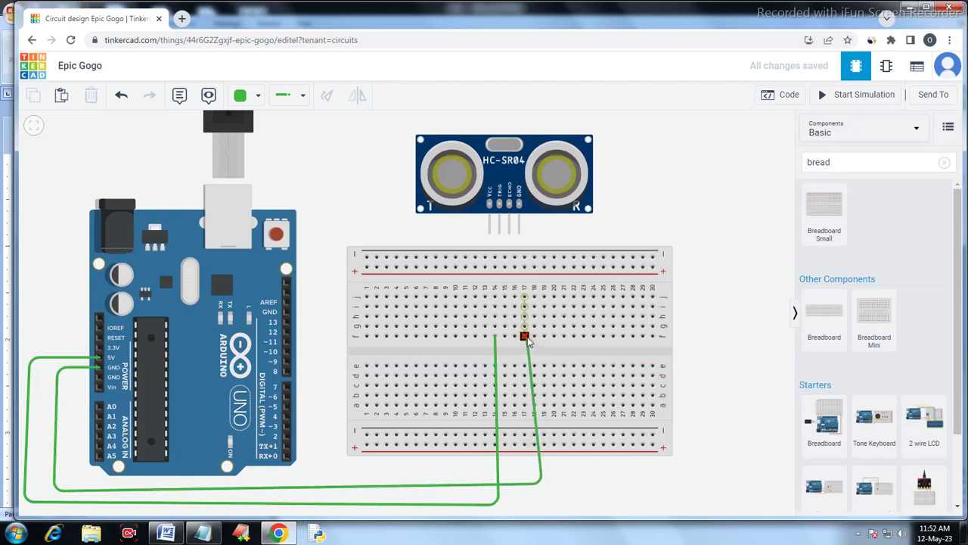
{"action": "left_click", "coordinate": [525, 336]}
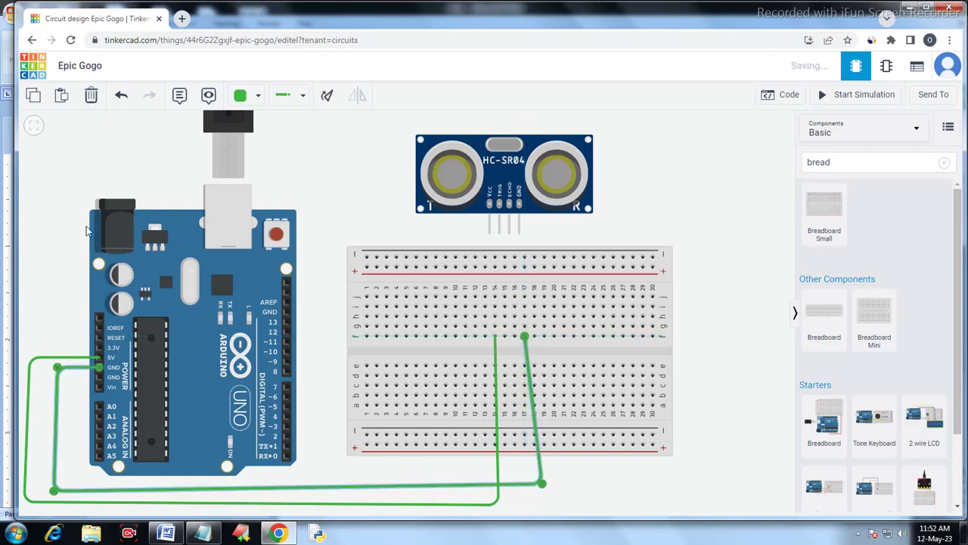
Step: Change the GND wire's color to Red and deselect it
{"action": "left_click", "coordinate": [257, 96]}
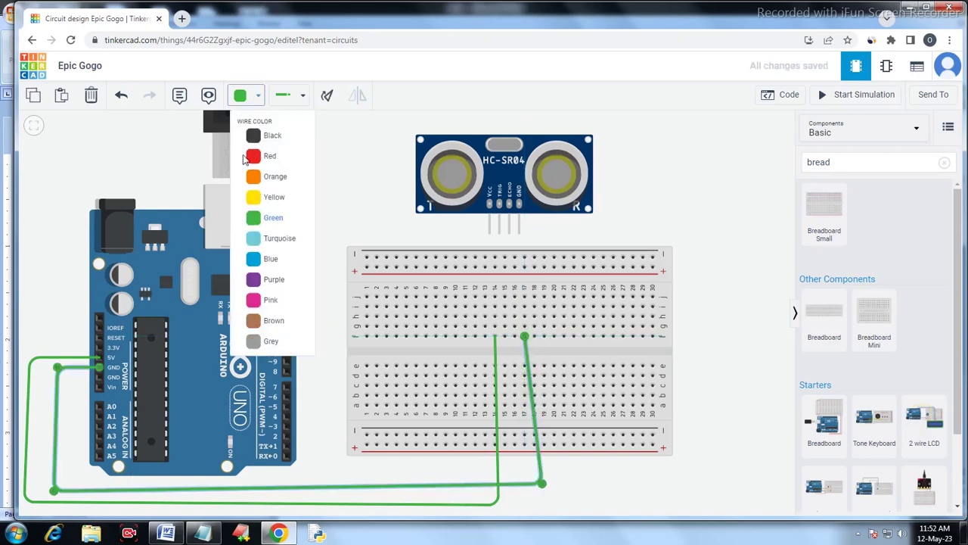
{"action": "left_click", "coordinate": [261, 155]}
{"action": "left_click", "coordinate": [730, 312]}
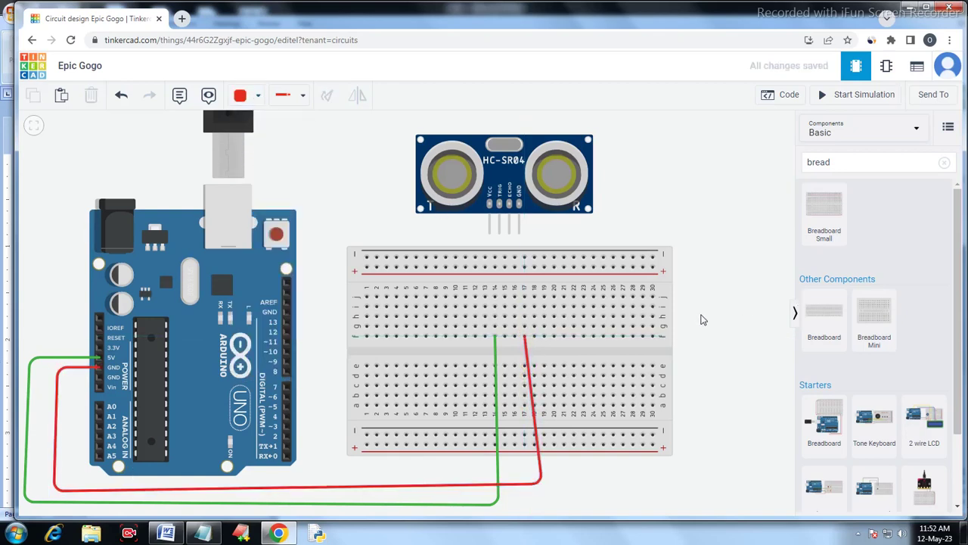
Step: Plug the HC-SR04 sensor into breadboard row j with VCC in column 14 and GND in column 17
{"action": "left_click_drag", "start_coordinate": [503, 183], "coordinate": [511, 238]}
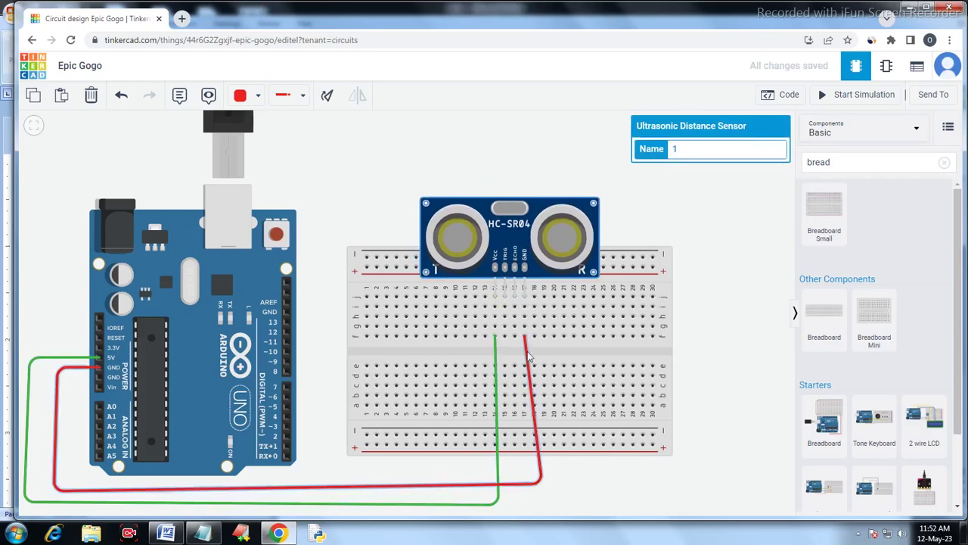
{"action": "left_click_drag", "start_coordinate": [525, 337], "coordinate": [524, 296]}
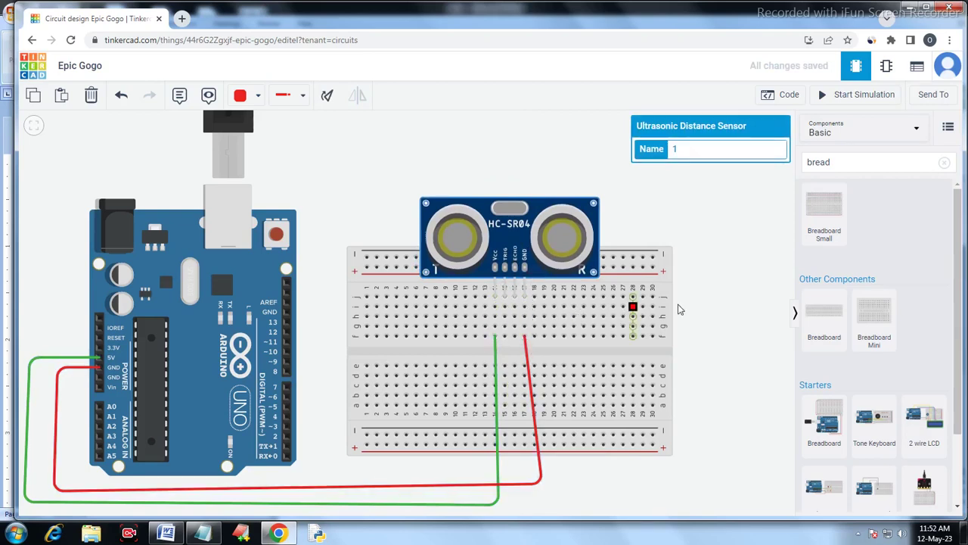
{"action": "left_click", "coordinate": [741, 297]}
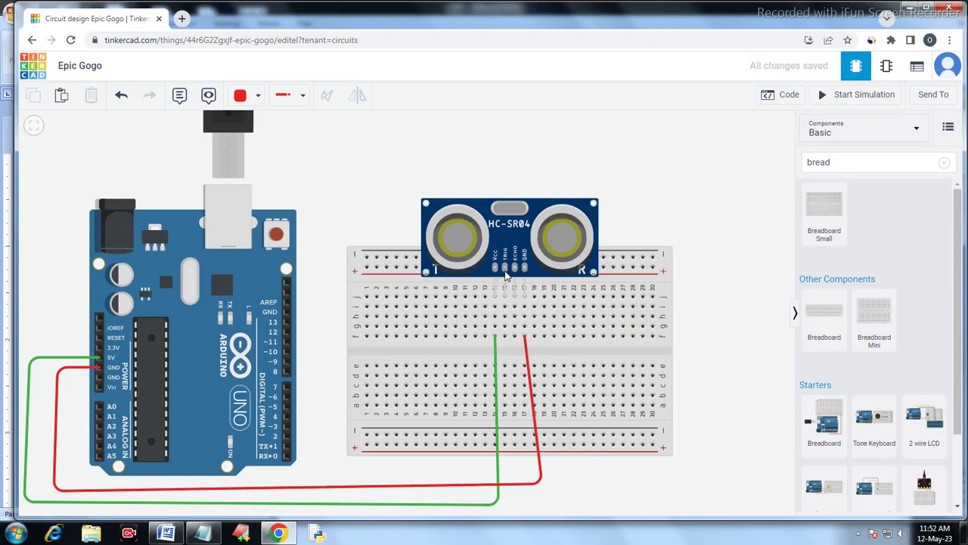
{"action": "left_click", "coordinate": [505, 220]}
{"action": "scroll", "coordinate": [498, 200], "scroll_direction": "up", "scroll_amount": 2}
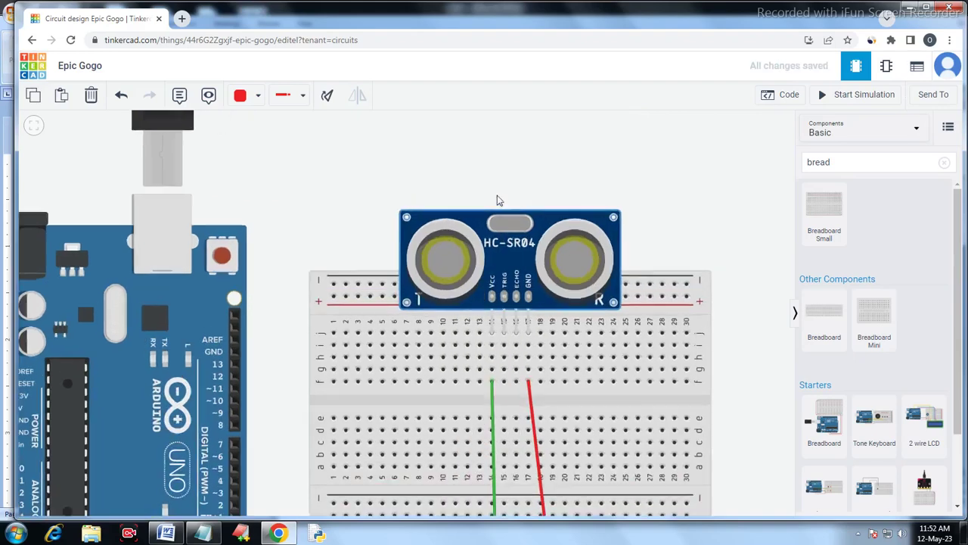
{"action": "scroll", "coordinate": [508, 185], "scroll_direction": "down", "scroll_amount": 2}
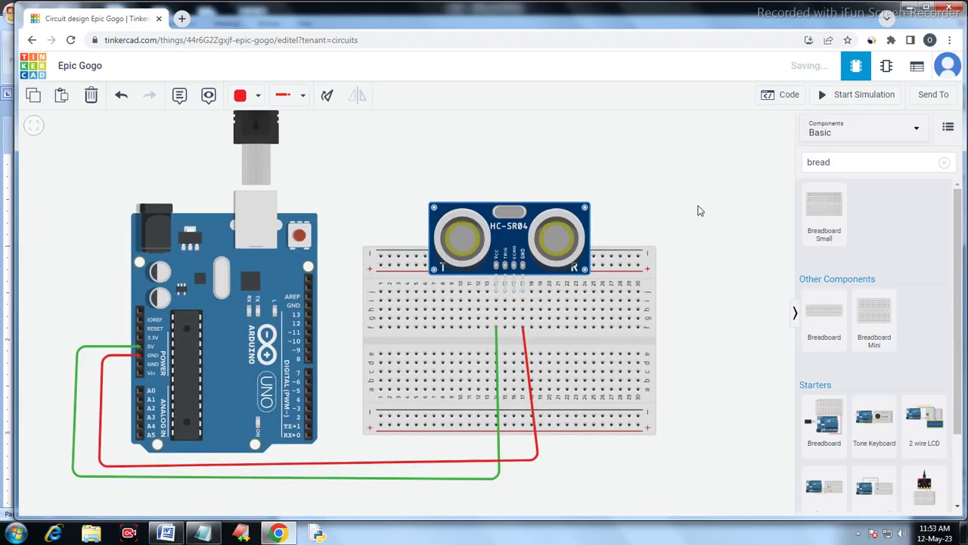
{"action": "left_click", "coordinate": [518, 238]}
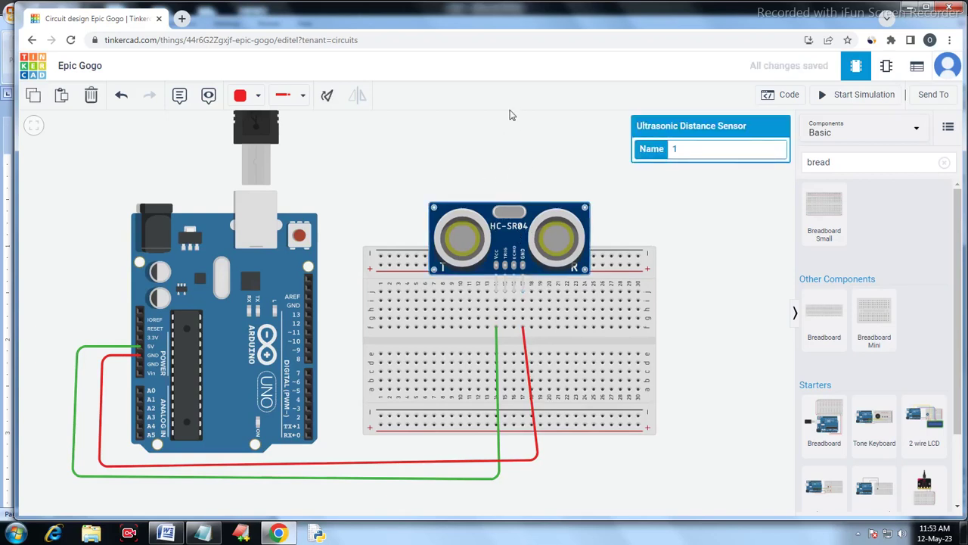
{"action": "left_click", "coordinate": [677, 238]}
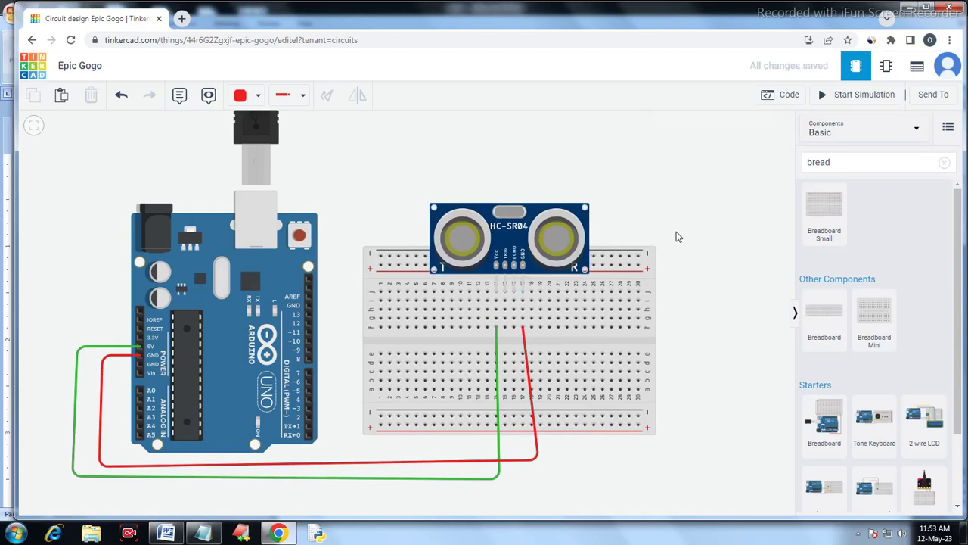
{"action": "left_click", "coordinate": [130, 534]}
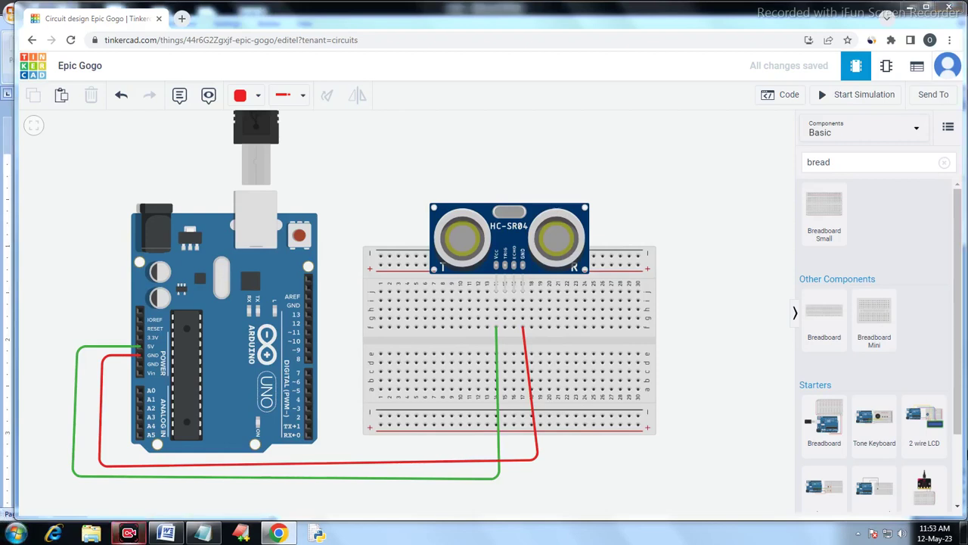
{"action": "left_click", "coordinate": [934, 505]}
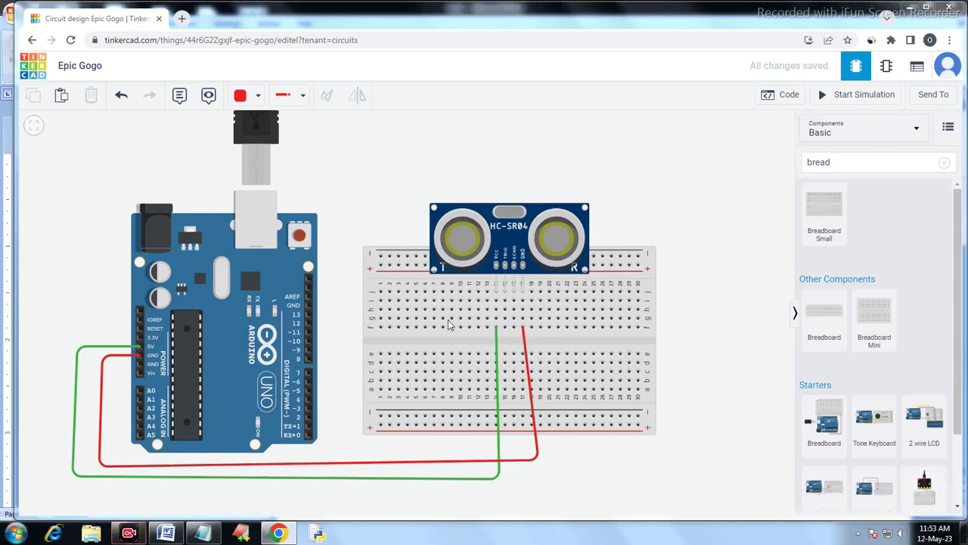
Step: Wire breadboard hole i15 in the TRIG column to Arduino pin 13 and color the wire Blue
{"action": "left_click", "coordinate": [505, 302]}
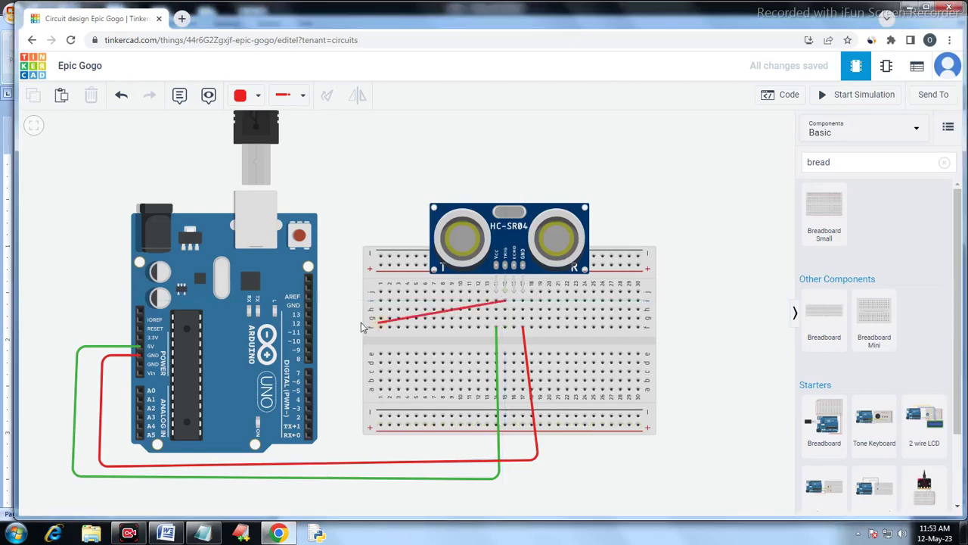
{"action": "left_click", "coordinate": [309, 314]}
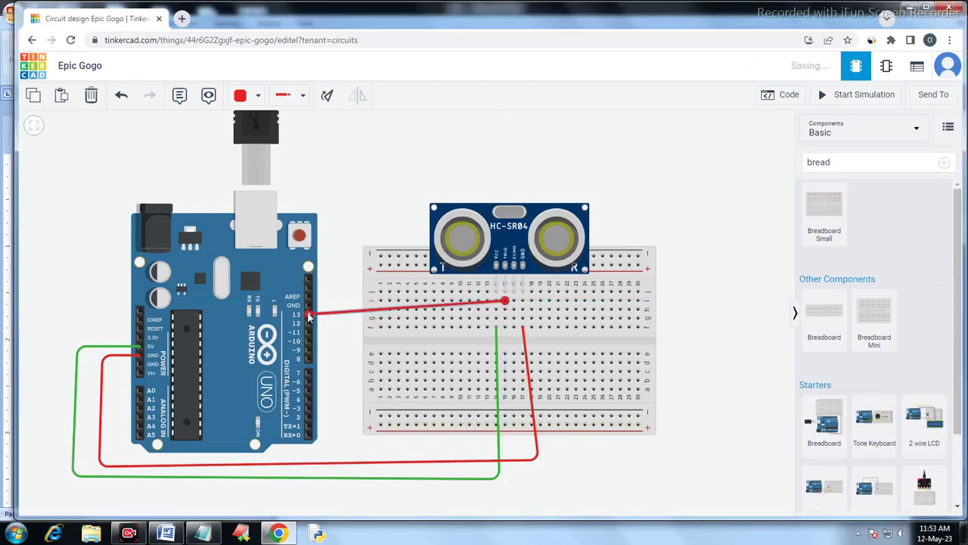
{"action": "left_click", "coordinate": [255, 98]}
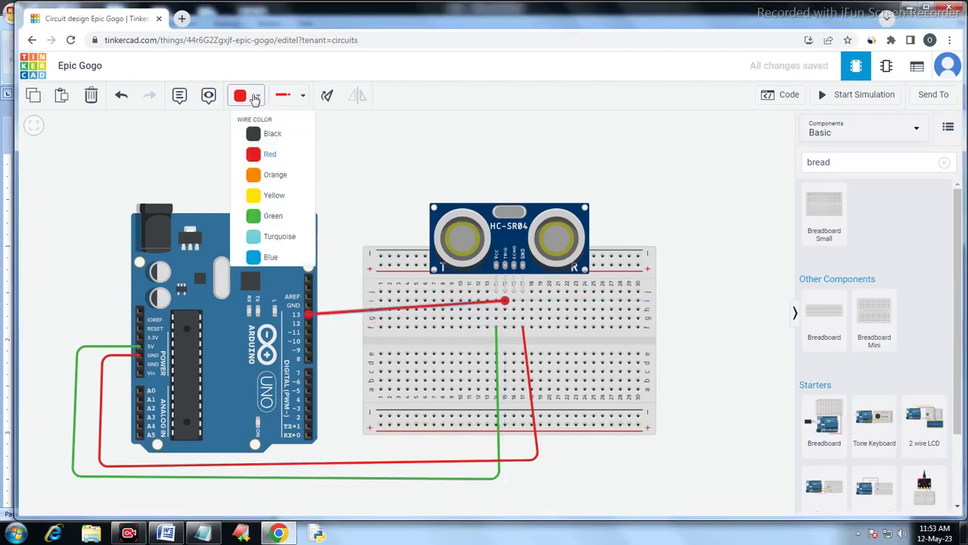
{"action": "left_click", "coordinate": [277, 264]}
{"action": "left_click", "coordinate": [737, 369]}
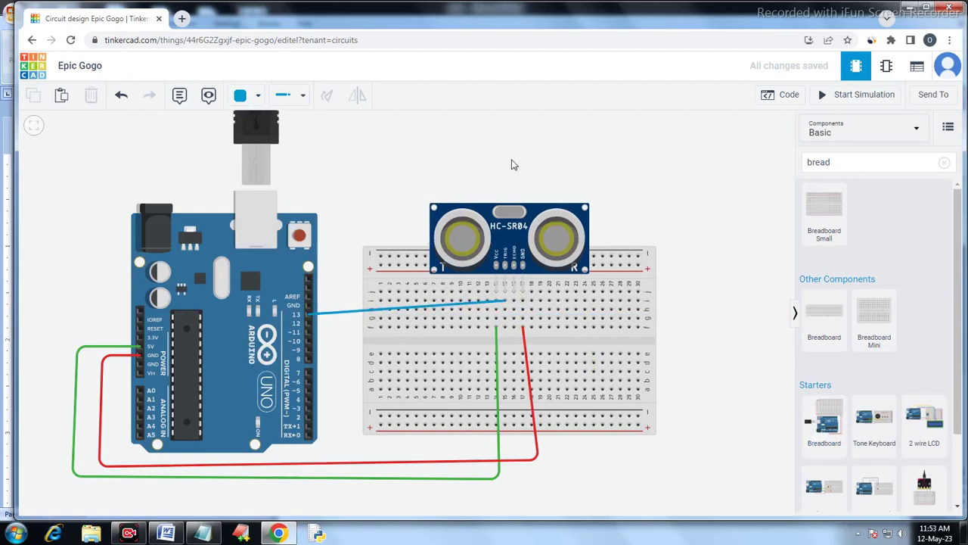
Step: Wire breadboard hole h16 in the ECHO column to Arduino pin 12 and color the wire Orange
{"action": "left_click", "coordinate": [513, 310]}
{"action": "left_click", "coordinate": [430, 335]}
{"action": "left_click", "coordinate": [309, 324]}
{"action": "left_click", "coordinate": [257, 95]}
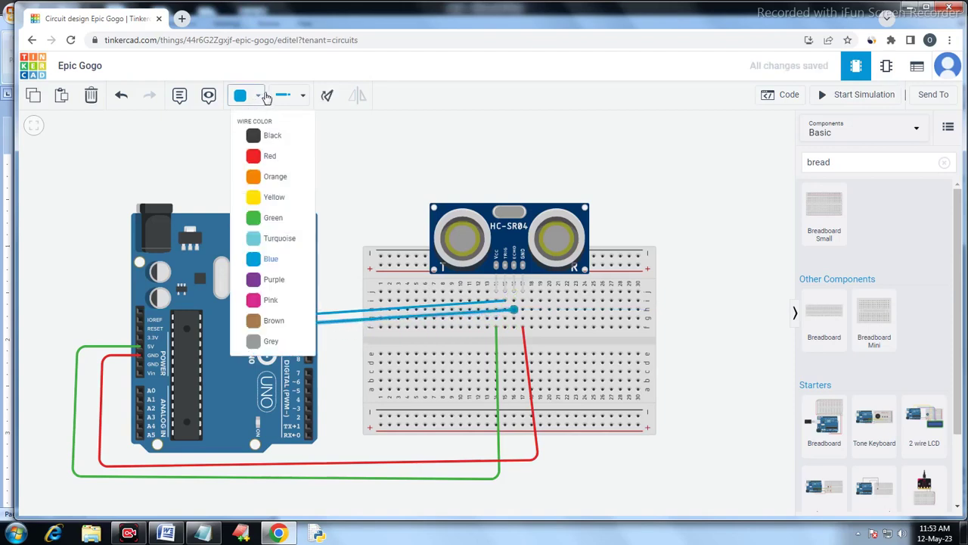
{"action": "left_click", "coordinate": [271, 177]}
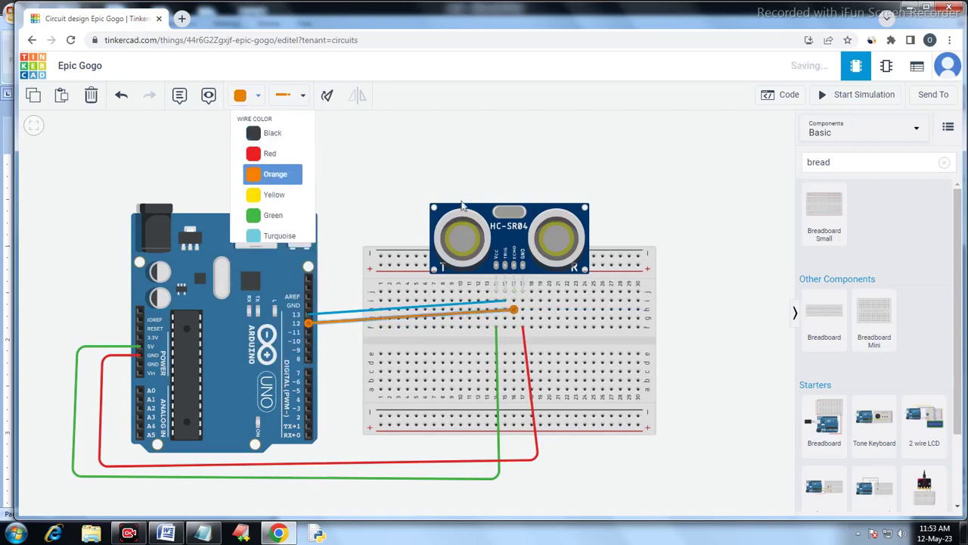
{"action": "left_click", "coordinate": [490, 153]}
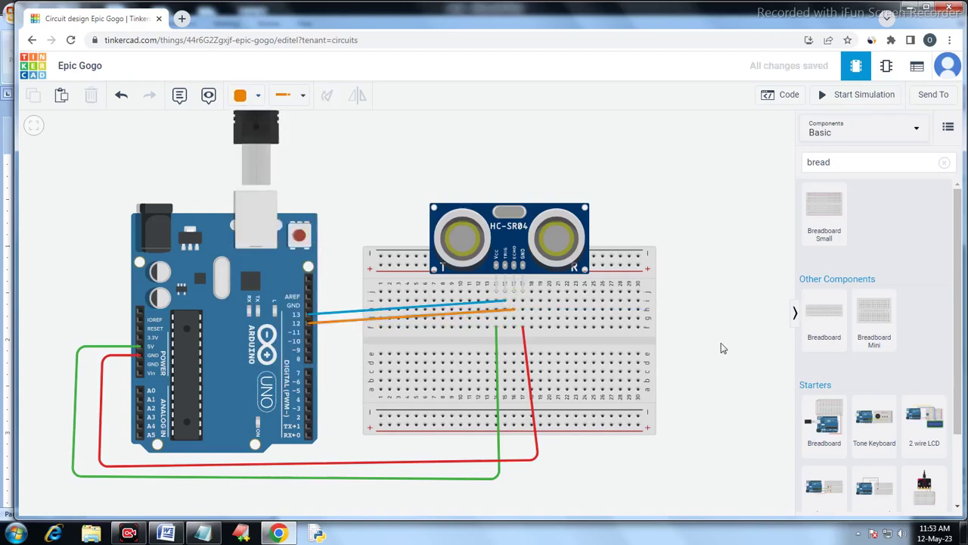
Step: Open the Arduino's code editor and switch its edit mode to Text
{"action": "left_click", "coordinate": [786, 94]}
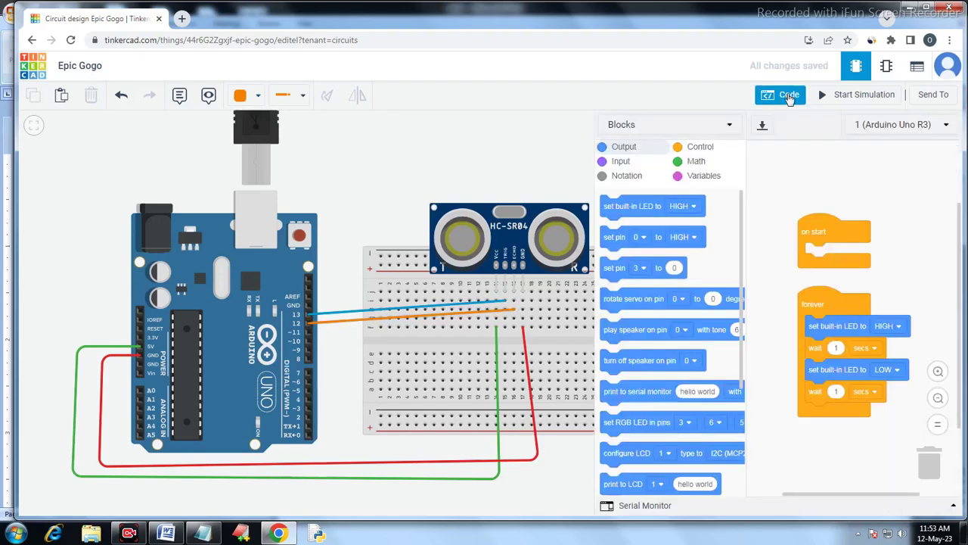
{"action": "left_click", "coordinate": [662, 125]}
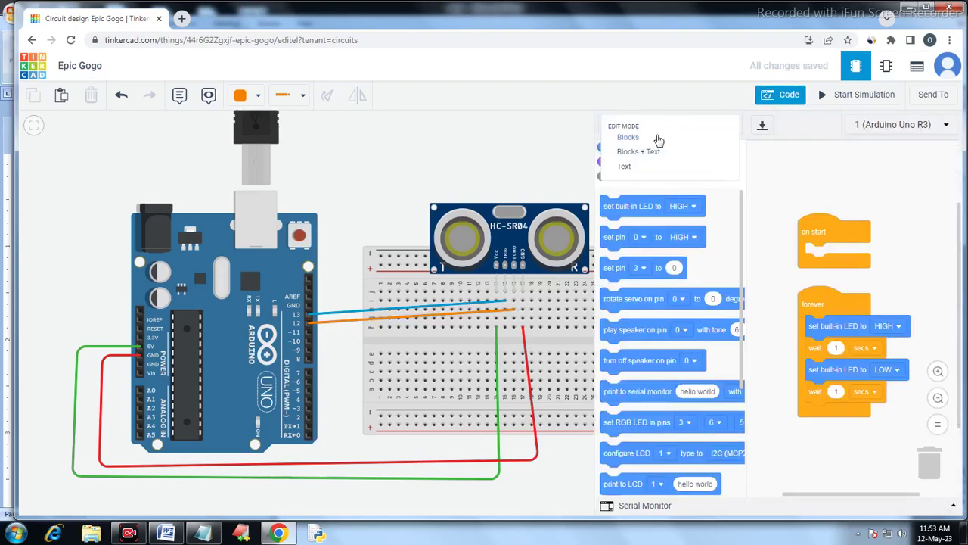
{"action": "left_click", "coordinate": [624, 166]}
{"action": "left_click", "coordinate": [506, 309]}
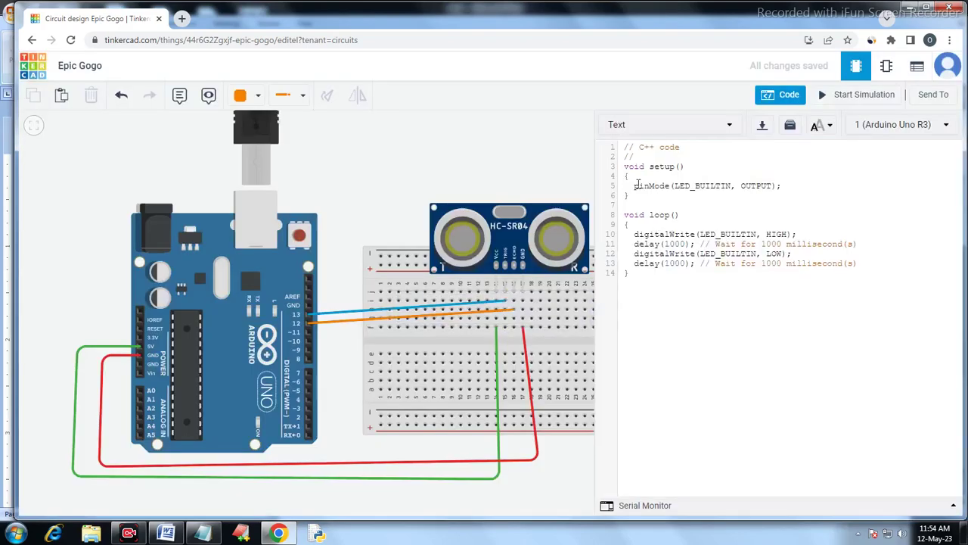
Step: Replace LED_BUILTIN with 13 in the setup function's pinMode statement, keeping the statement on one line
{"action": "left_click", "coordinate": [672, 185]}
{"action": "key", "text": "Delete"}
{"action": "key", "text": "Delete"}
{"action": "key", "text": "Delete"}
{"action": "key", "text": "Delete"}
{"action": "key", "text": "Delete"}
{"action": "key", "text": "Delete"}
{"action": "key", "text": "Delete"}
{"action": "key", "text": "Delete"}
{"action": "key", "text": "Delete"}
{"action": "key", "text": "Delete"}
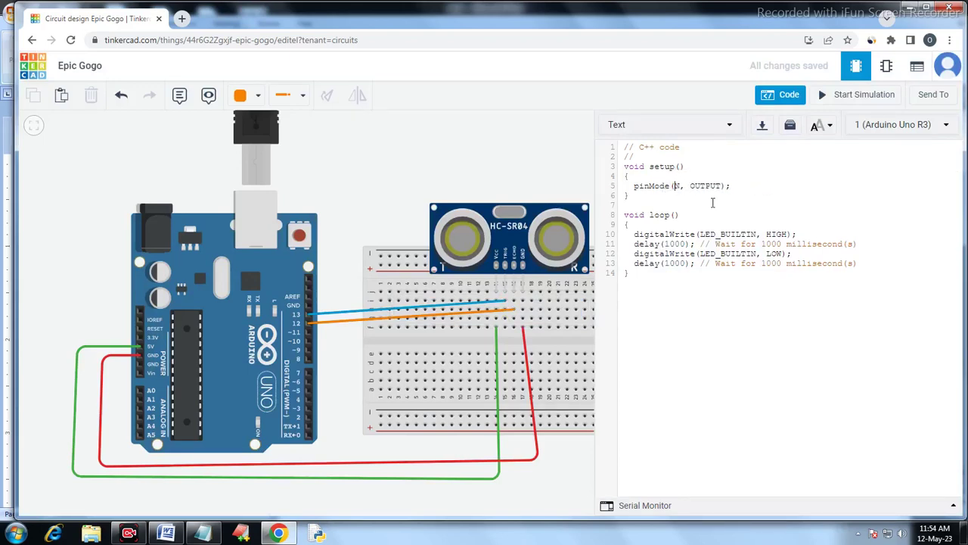
{"action": "key", "text": "Delete"}
{"action": "type", "text": "13"}
{"action": "key", "text": "Return"}
{"action": "key", "text": "BackSpace"}
{"action": "key", "text": "BackSpace"}
{"action": "key", "text": "BackSpace"}
{"action": "key", "text": "BackSpace"}
{"action": "key", "text": "BackSpace"}
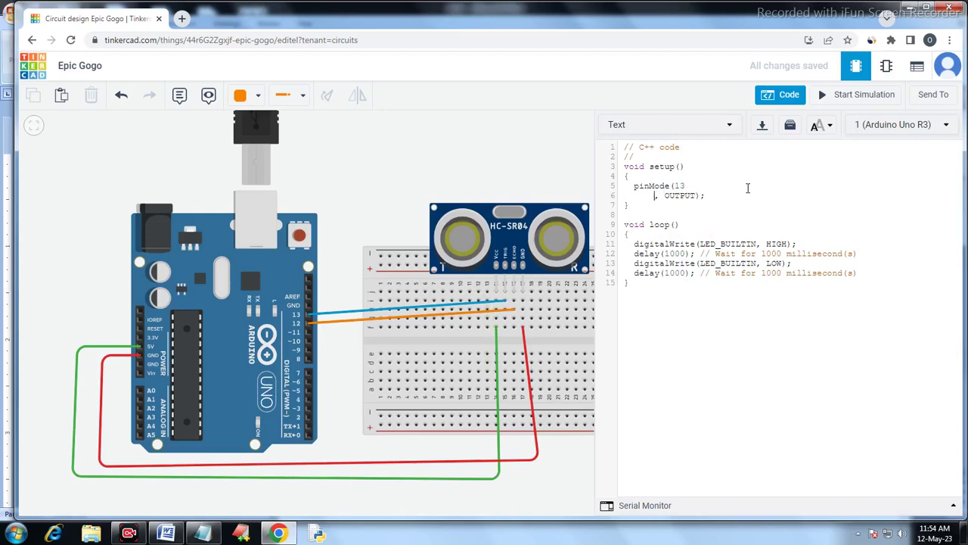
{"action": "key", "text": "BackSpace"}
{"action": "key", "text": "BackSpace"}
{"action": "key", "text": "BackSpace"}
{"action": "key", "text": "BackSpace"}
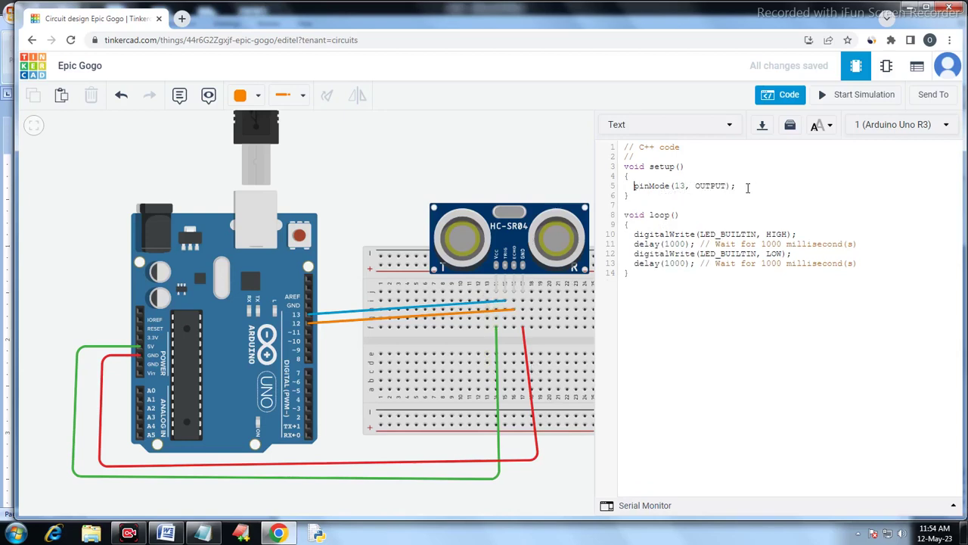
Step: Duplicate the pinMode(13, OUTPUT) statement on a new line directly below it
{"action": "key", "text": "shift+Right"}
{"action": "key", "text": "shift+Right"}
{"action": "key", "text": "shift+Right"}
{"action": "key", "text": "shift+Right"}
{"action": "key", "text": "shift+Right"}
{"action": "key", "text": "shift+Right"}
{"action": "key", "text": "shift+Right"}
{"action": "key", "text": "shift+Right"}
{"action": "key", "text": "shift+Right"}
{"action": "key", "text": "shift+Right"}
{"action": "key", "text": "shift+Right"}
{"action": "key", "text": "shift+Right"}
{"action": "key", "text": "shift+Right"}
{"action": "key", "text": "shift+Right"}
{"action": "key", "text": "shift+Right"}
{"action": "key", "text": "shift+Right"}
{"action": "key", "text": "shift+Right"}
{"action": "key", "text": "shift+Right"}
{"action": "key", "text": "shift+Right"}
{"action": "key", "text": "shift+Right"}
{"action": "key", "text": "ctrl+c"}
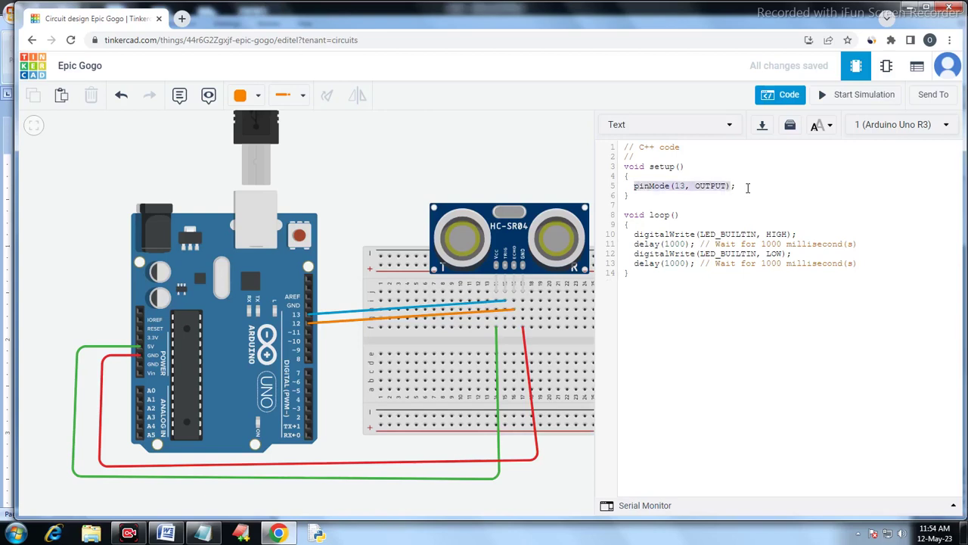
{"action": "left_click", "coordinate": [747, 188]}
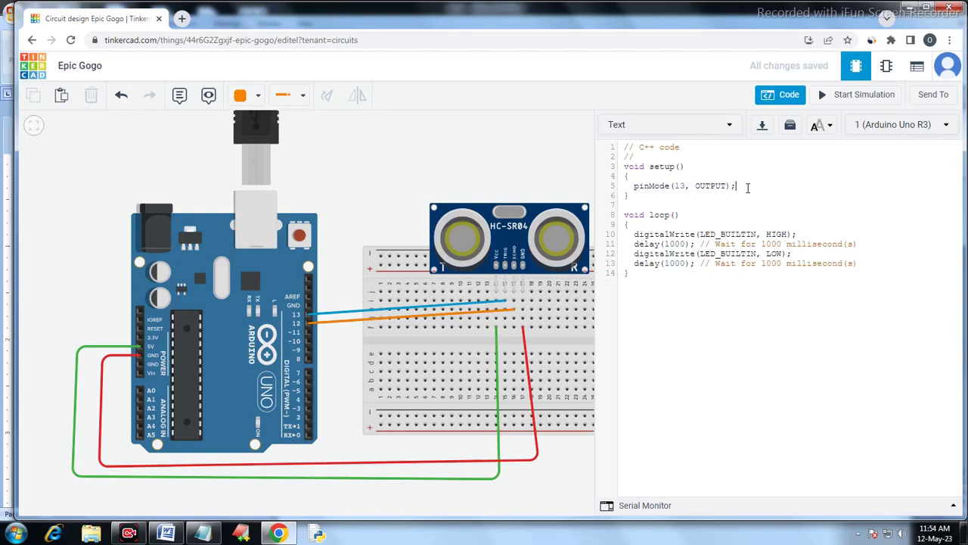
{"action": "key", "text": "Return"}
{"action": "key", "text": "ctrl+v"}
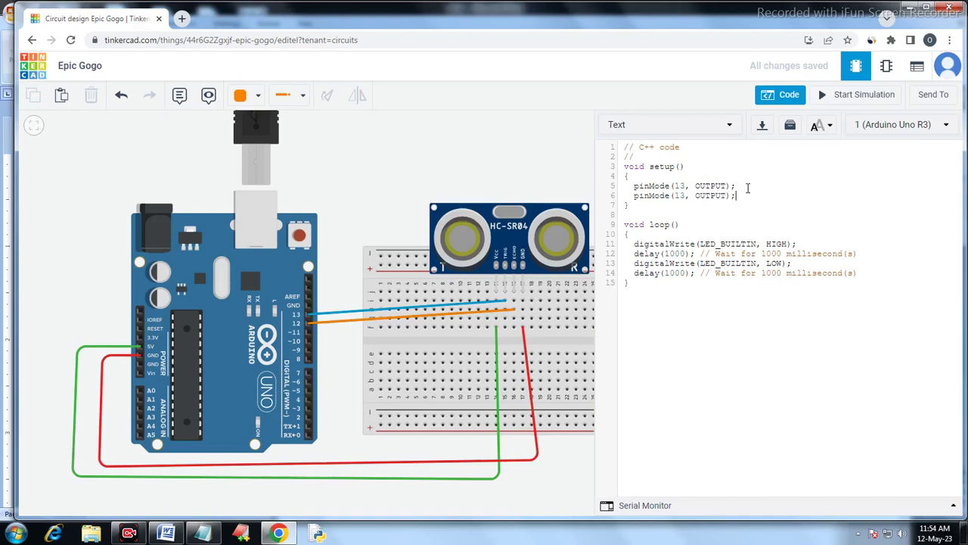
Step: Change the duplicated pinMode statement to pin 12 with INPUT mode
{"action": "key", "text": "BackSpace"}
{"action": "key", "text": "BackSpace"}
{"action": "key", "text": "BackSpace"}
{"action": "key", "text": "BackSpace"}
{"action": "key", "text": "BackSpace"}
{"action": "key", "text": "BackSpace"}
{"action": "type", "text": "INP"}
{"action": "type", "text": "PUT"}
{"action": "key", "text": "Delete"}
{"action": "key", "text": "Left"}
{"action": "key", "text": "Left"}
{"action": "key", "text": "Left"}
{"action": "key", "text": "Left"}
{"action": "key", "text": "Left"}
{"action": "key", "text": "Delete"}
{"action": "type", "text": "2"}
Step: Change the first digitalWrite statement in the loop function to digitalWrite(13,0)
{"action": "left_click", "coordinate": [637, 218]}
{"action": "left_click", "coordinate": [650, 234]}
{"action": "left_click_drag", "start_coordinate": [700, 244], "coordinate": [756, 240]}
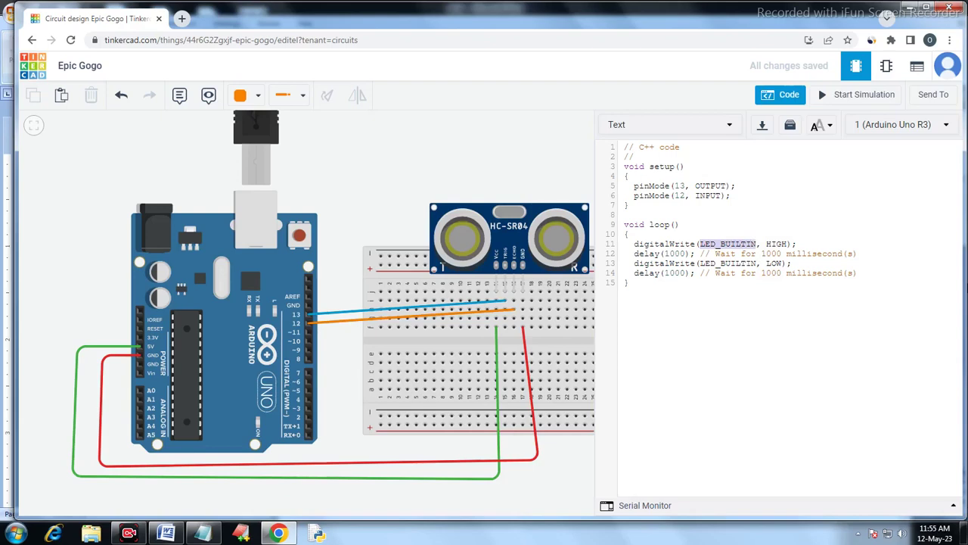
{"action": "type", "text": "13"}
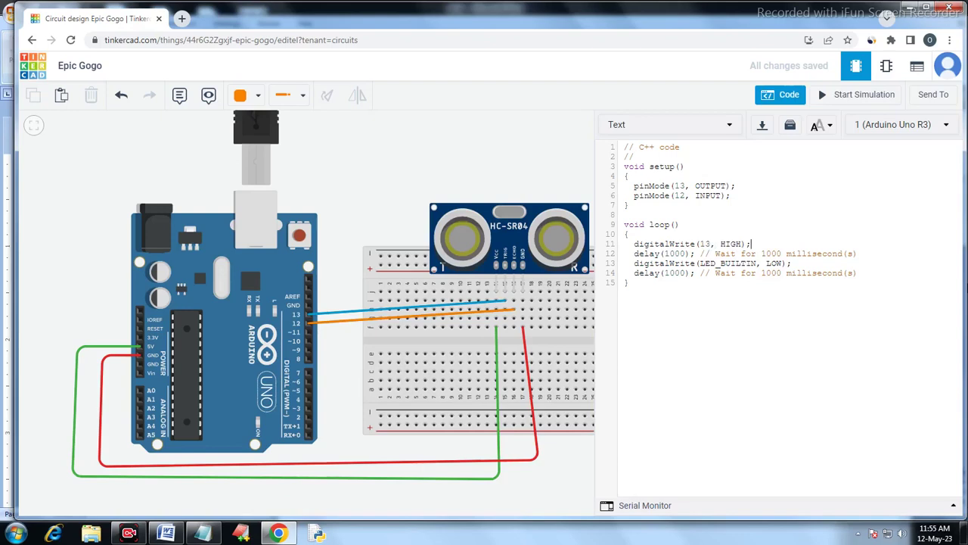
{"action": "key", "text": "BackSpace"}
{"action": "key", "text": "BackSpace"}
{"action": "key", "text": "BackSpace"}
{"action": "key", "text": "BackSpace"}
{"action": "key", "text": "BackSpace"}
{"action": "type", "text": "0"}
Step: Change the first delay in the loop to delayMicroseconds(2) and delete its trailing comment
{"action": "type", "text": "Mi"}
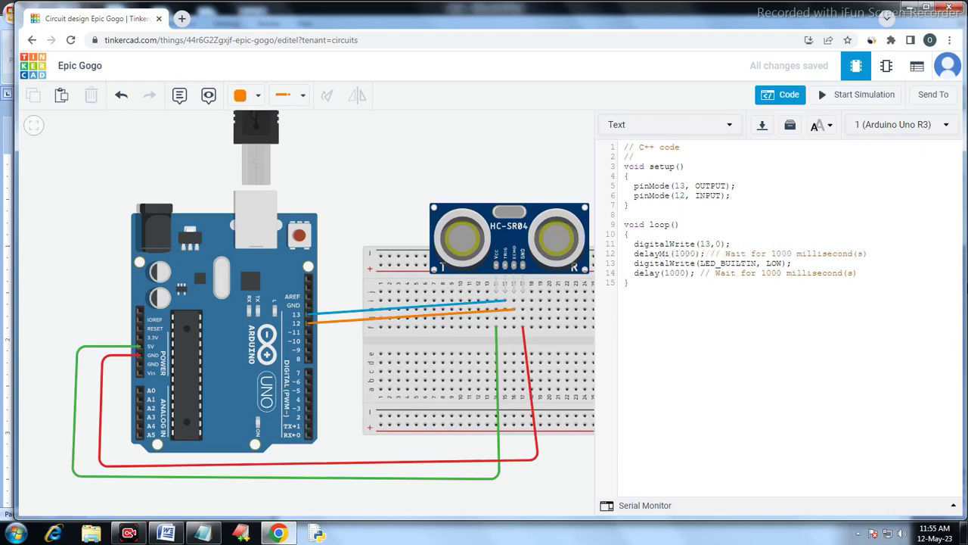
{"action": "type", "text": "crosecond"}
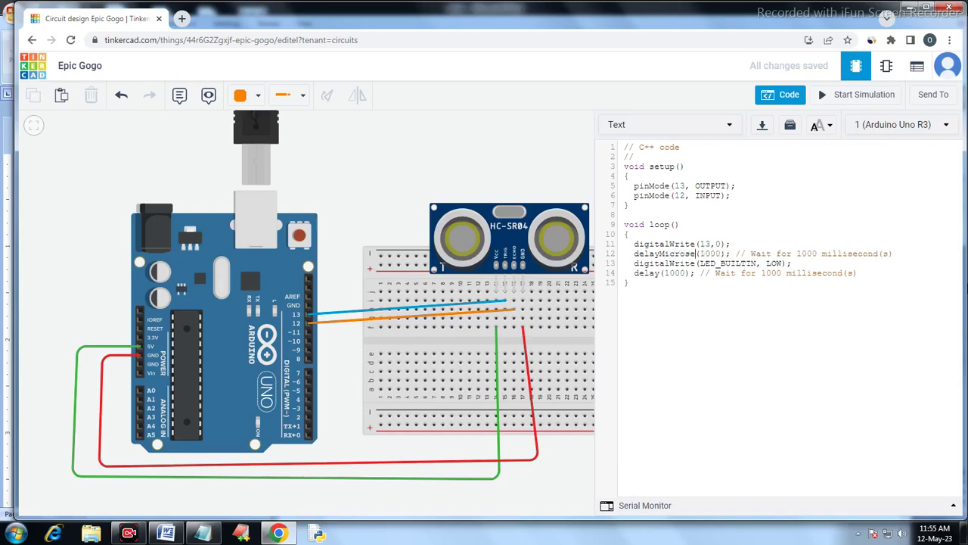
{"action": "type", "text": "s"}
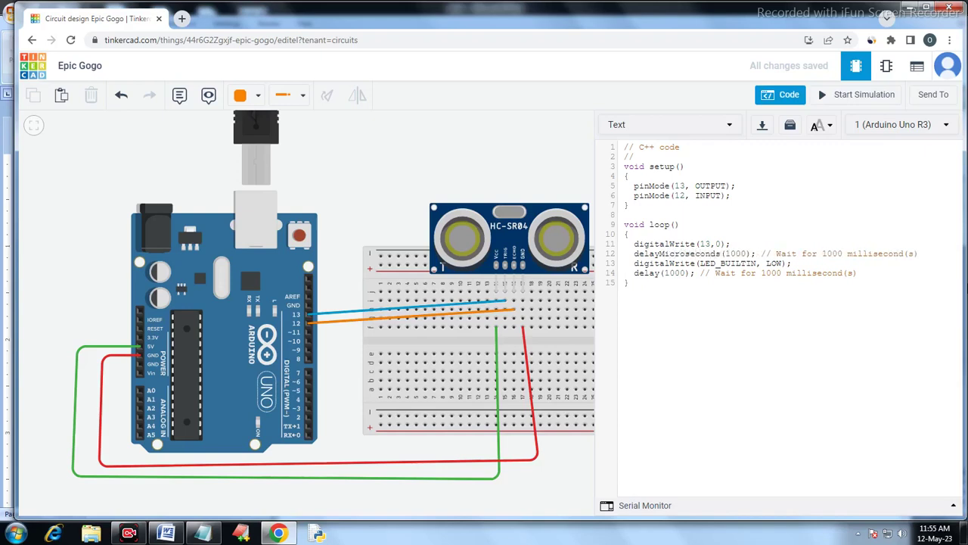
{"action": "key", "text": "Delete"}
{"action": "key", "text": "Delete"}
{"action": "key", "text": "Delete"}
{"action": "key", "text": "Delete"}
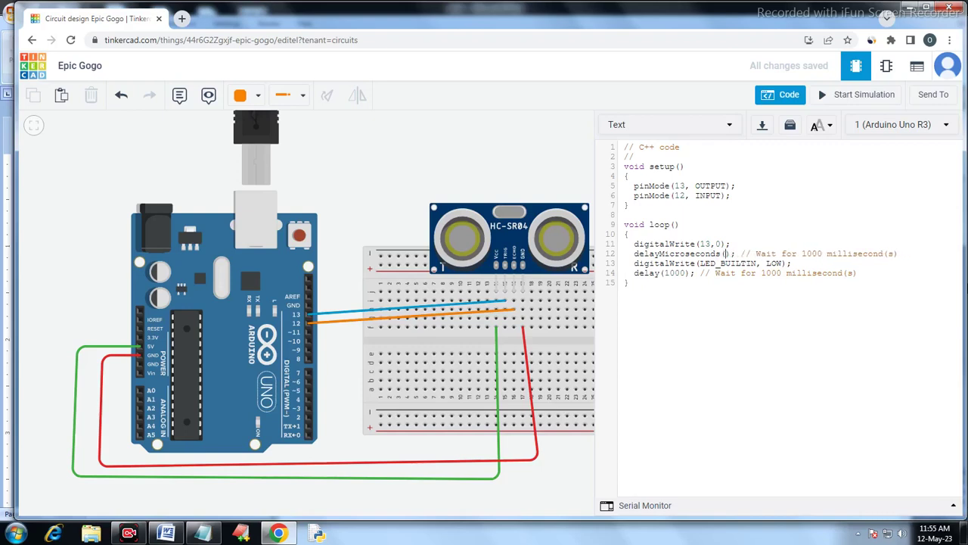
{"action": "type", "text": "2"}
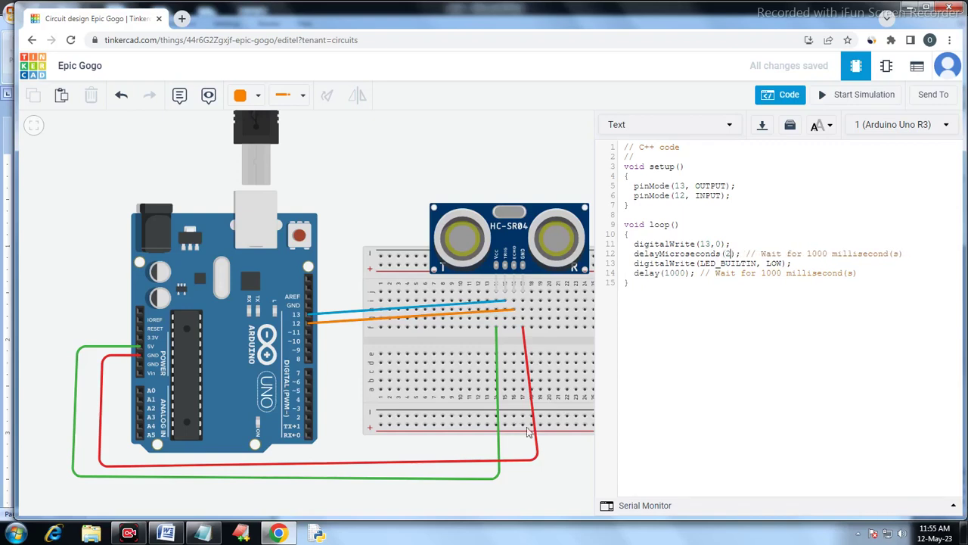
{"action": "left_click_drag", "start_coordinate": [756, 254], "coordinate": [902, 250]}
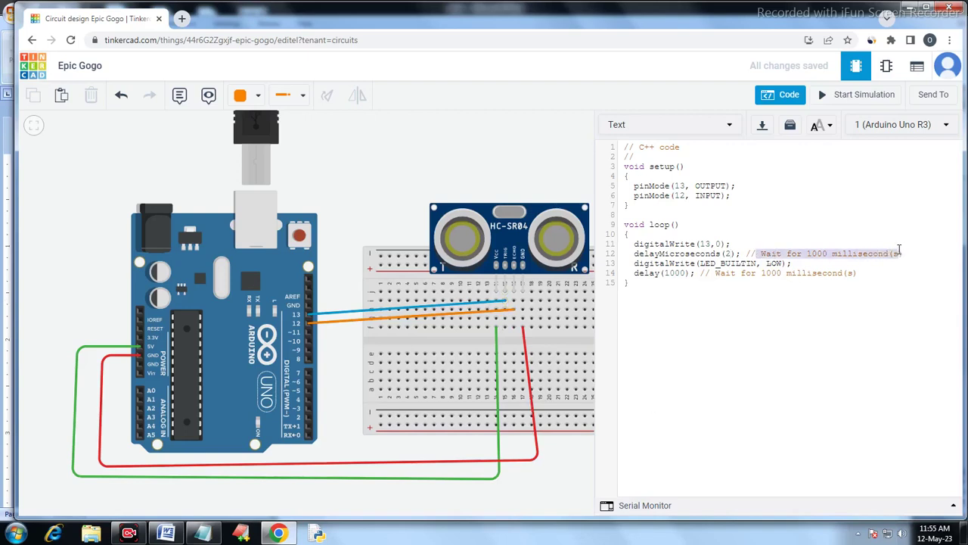
{"action": "key", "text": "BackSpace"}
{"action": "key", "text": "BackSpace"}
{"action": "key", "text": "BackSpace"}
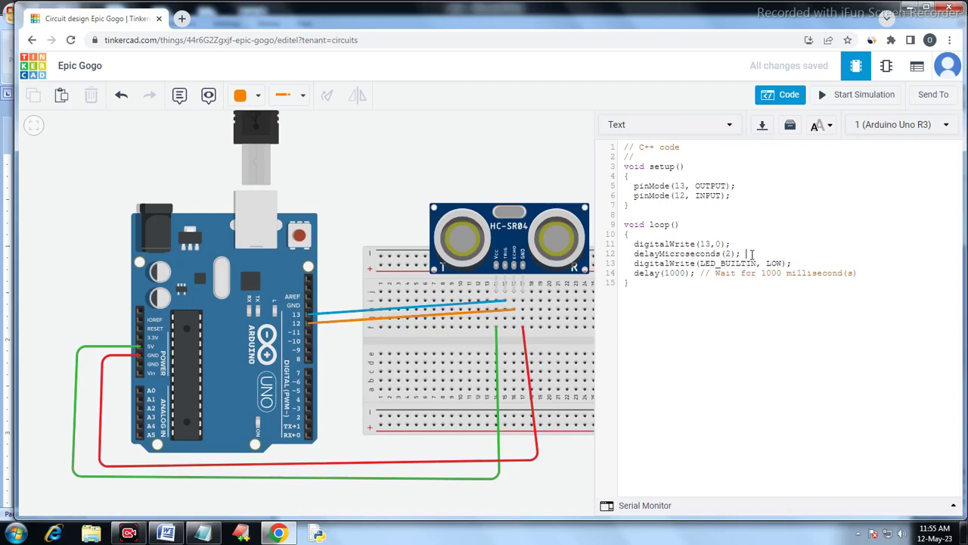
Step: Duplicate the digitalWrite(13,0) and delayMicroseconds(2) lines directly below themselves
{"action": "left_click_drag", "start_coordinate": [742, 253], "coordinate": [626, 244]}
{"action": "key", "text": "ctrl+c"}
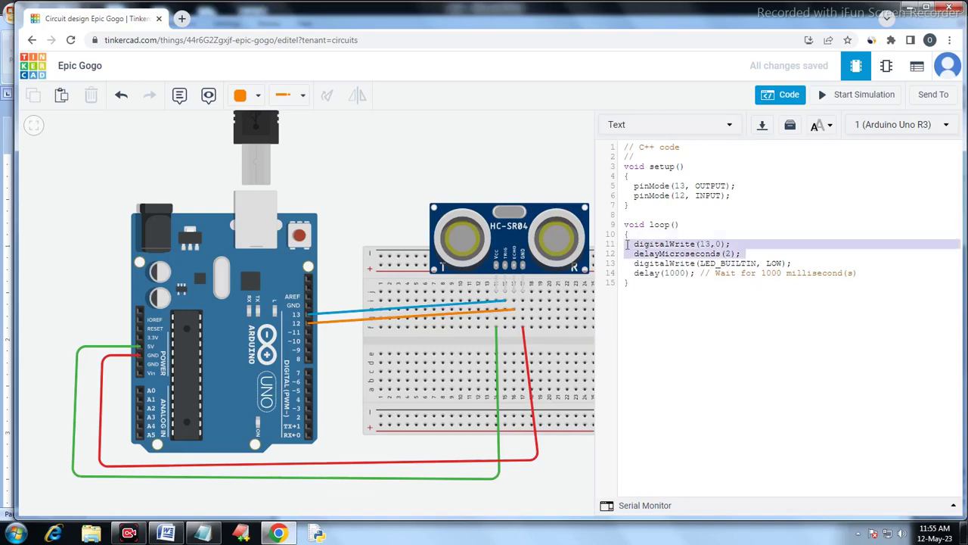
{"action": "left_click", "coordinate": [760, 257]}
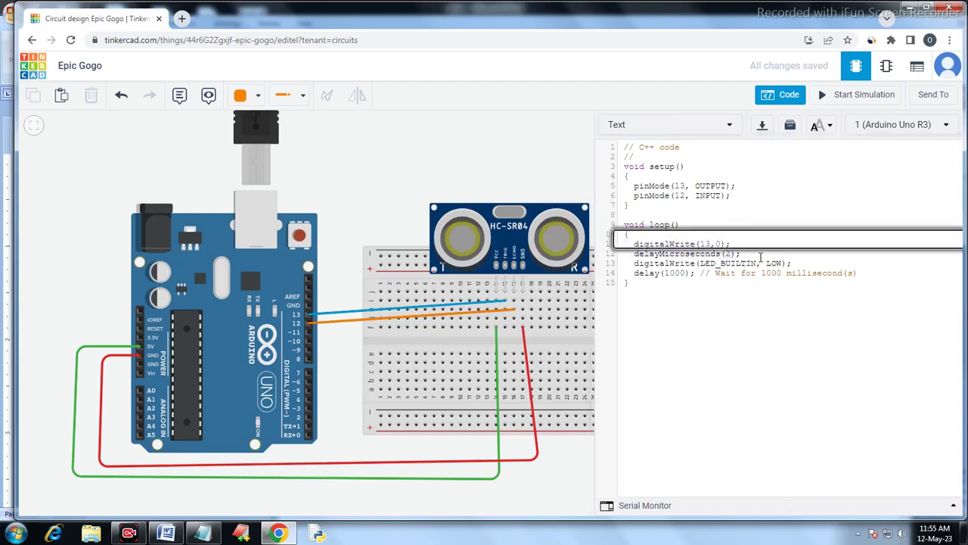
{"action": "key", "text": "Return"}
{"action": "key", "text": "ctrl+v"}
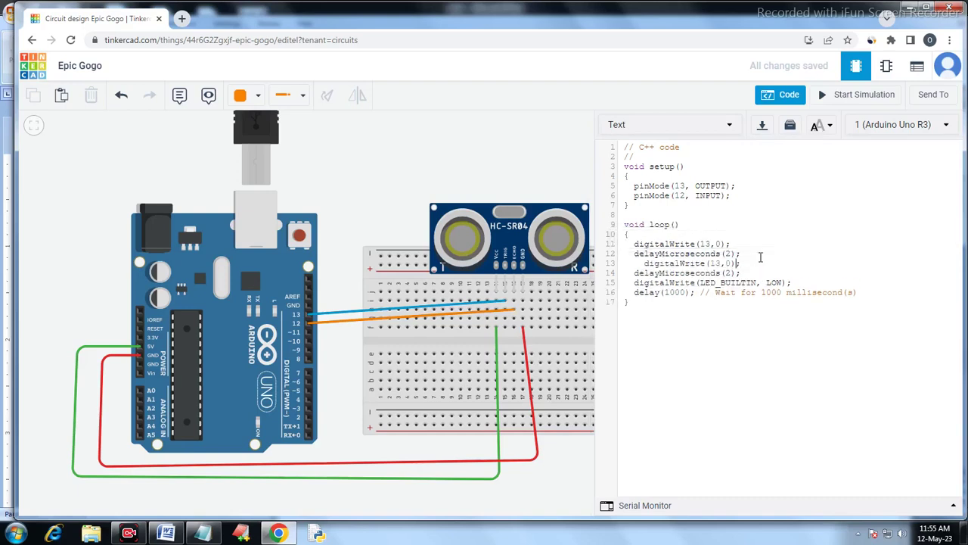
Step: Change the duplicated lines to digitalWrite(13,1) and delayMicroseconds(12)
{"action": "key", "text": "Left"}
{"action": "key", "text": "Left"}
{"action": "key", "text": "Left"}
{"action": "key", "text": "Delete"}
{"action": "type", "text": "1"}
Step: Change the remaining LED_BUILTIN digitalWrite statement to digitalWrite(13,0)
{"action": "left_click", "coordinate": [701, 282]}
{"action": "key", "text": "Delete"}
{"action": "key", "text": "Delete"}
{"action": "key", "text": "Delete"}
{"action": "key", "text": "Delete"}
{"action": "key", "text": "Delete"}
{"action": "key", "text": "Delete"}
{"action": "key", "text": "Delete"}
{"action": "key", "text": "Delete"}
{"action": "key", "text": "Delete"}
{"action": "key", "text": "Delete"}
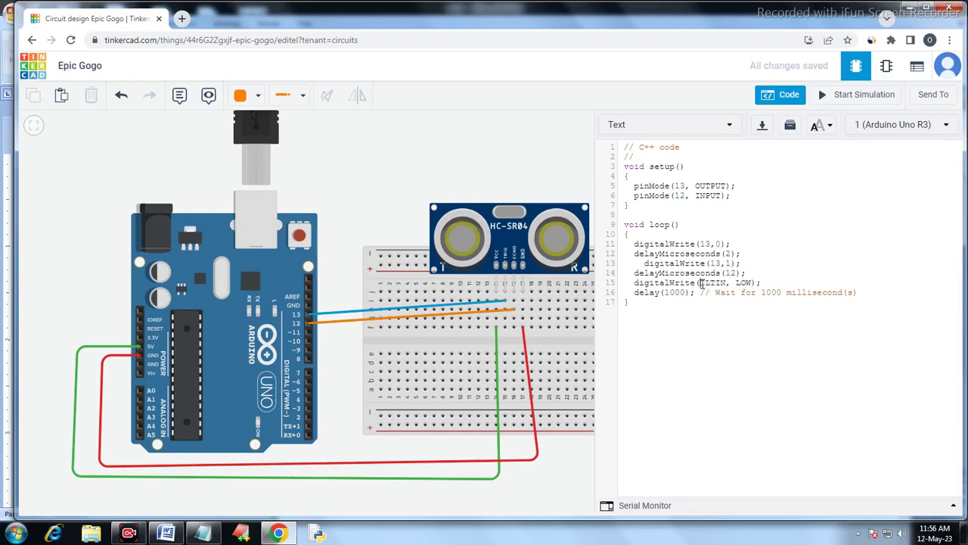
{"action": "key", "text": "Delete"}
{"action": "type", "text": "13"}
{"action": "key", "text": "Right"}
{"action": "key", "text": "Delete"}
{"action": "key", "text": "Delete"}
{"action": "key", "text": "Delete"}
{"action": "key", "text": "Delete"}
{"action": "type", "text": "0"}
Step: Add the line int d=pulseInt(12,1) below the last digitalWrite statement
{"action": "left_click", "coordinate": [747, 283]}
{"action": "key", "text": "Return"}
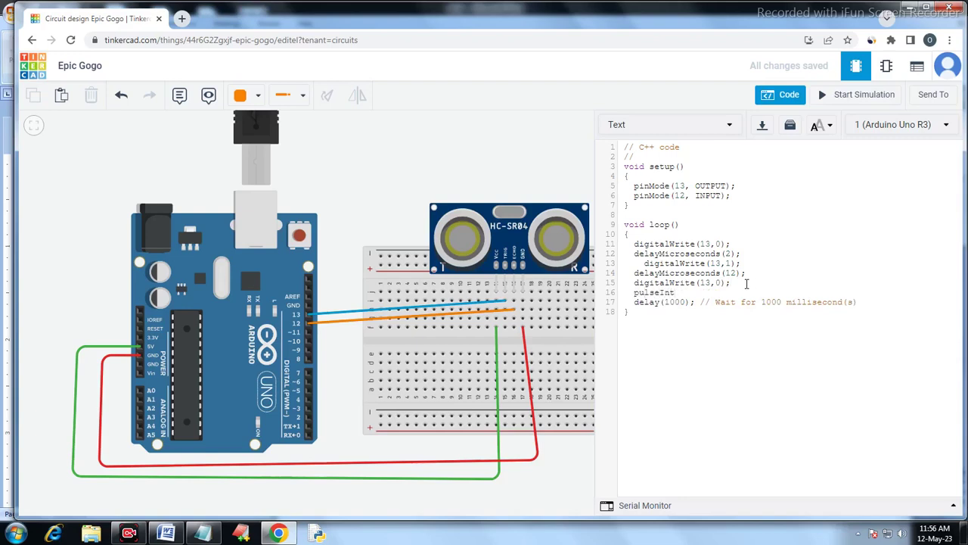
{"action": "type", "text": "12,1"}
{"action": "left_click_drag", "start_coordinate": [695, 293], "coordinate": [706, 295]}
{"action": "left_click", "coordinate": [631, 292]}
{"action": "type", "text": "int d ="}
{"action": "key", "text": "BackSpace"}
Step: Examine the int type, the pulseInt call and the variable d in the new statement on line 16
{"action": "double_click", "coordinate": [631, 292]}
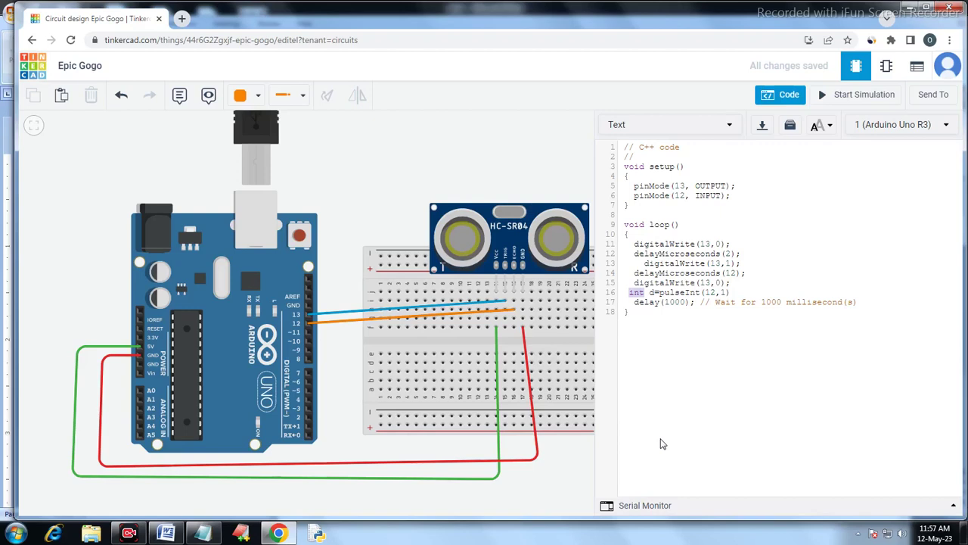
{"action": "double_click", "coordinate": [688, 291]}
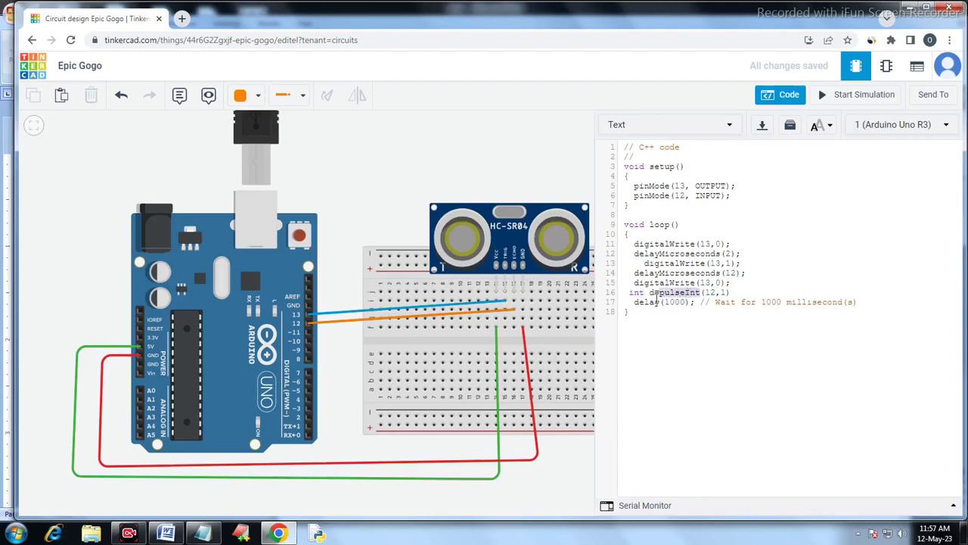
{"action": "left_click", "coordinate": [651, 292]}
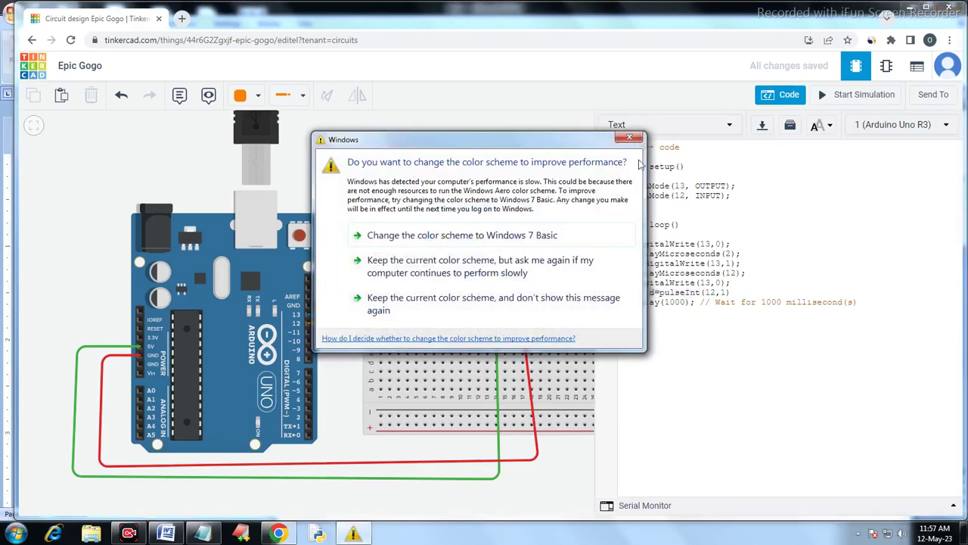
Step: Dismiss the Windows color scheme prompt and set the code editor's font size to Medium
{"action": "left_click", "coordinate": [629, 138]}
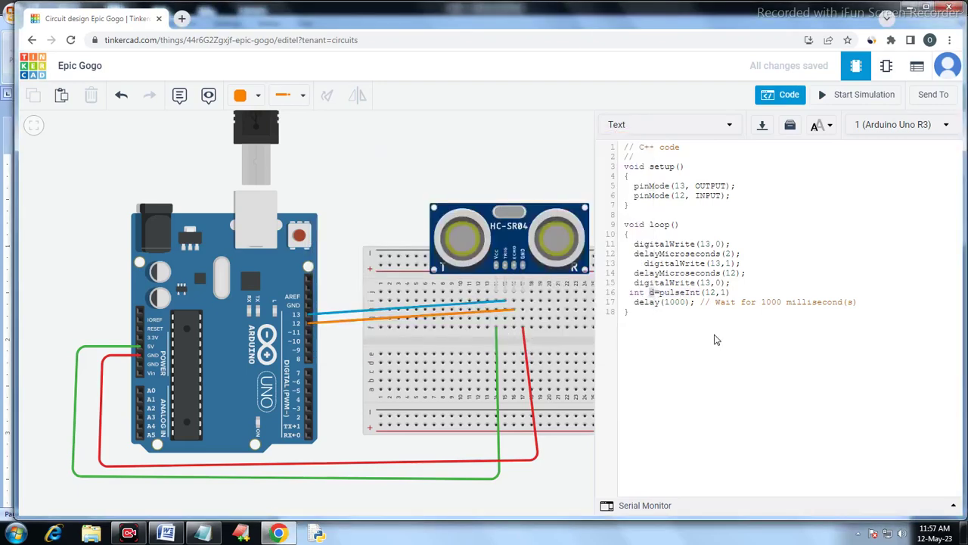
{"action": "mouse_move", "coordinate": [769, 341]}
{"action": "left_mouse_down"}
{"action": "mouse_move", "coordinate": [628, 265]}
{"action": "mouse_move", "coordinate": [602, 141]}
{"action": "left_mouse_up"}
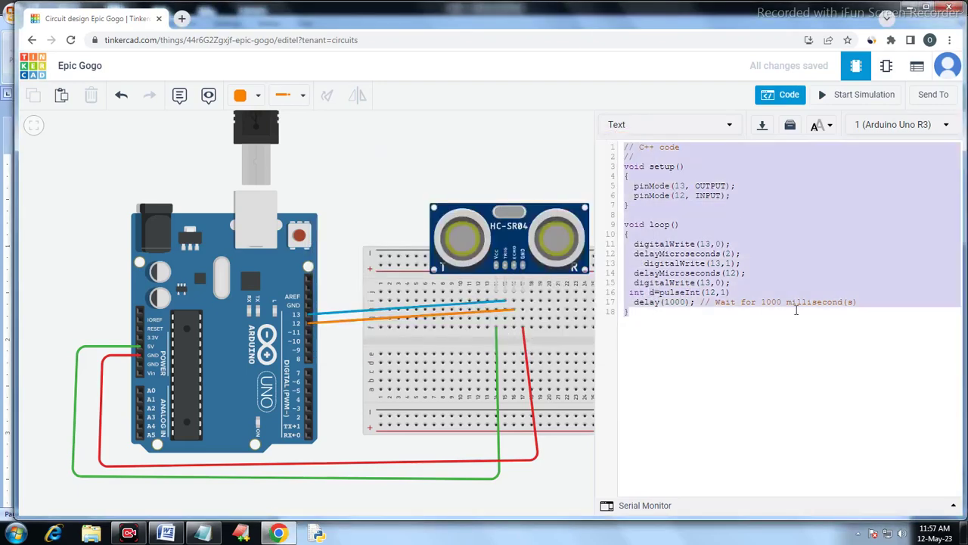
{"action": "left_click", "coordinate": [821, 368]}
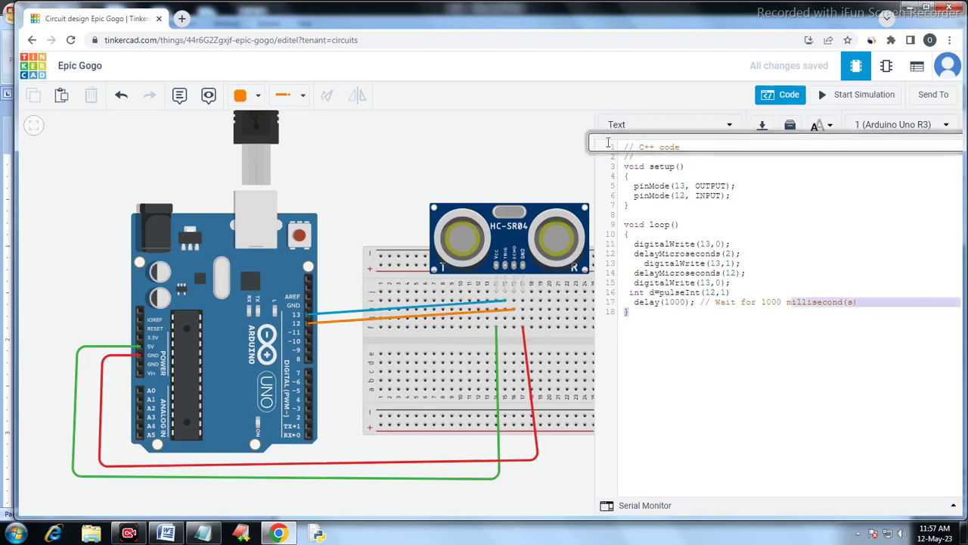
{"action": "key", "text": "ctrl+a"}
{"action": "left_click", "coordinate": [819, 125]}
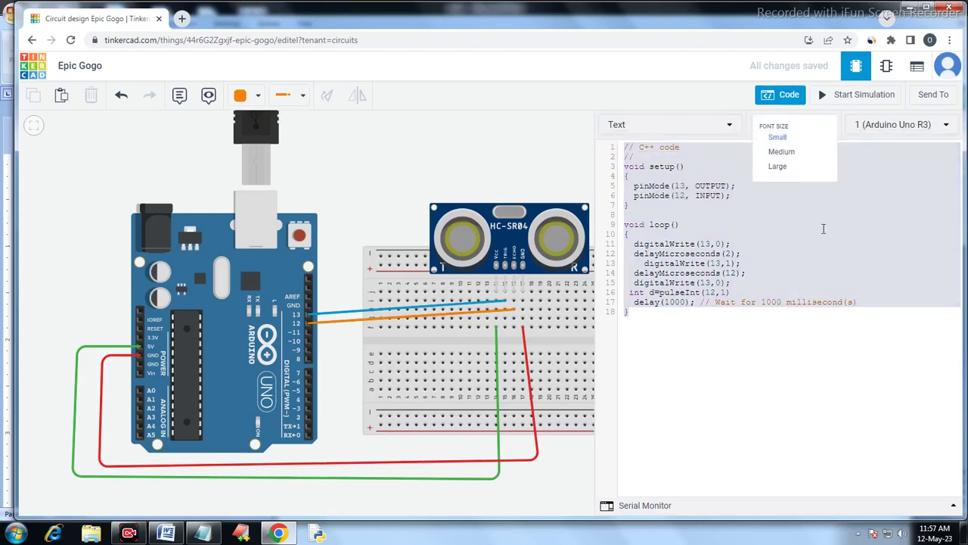
{"action": "left_click", "coordinate": [780, 151]}
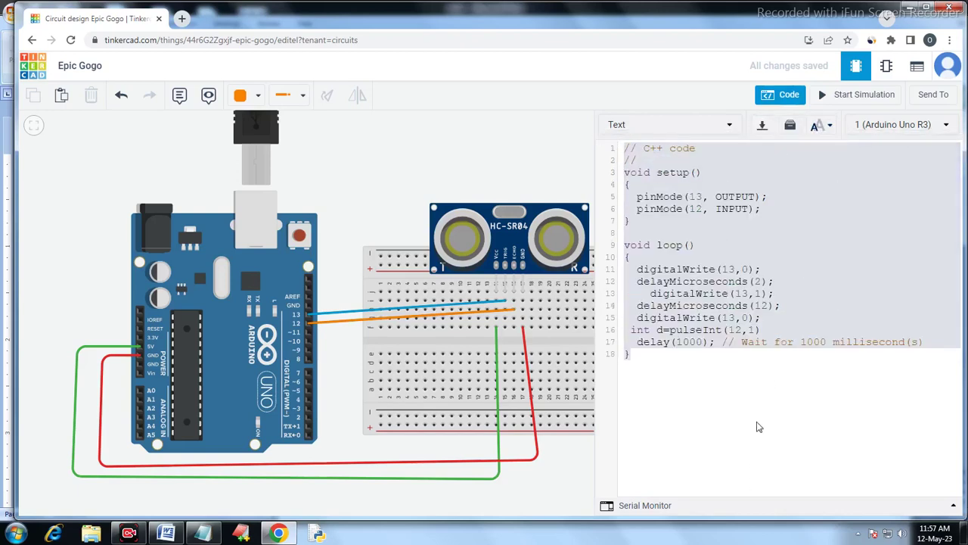
{"action": "left_click", "coordinate": [727, 460]}
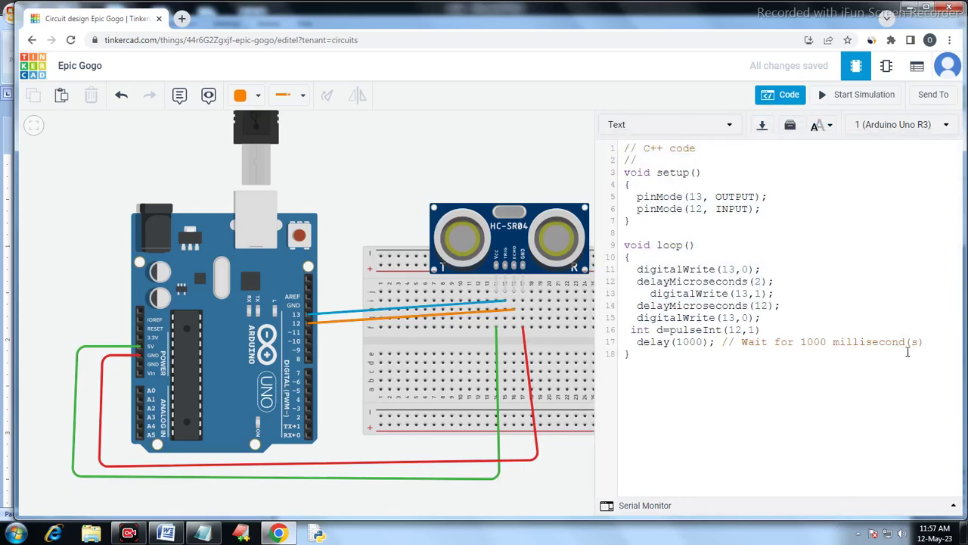
Step: Delete the delay(1000) statement and its comment from line 17 of the loop
{"action": "left_click_drag", "start_coordinate": [921, 342], "coordinate": [733, 342]}
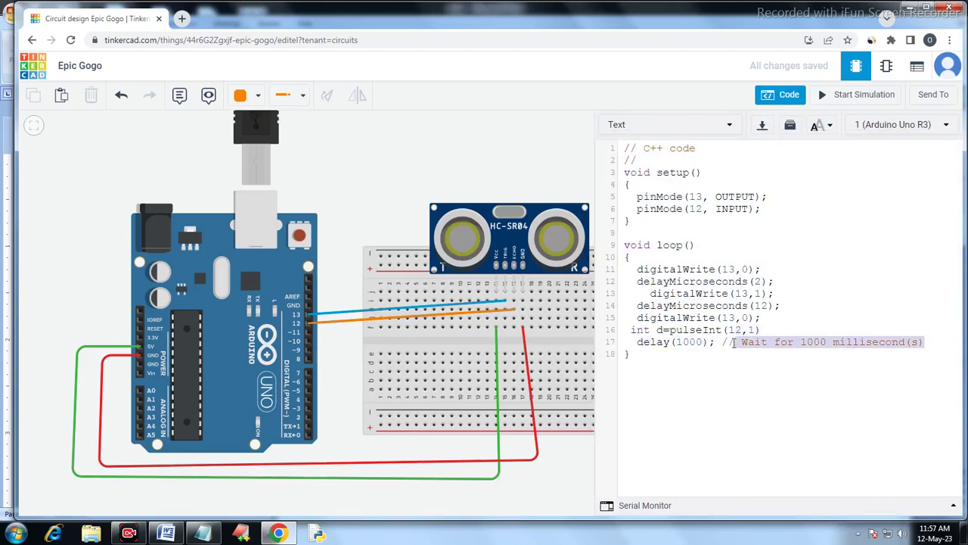
{"action": "key", "text": "BackSpace"}
{"action": "key", "text": "BackSpace"}
{"action": "key", "text": "BackSpace"}
{"action": "key", "text": "BackSpace"}
{"action": "key", "text": "BackSpace"}
{"action": "key", "text": "BackSpace"}
{"action": "key", "text": "BackSpace"}
{"action": "key", "text": "BackSpace"}
{"action": "key", "text": "BackSpace"}
{"action": "key", "text": "BackSpace"}
{"action": "key", "text": "BackSpace"}
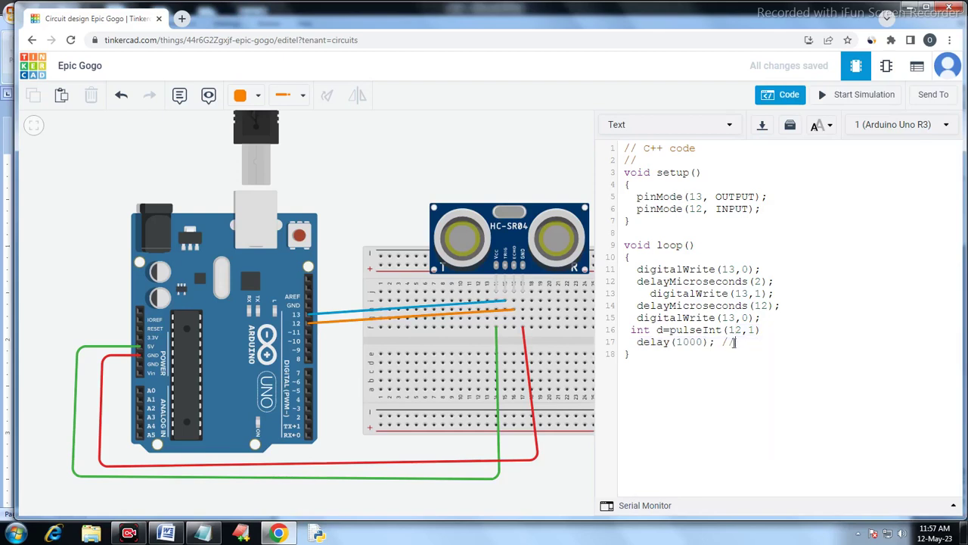
{"action": "key", "text": "BackSpace"}
{"action": "key", "text": "BackSpace"}
{"action": "key", "text": "BackSpace"}
{"action": "key", "text": "BackSpace"}
{"action": "key", "text": "BackSpace"}
Step: Write int dis=d*0.034 on line 17, checking the factor 0.034 in the Notepad note on sound
{"action": "left_click_drag", "start_coordinate": [649, 330], "coordinate": [663, 330]}
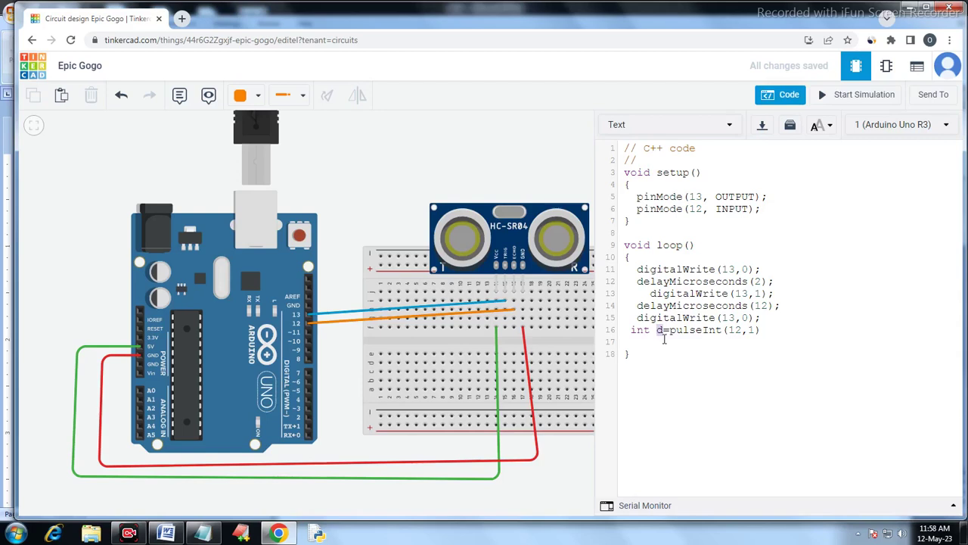
{"action": "left_click", "coordinate": [659, 347]}
{"action": "type", "text": "int dis=du"}
{"action": "left_click", "coordinate": [203, 534]}
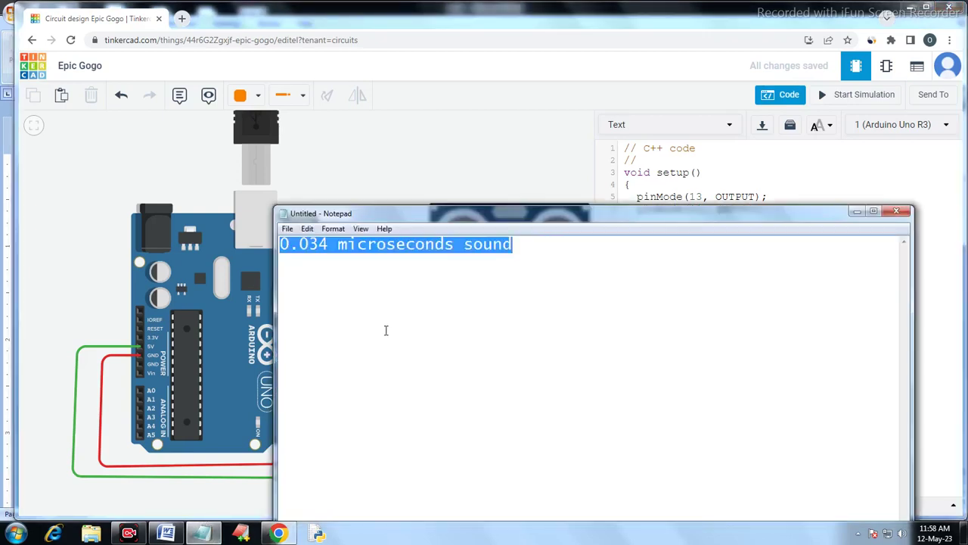
{"action": "left_click", "coordinate": [415, 284]}
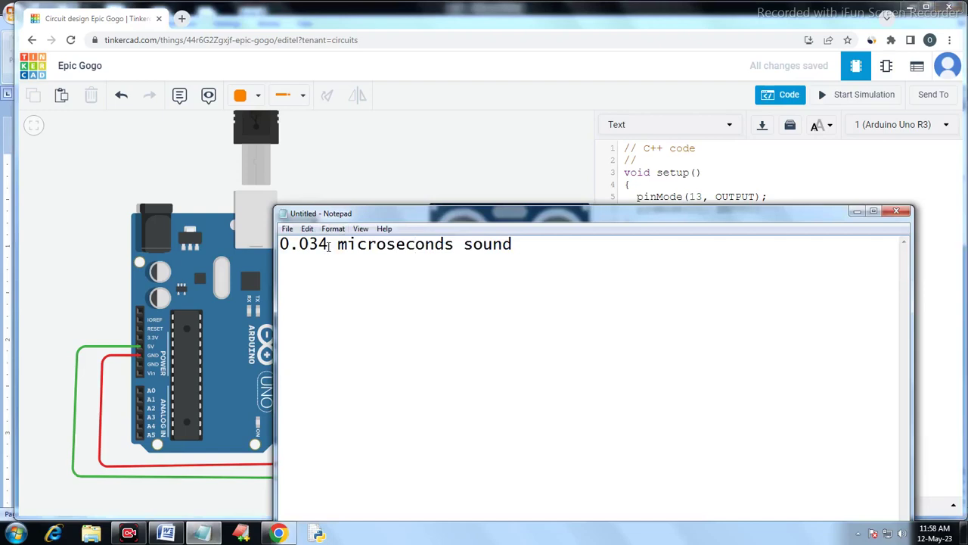
{"action": "left_click_drag", "start_coordinate": [329, 246], "coordinate": [282, 238]}
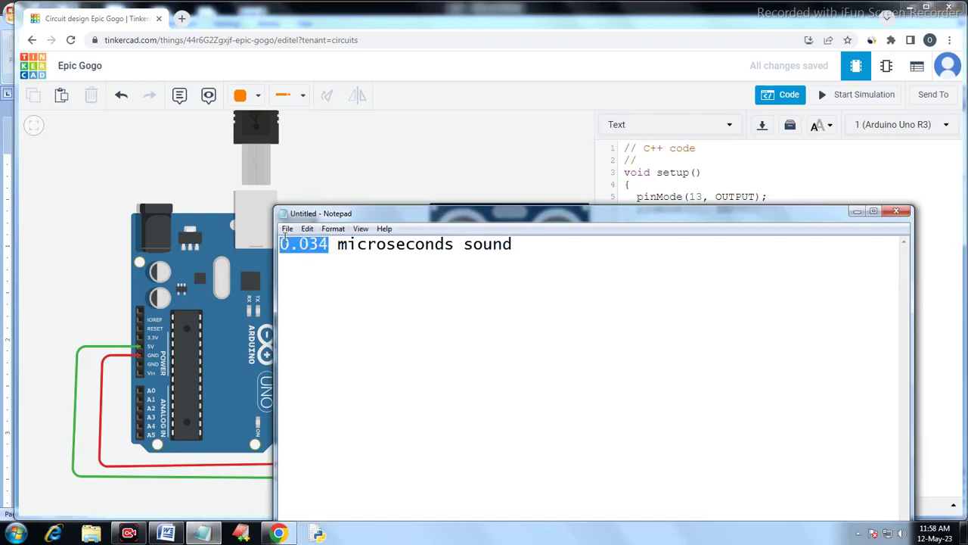
{"action": "left_click", "coordinate": [723, 357]}
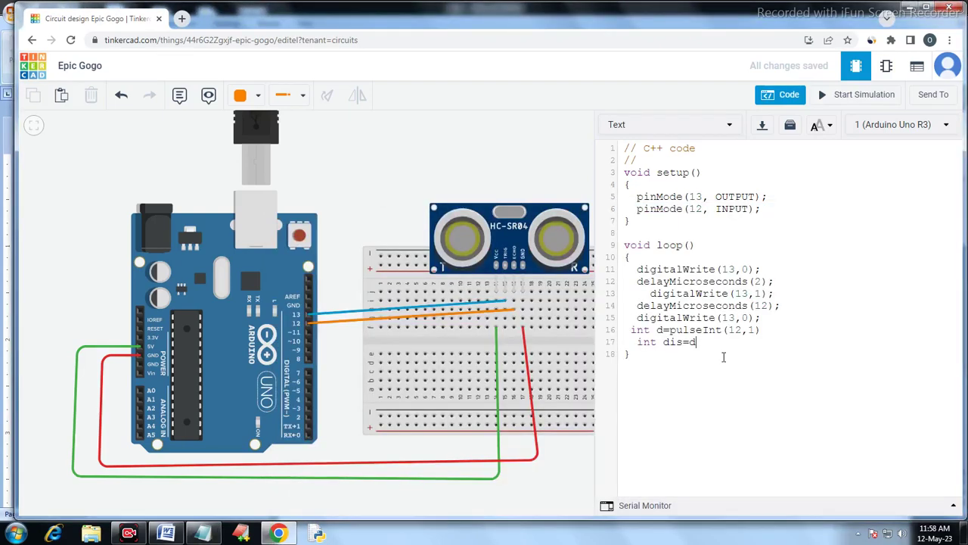
{"action": "type", "text": "0.034"}
Step: Open Paint and draw a black rectangle about 247 × 146 px in the lower middle of the canvas
{"action": "left_click", "coordinate": [17, 533]}
{"action": "left_click", "coordinate": [70, 225]}
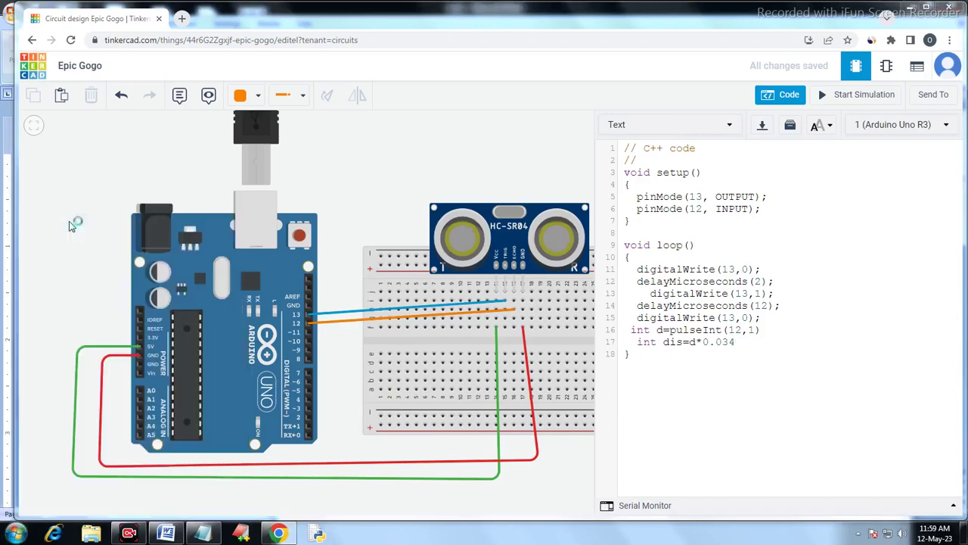
{"action": "left_click", "coordinate": [316, 185]}
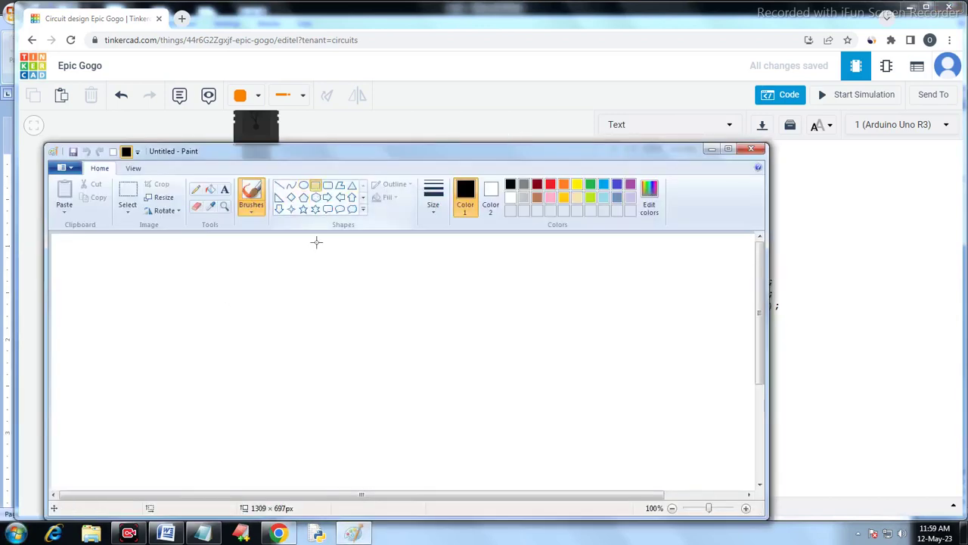
{"action": "left_click_drag", "start_coordinate": [285, 367], "coordinate": [435, 455]}
{"action": "left_click", "coordinate": [303, 184]}
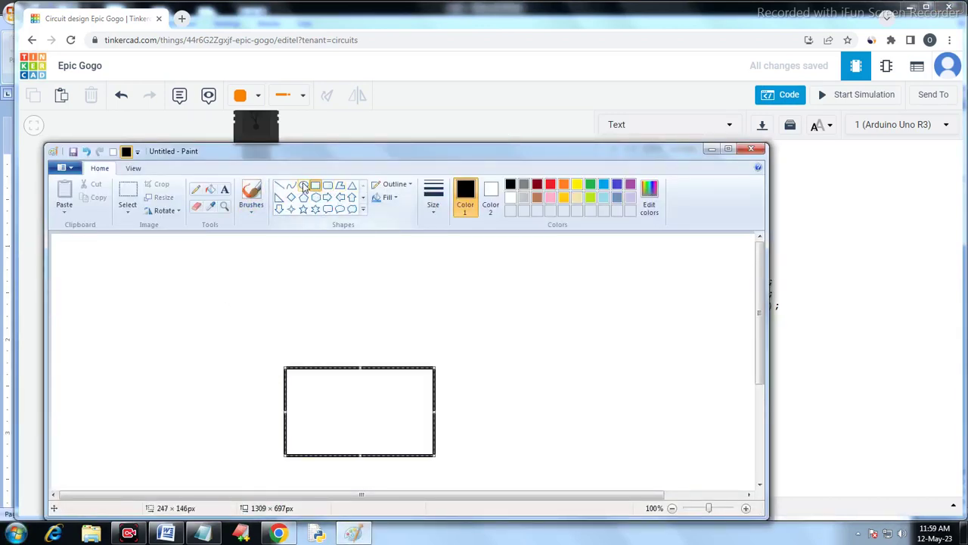
{"action": "left_click_drag", "start_coordinate": [349, 247], "coordinate": [392, 287]}
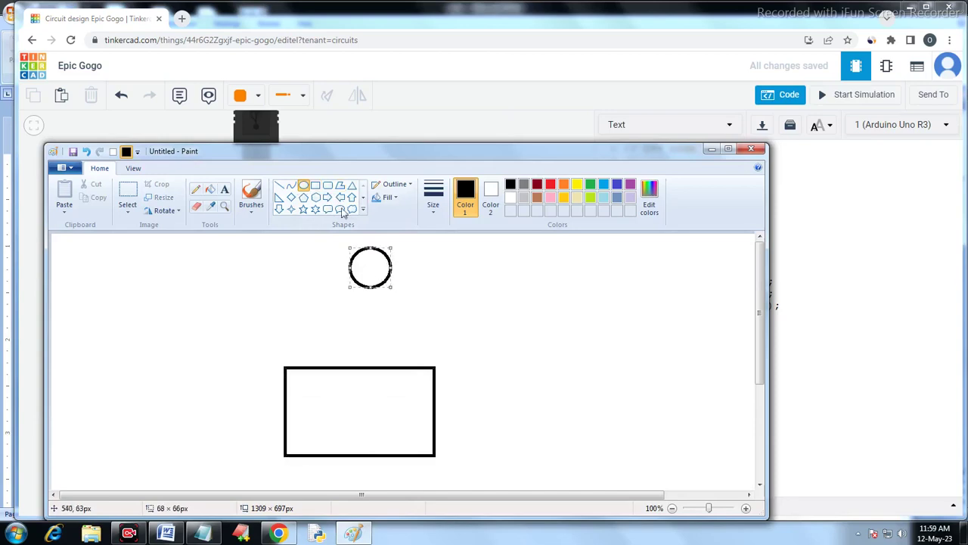
{"action": "key", "text": "ctrl+z"}
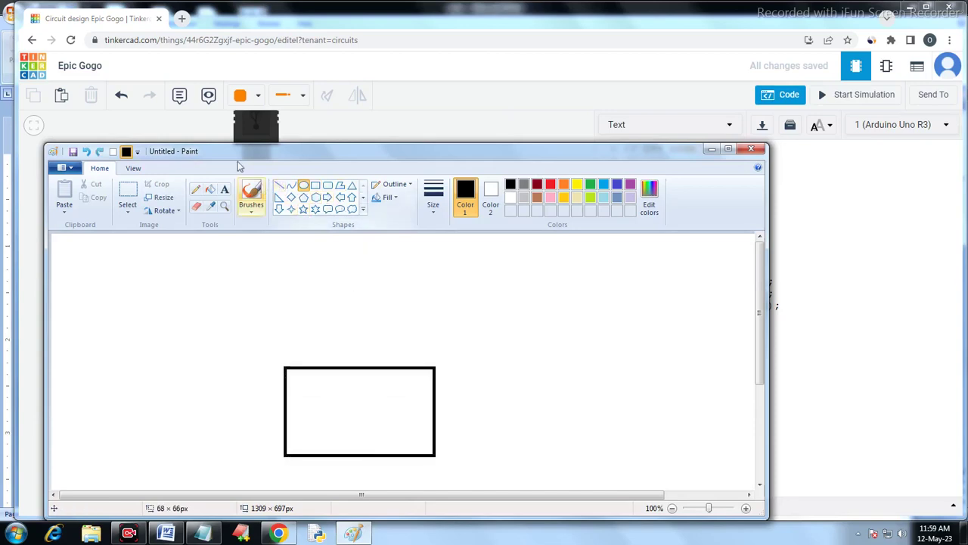
Step: Draw a rectangle about 53 × 40 px above the large one and two equal circles about 60 px wide side by side inside the large one
{"action": "left_click", "coordinate": [316, 184]}
{"action": "left_click_drag", "start_coordinate": [346, 240], "coordinate": [379, 264]}
{"action": "left_click", "coordinate": [303, 184]}
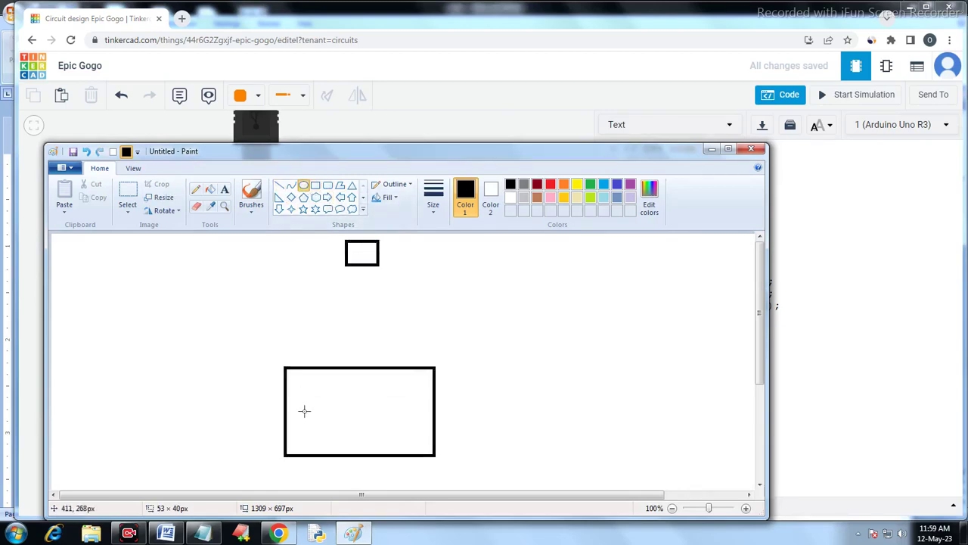
{"action": "left_click_drag", "start_coordinate": [300, 397], "coordinate": [337, 437]}
{"action": "left_click_drag", "start_coordinate": [380, 396], "coordinate": [417, 432]}
Step: Draw two slanted straight lines connecting the sides of the small rectangle to the upper edge of the large rectangle
{"action": "left_click", "coordinate": [281, 186]}
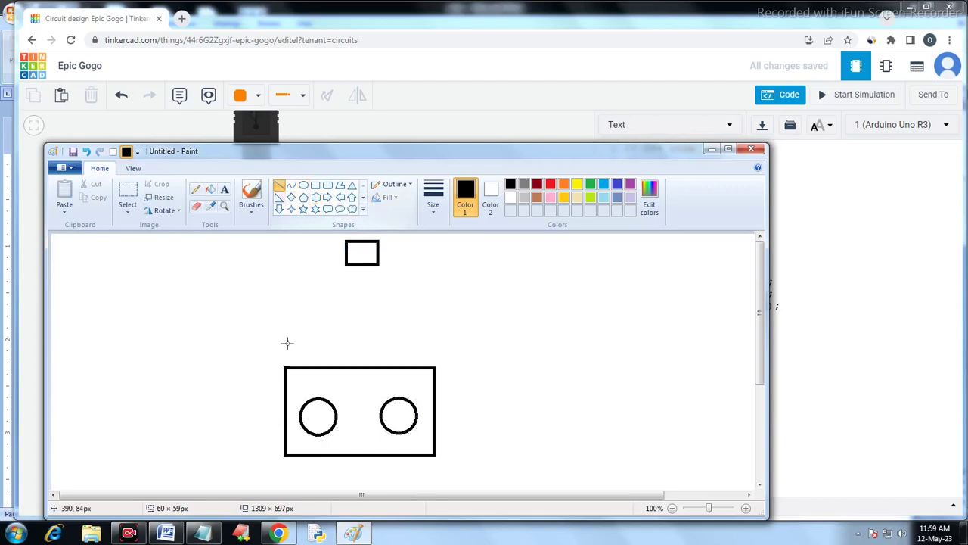
{"action": "mouse_move", "coordinate": [301, 371]}
{"action": "left_mouse_down"}
{"action": "mouse_move", "coordinate": [352, 249]}
{"action": "mouse_move", "coordinate": [326, 287]}
{"action": "mouse_move", "coordinate": [345, 251]}
{"action": "left_mouse_up"}
{"action": "left_click_drag", "start_coordinate": [300, 370], "coordinate": [295, 365]}
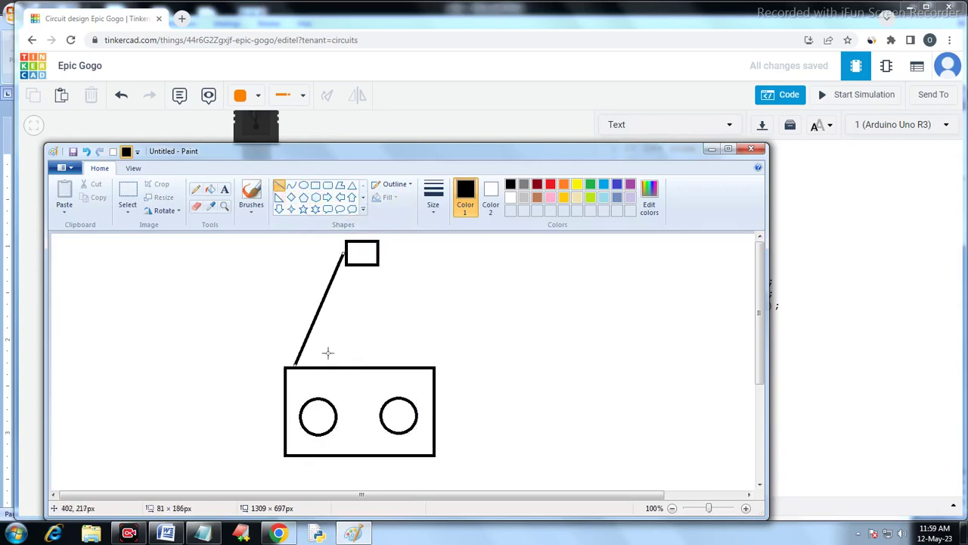
{"action": "left_click_drag", "start_coordinate": [376, 255], "coordinate": [420, 372]}
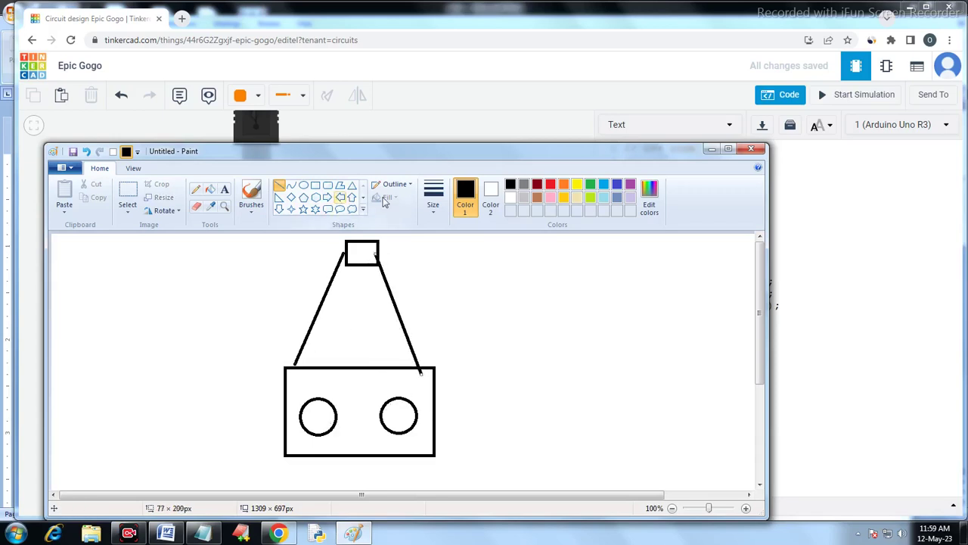
Step: Sketch curved signal paths between the first circle, the small rectangle and the large rectangle's corner with a red pencil at the thickest size
{"action": "left_click", "coordinate": [431, 209]}
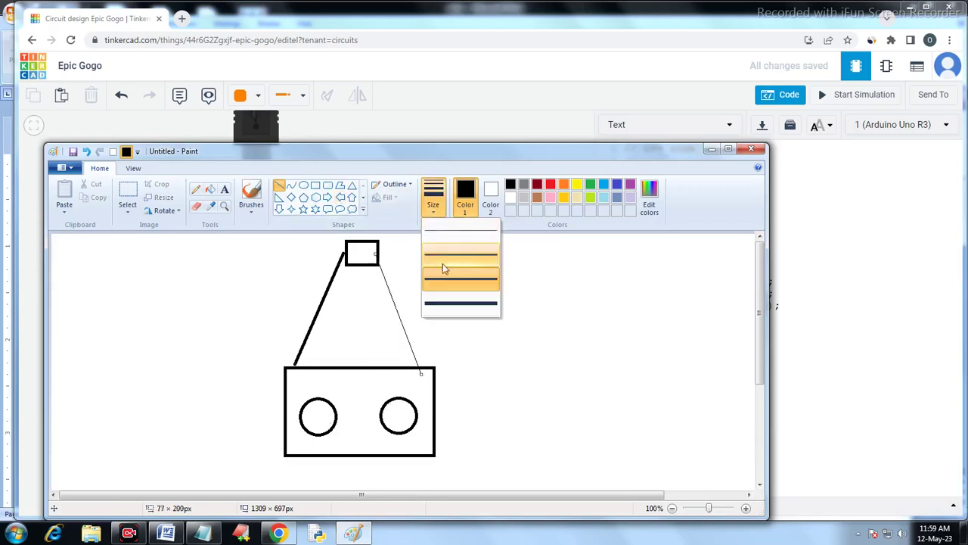
{"action": "left_click", "coordinate": [198, 190]}
{"action": "left_click", "coordinate": [443, 215]}
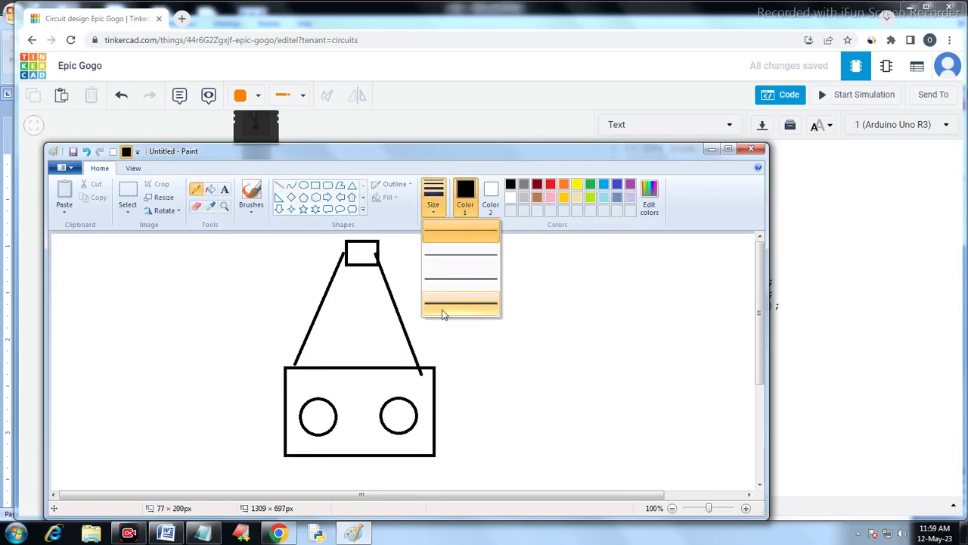
{"action": "left_click", "coordinate": [446, 306]}
{"action": "left_click", "coordinate": [550, 183]}
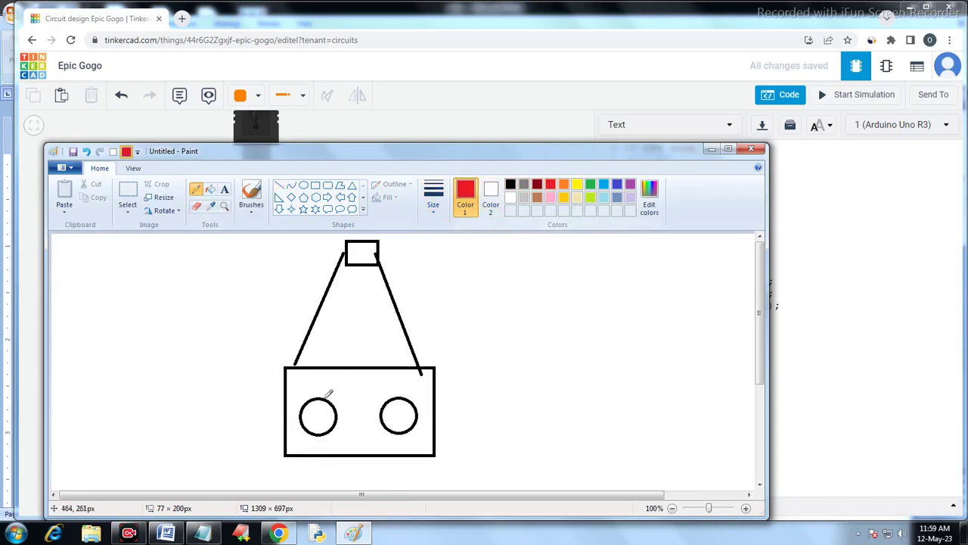
{"action": "mouse_move", "coordinate": [323, 398]}
{"action": "left_mouse_down"}
{"action": "mouse_move", "coordinate": [318, 276]}
{"action": "mouse_move", "coordinate": [337, 253]}
{"action": "left_mouse_up"}
{"action": "left_click", "coordinate": [299, 387]}
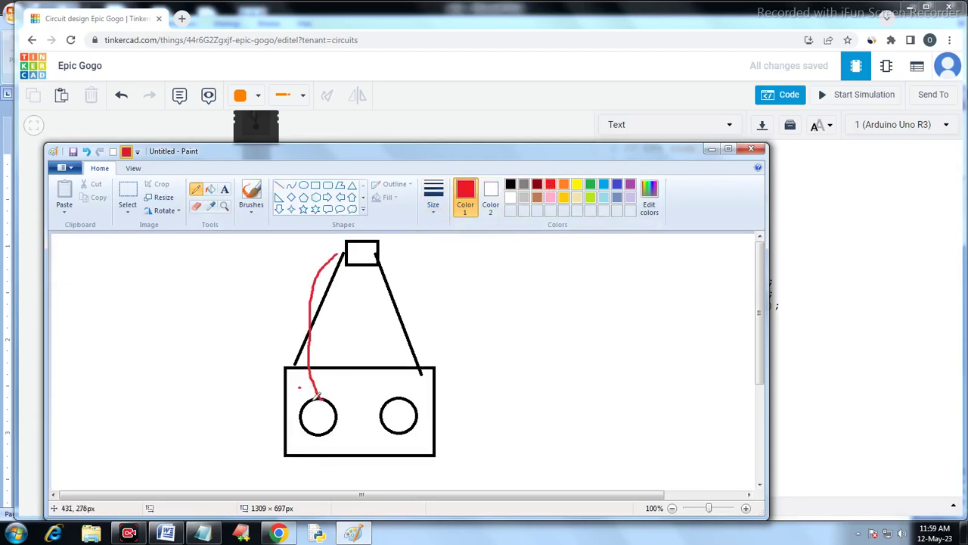
{"action": "mouse_move", "coordinate": [322, 399]}
{"action": "left_mouse_down"}
{"action": "mouse_move", "coordinate": [303, 313]}
{"action": "mouse_move", "coordinate": [339, 254]}
{"action": "mouse_move", "coordinate": [430, 269]}
{"action": "mouse_move", "coordinate": [450, 315]}
{"action": "mouse_move", "coordinate": [431, 371]}
{"action": "left_mouse_up"}
{"action": "mouse_move", "coordinate": [382, 257]}
{"action": "left_mouse_down"}
{"action": "mouse_move", "coordinate": [428, 278]}
{"action": "mouse_move", "coordinate": [428, 366]}
{"action": "left_mouse_up"}
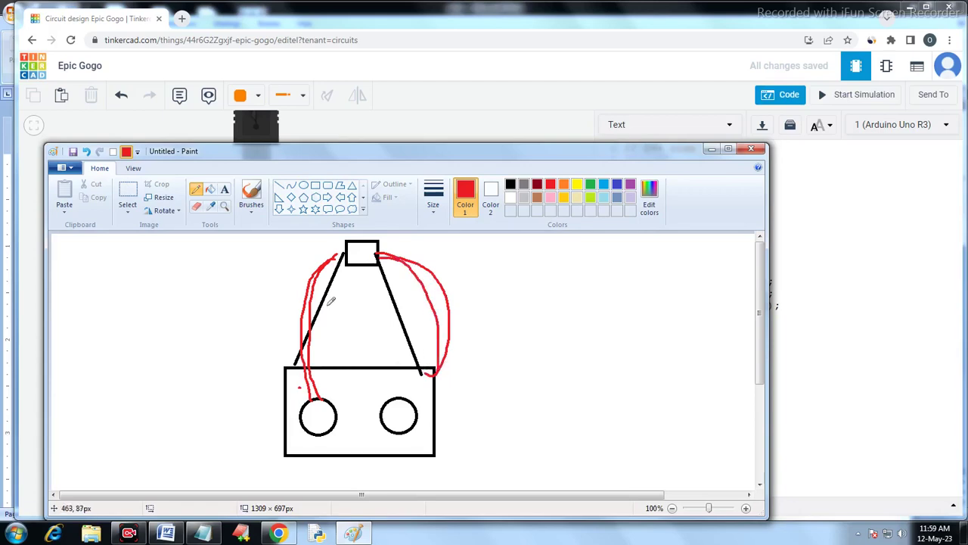
Step: Handwrite a red letter d beside the diagram and scribble red strokes along both slanted lines
{"action": "mouse_move", "coordinate": [524, 327]}
{"action": "left_mouse_down"}
{"action": "mouse_move", "coordinate": [532, 319]}
{"action": "mouse_move", "coordinate": [543, 335]}
{"action": "left_mouse_up"}
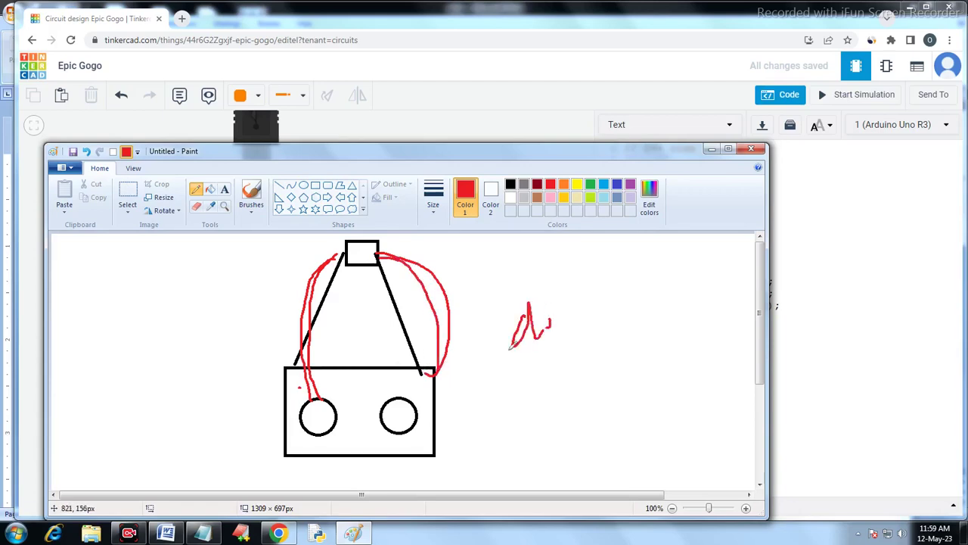
{"action": "mouse_move", "coordinate": [334, 263]}
{"action": "left_mouse_down"}
{"action": "mouse_move", "coordinate": [305, 344]}
{"action": "mouse_move", "coordinate": [315, 335]}
{"action": "left_mouse_up"}
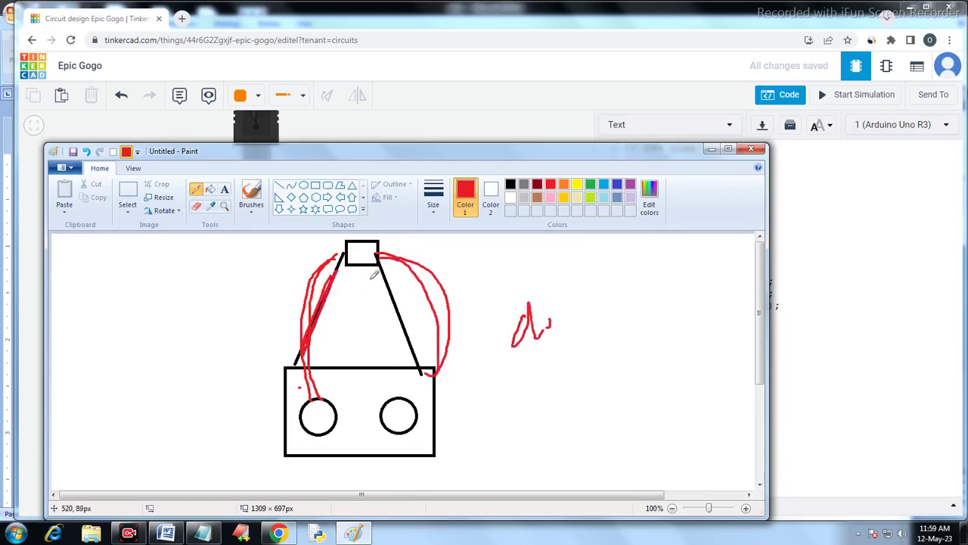
{"action": "mouse_move", "coordinate": [382, 261]}
{"action": "left_mouse_down"}
{"action": "mouse_move", "coordinate": [409, 313]}
{"action": "mouse_move", "coordinate": [408, 351]}
{"action": "mouse_move", "coordinate": [400, 263]}
{"action": "mouse_move", "coordinate": [416, 302]}
{"action": "left_mouse_up"}
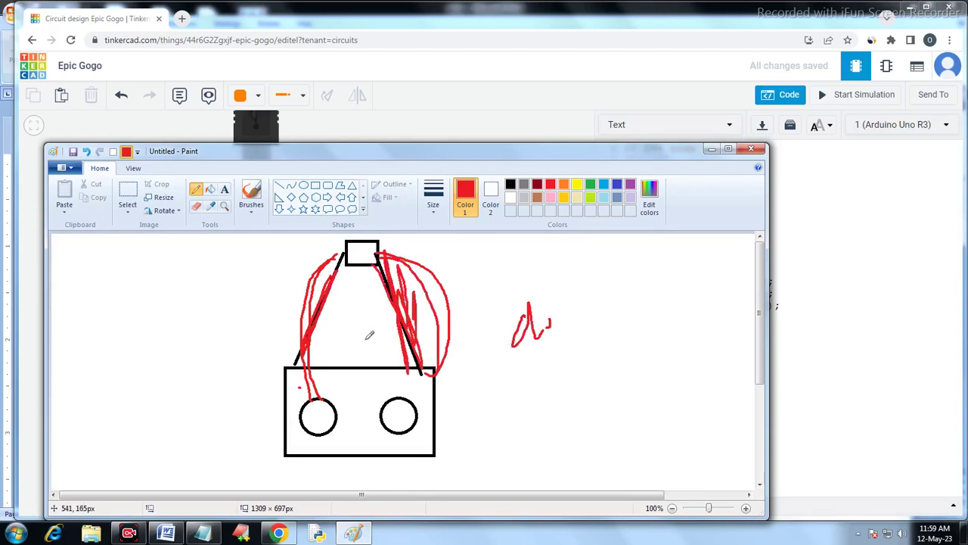
{"action": "left_click_drag", "start_coordinate": [344, 268], "coordinate": [312, 348]}
{"action": "left_click_drag", "start_coordinate": [344, 290], "coordinate": [318, 359]}
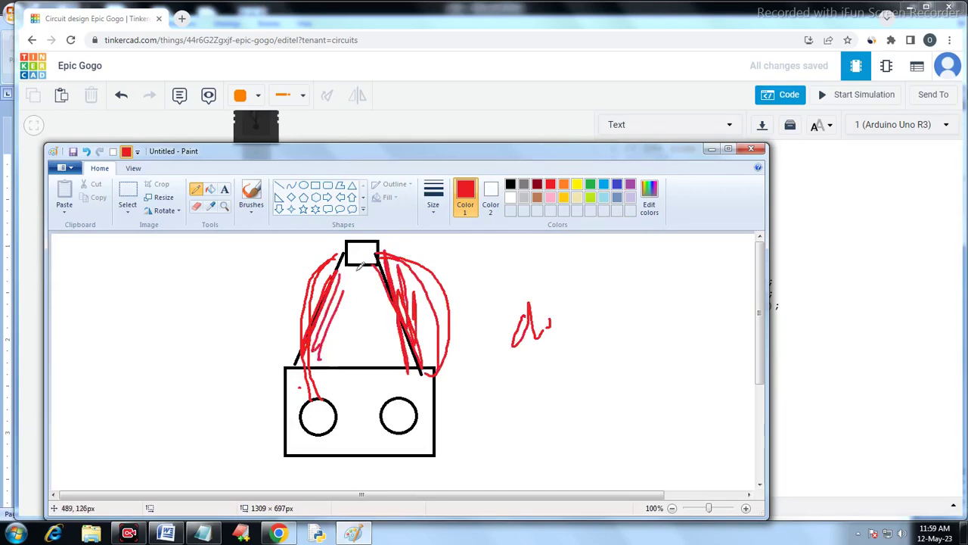
Step: Draw a long red line beside the diagram, label its ends A and B, and trace strokes back and forth between them
{"action": "left_click_drag", "start_coordinate": [75, 335], "coordinate": [327, 321]}
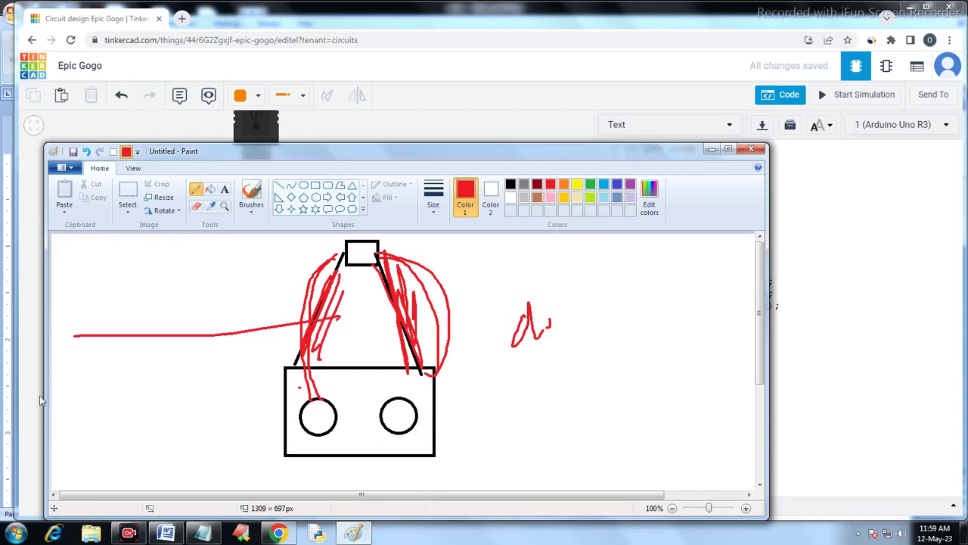
{"action": "mouse_move", "coordinate": [77, 348]}
{"action": "left_mouse_down"}
{"action": "mouse_move", "coordinate": [80, 371]}
{"action": "mouse_move", "coordinate": [89, 360]}
{"action": "left_mouse_up"}
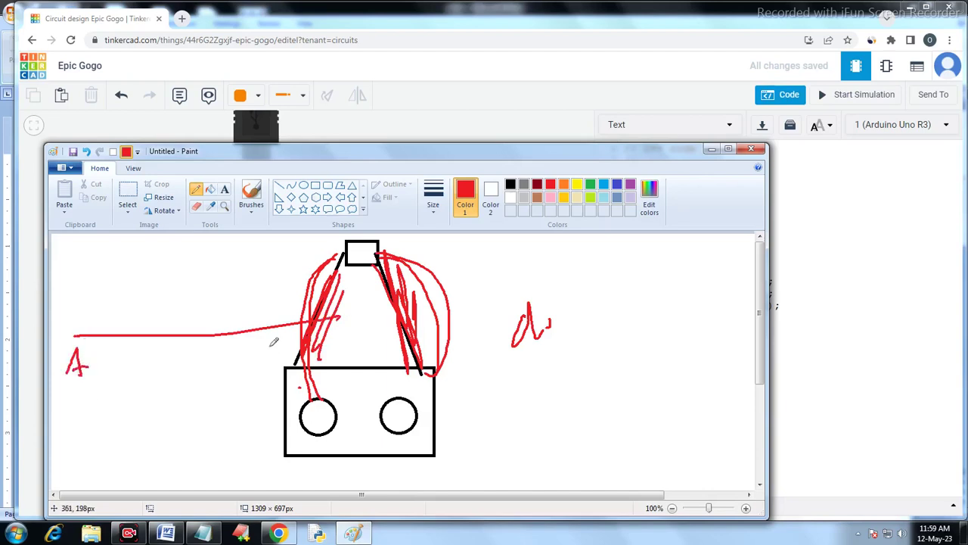
{"action": "left_click_drag", "start_coordinate": [273, 338], "coordinate": [264, 366]}
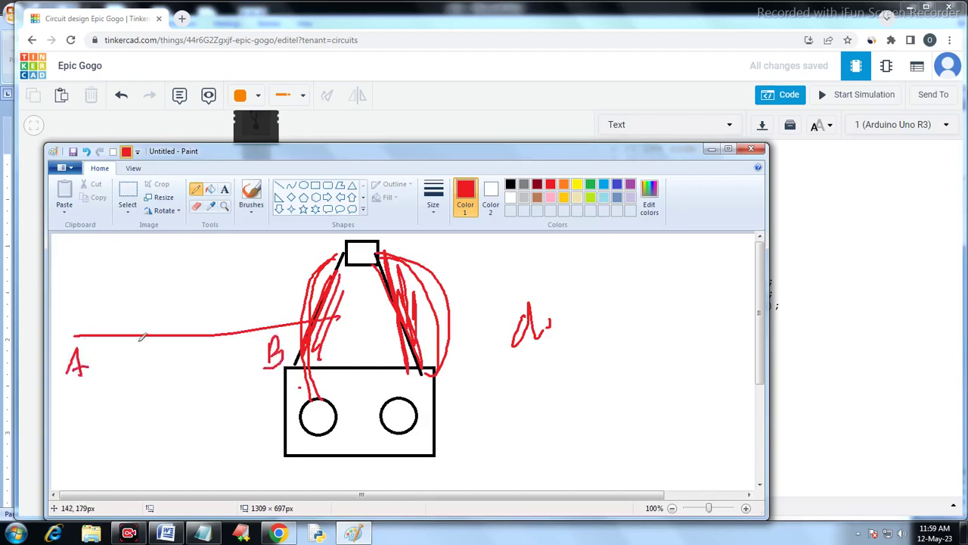
{"action": "left_click_drag", "start_coordinate": [82, 328], "coordinate": [298, 322]}
{"action": "mouse_move", "coordinate": [172, 359]}
{"action": "left_mouse_down"}
{"action": "mouse_move", "coordinate": [97, 344]}
{"action": "mouse_move", "coordinate": [227, 391]}
{"action": "left_mouse_up"}
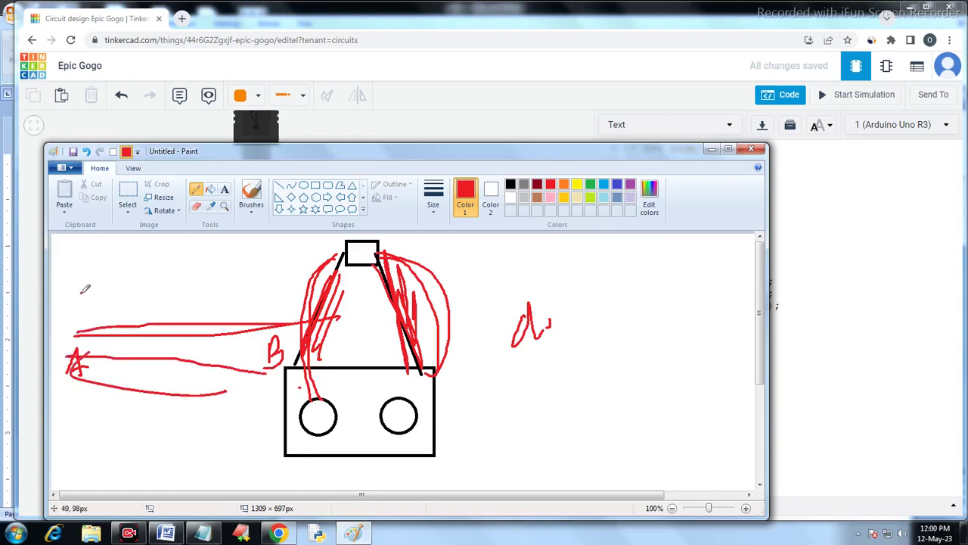
Step: Draw red arrows beside the diagram for the outgoing and returning signal, and handwrite two underlined-style 2s, circling the lower one
{"action": "mouse_move", "coordinate": [80, 292]}
{"action": "left_mouse_down"}
{"action": "mouse_move", "coordinate": [244, 269]}
{"action": "mouse_move", "coordinate": [254, 275]}
{"action": "mouse_move", "coordinate": [248, 290]}
{"action": "left_mouse_up"}
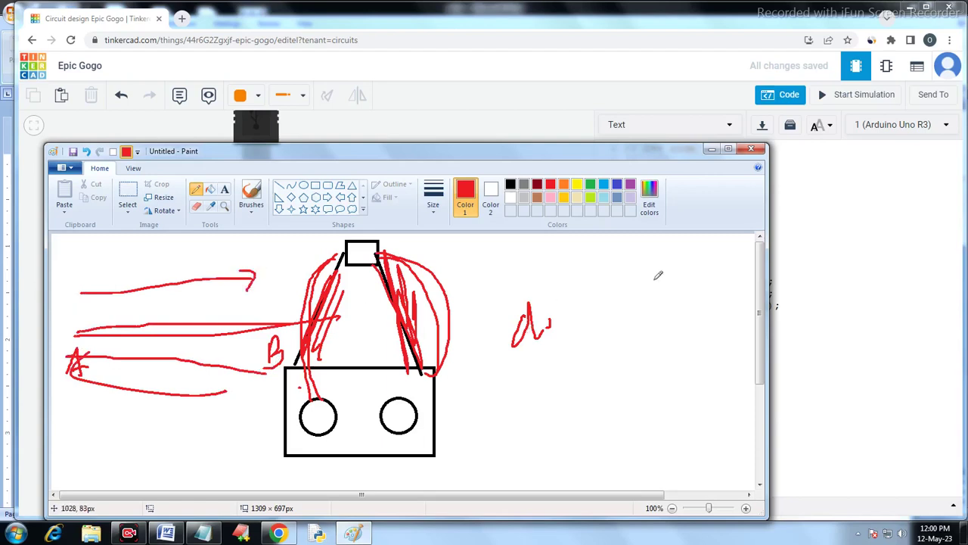
{"action": "left_click_drag", "start_coordinate": [608, 305], "coordinate": [655, 296]}
{"action": "mouse_move", "coordinate": [634, 337]}
{"action": "left_mouse_down"}
{"action": "mouse_move", "coordinate": [608, 320]}
{"action": "mouse_move", "coordinate": [602, 350]}
{"action": "mouse_move", "coordinate": [655, 372]}
{"action": "left_mouse_up"}
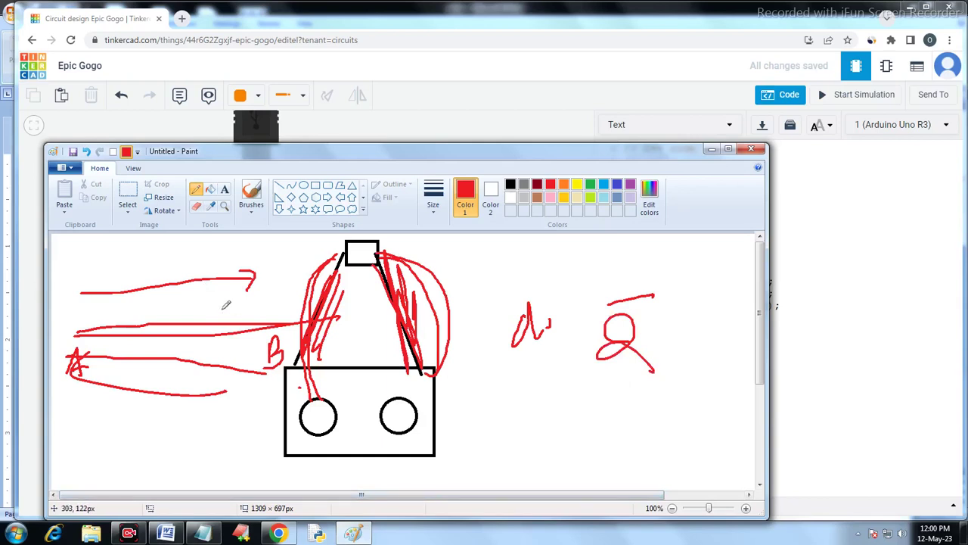
{"action": "mouse_move", "coordinate": [87, 433]}
{"action": "left_mouse_down"}
{"action": "mouse_move", "coordinate": [271, 418]}
{"action": "mouse_move", "coordinate": [260, 442]}
{"action": "mouse_move", "coordinate": [121, 457]}
{"action": "mouse_move", "coordinate": [192, 470]}
{"action": "left_mouse_up"}
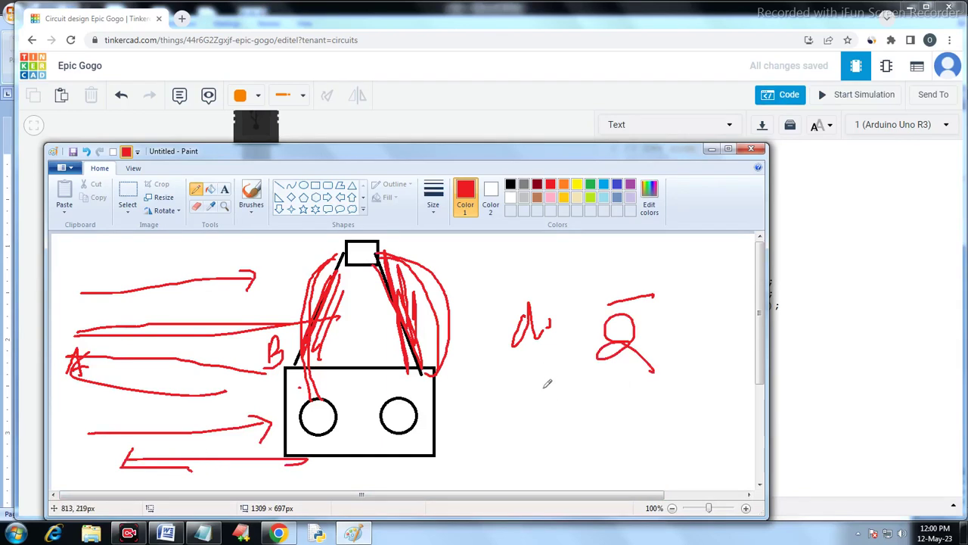
{"action": "mouse_move", "coordinate": [481, 396]}
{"action": "left_mouse_down"}
{"action": "mouse_move", "coordinate": [540, 383]}
{"action": "mouse_move", "coordinate": [484, 421]}
{"action": "mouse_move", "coordinate": [546, 434]}
{"action": "mouse_move", "coordinate": [599, 385]}
{"action": "mouse_move", "coordinate": [558, 453]}
{"action": "left_mouse_up"}
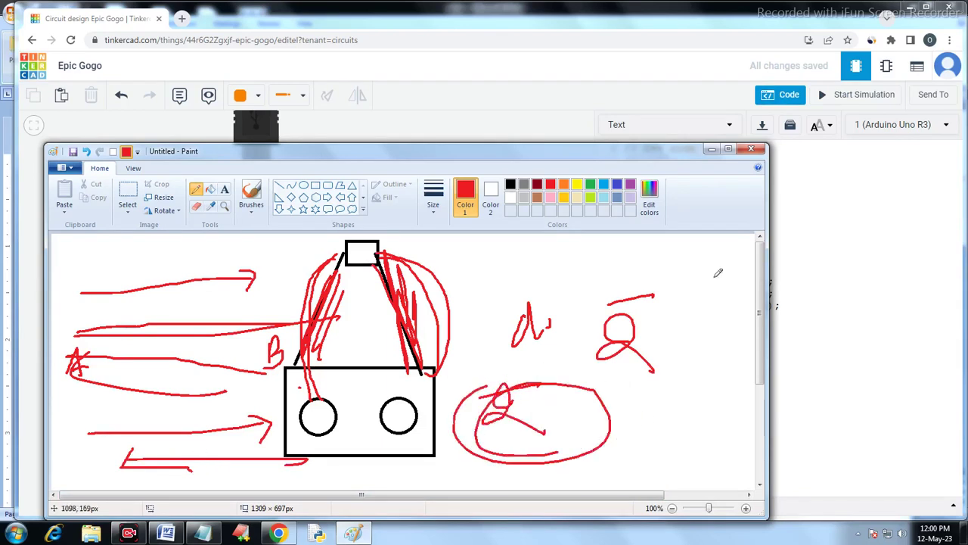
Step: Close the sketch without saving and add Serial.println(dis); as the last line of loop() in the Tinkercad code
{"action": "left_click", "coordinate": [751, 148]}
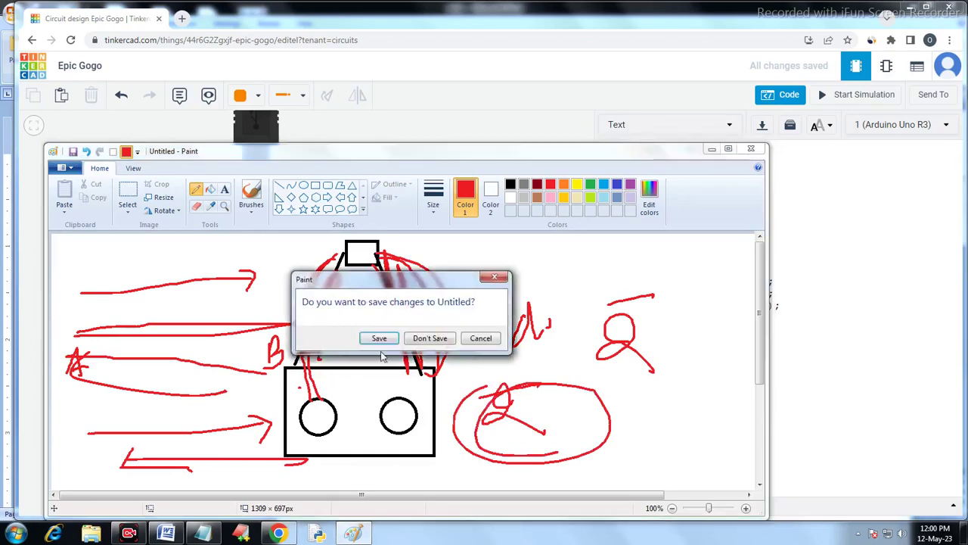
{"action": "left_click", "coordinate": [429, 338]}
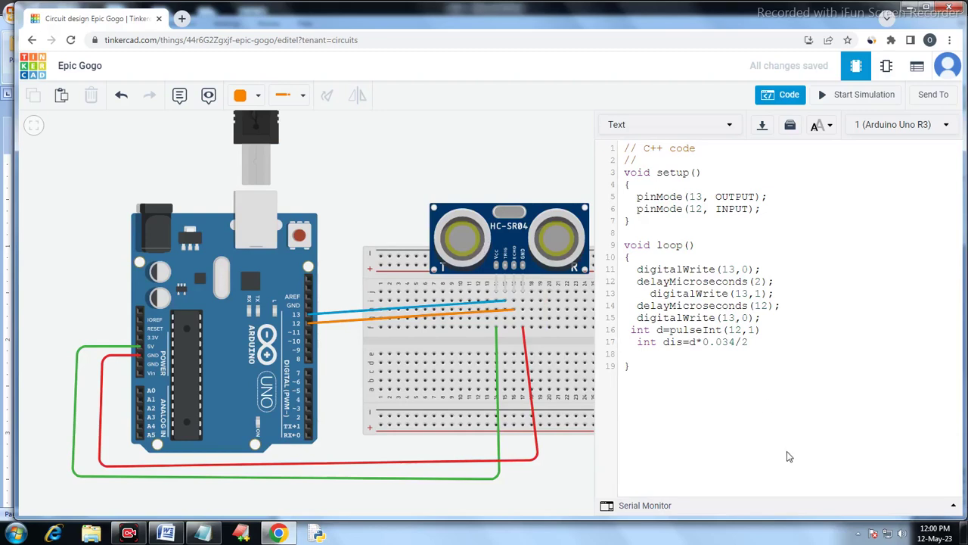
{"action": "type", "text": "erial.println(dis);"}
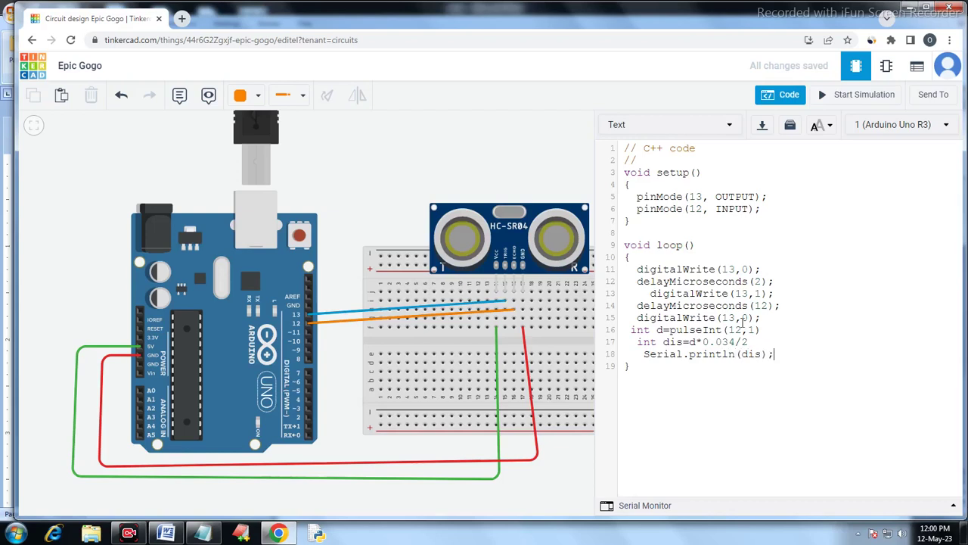
Step: Insert Serial.begin(9600); as the first line inside setup()
{"action": "double_click", "coordinate": [753, 354]}
{"action": "left_click", "coordinate": [756, 361]}
{"action": "left_click", "coordinate": [654, 188]}
{"action": "key", "text": "Return"}
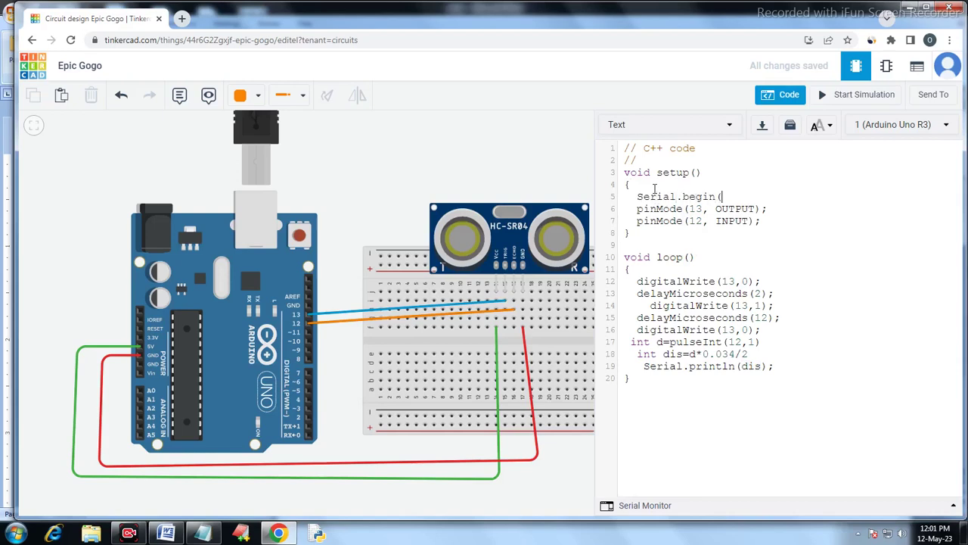
{"action": "type", "text": "Serial.begin(9600);"}
Step: Open the Serial Monitor, select the ultrasonic sensor and try to start the simulation
{"action": "left_click", "coordinate": [637, 508]}
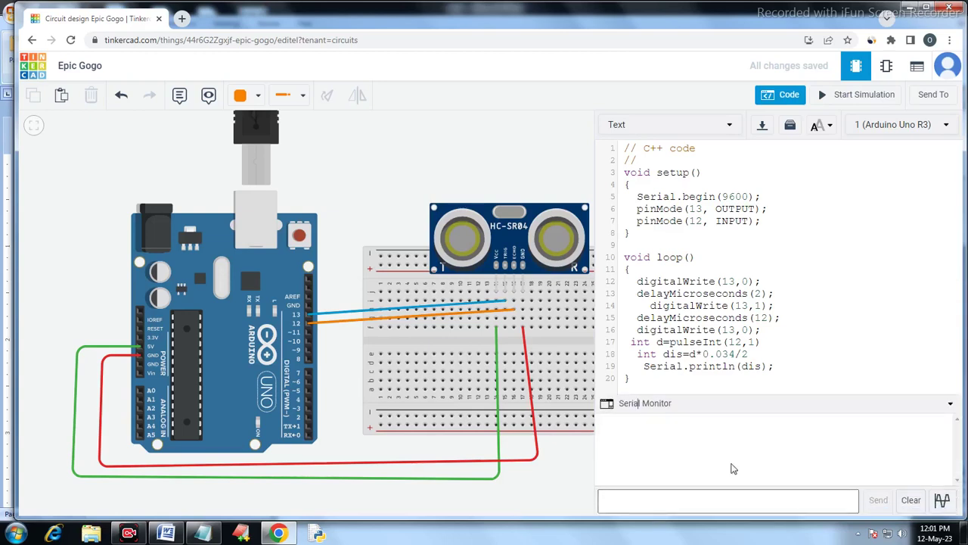
{"action": "left_click", "coordinate": [520, 244]}
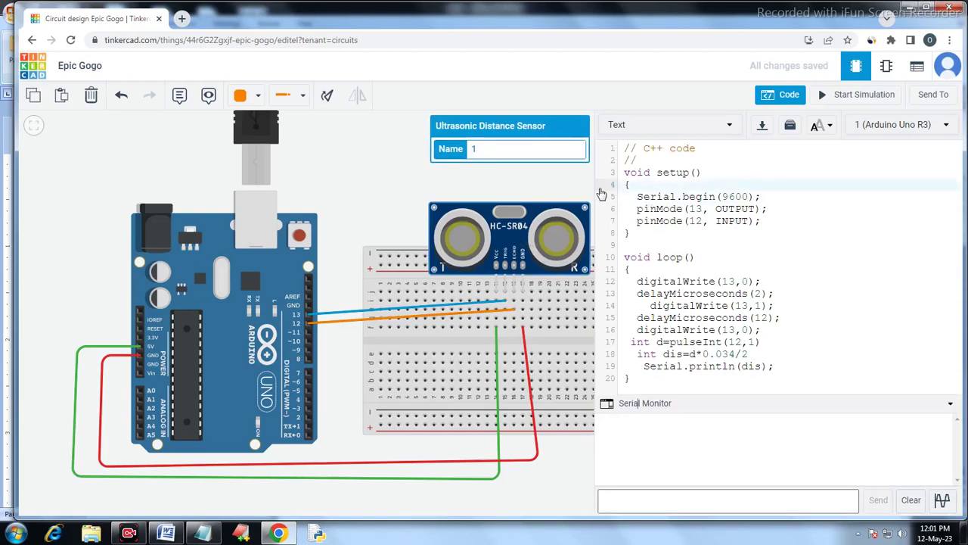
{"action": "left_click", "coordinate": [804, 214]}
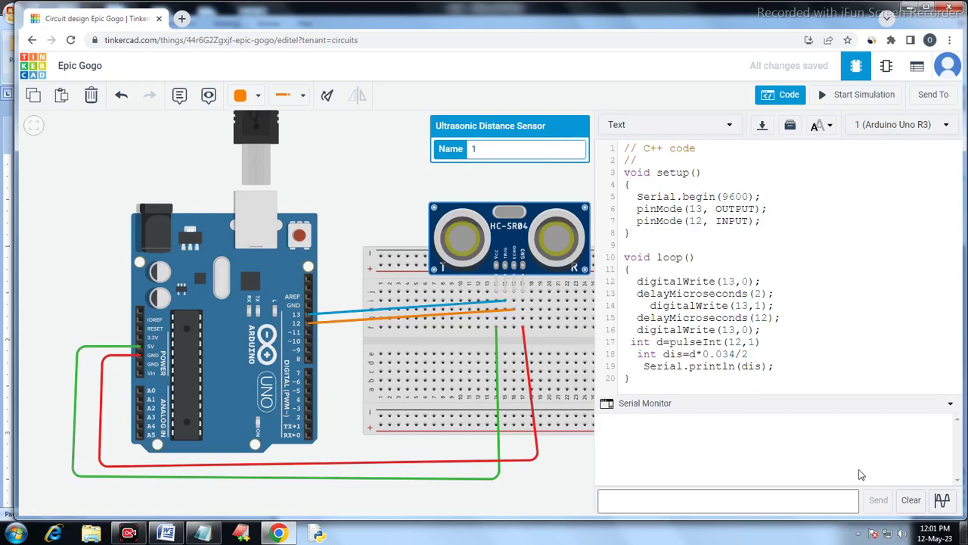
{"action": "left_click", "coordinate": [851, 107]}
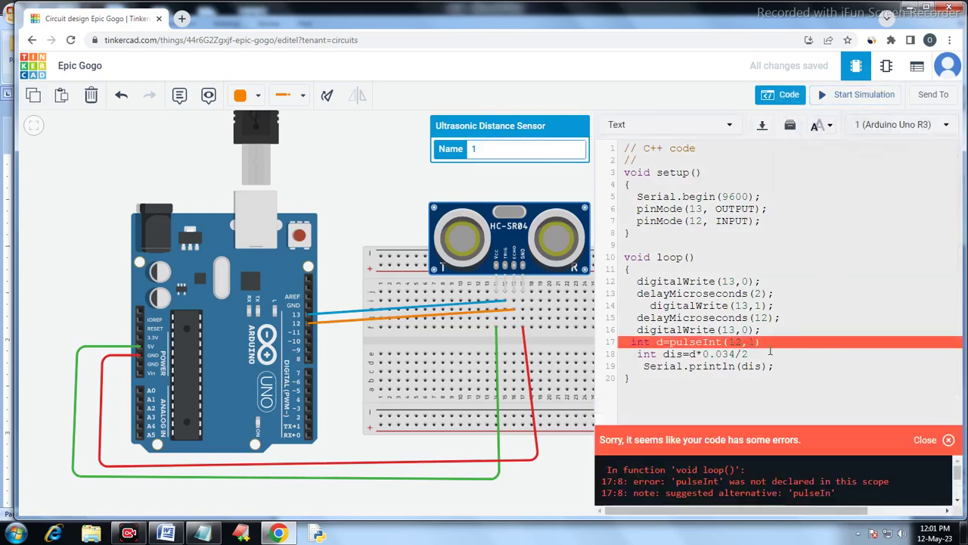
Step: Correct pulseInt to pulseIn in loop() and end both int declaration lines with semicolons
{"action": "mouse_move", "coordinate": [757, 341]}
{"action": "left_click", "coordinate": [862, 96]}
{"action": "left_click", "coordinate": [717, 342]}
{"action": "key", "text": "Delete"}
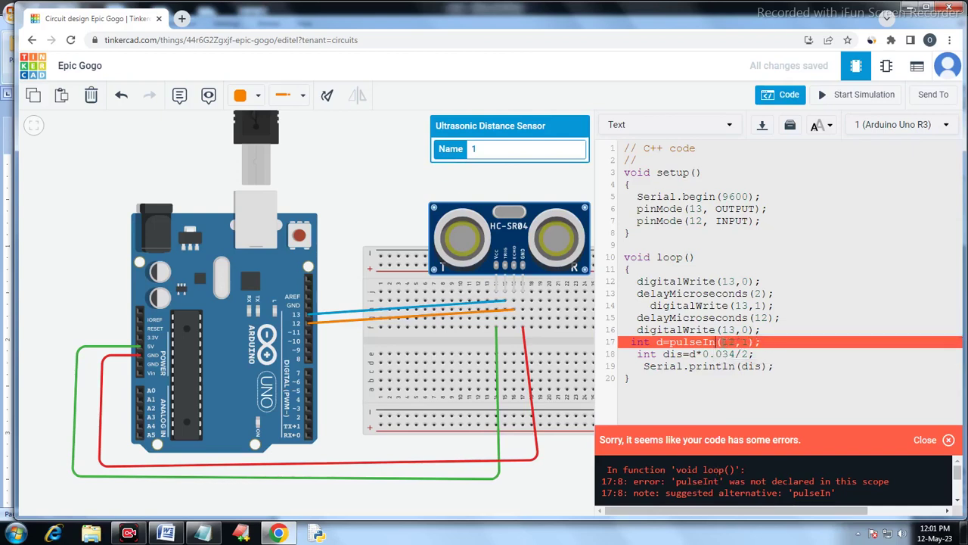
Step: Start the simulation, dismiss the debugger help and open the Serial Monitor
{"action": "left_click", "coordinate": [868, 98]}
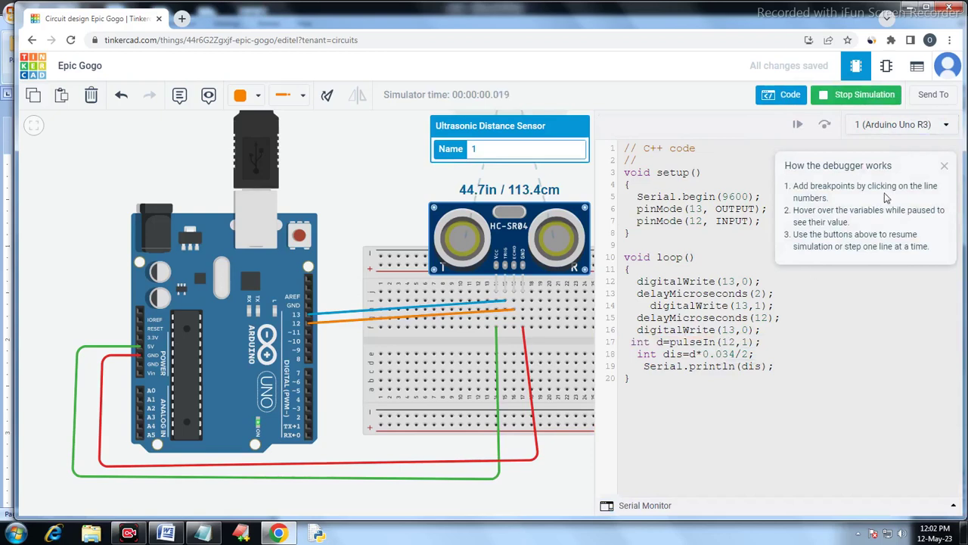
{"action": "left_click", "coordinate": [942, 166]}
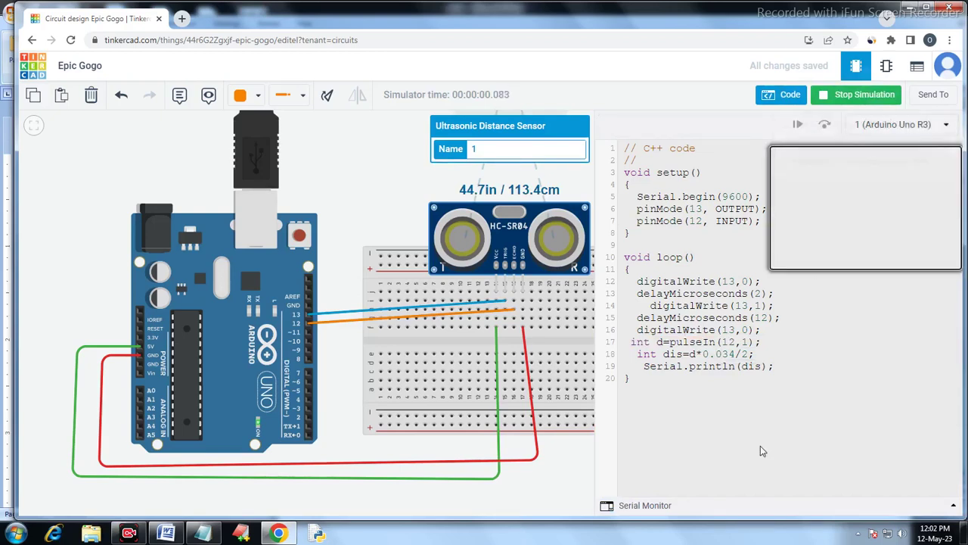
{"action": "left_click", "coordinate": [643, 504]}
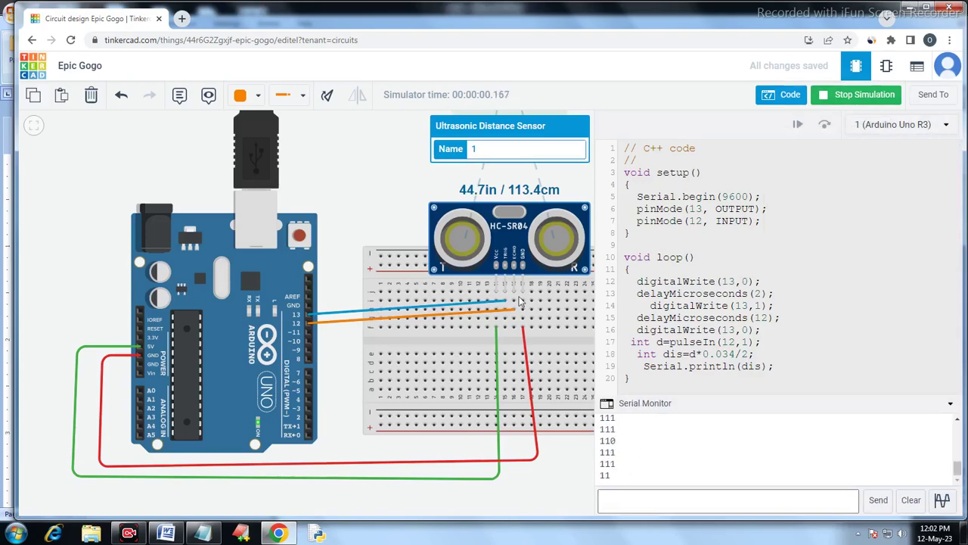
Step: Hide the code editor, move the ultrasonic sensor's target to about 71.8 cm, and show the code editor again
{"action": "left_click", "coordinate": [779, 99]}
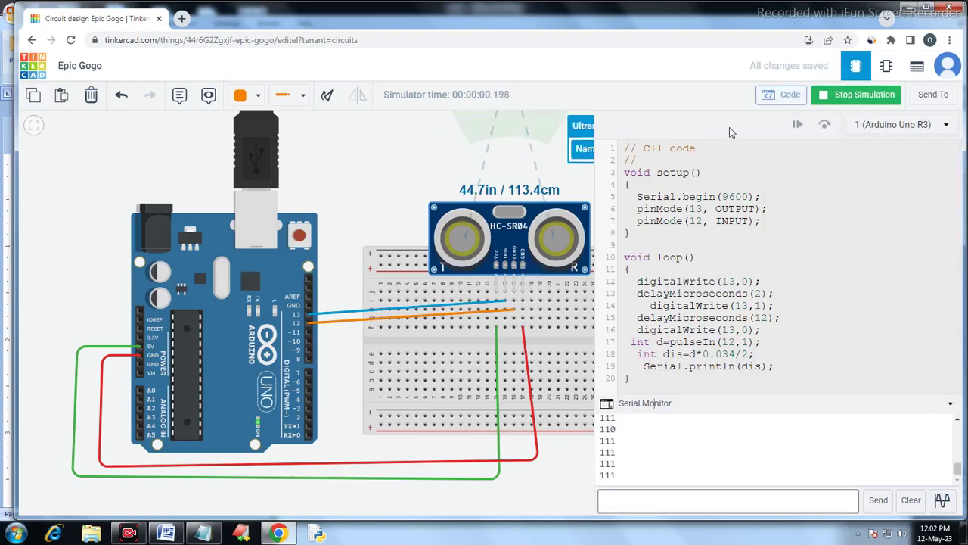
{"action": "scroll", "coordinate": [681, 257], "scroll_direction": "up", "scroll_amount": 2}
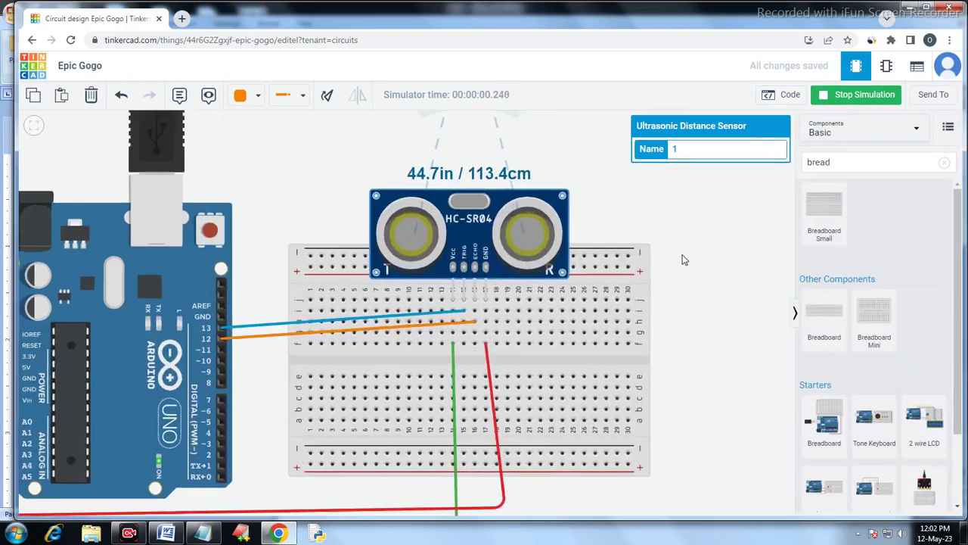
{"action": "scroll", "coordinate": [680, 258], "scroll_direction": "down", "scroll_amount": 3}
{"action": "left_click_drag", "start_coordinate": [566, 166], "coordinate": [480, 203]}
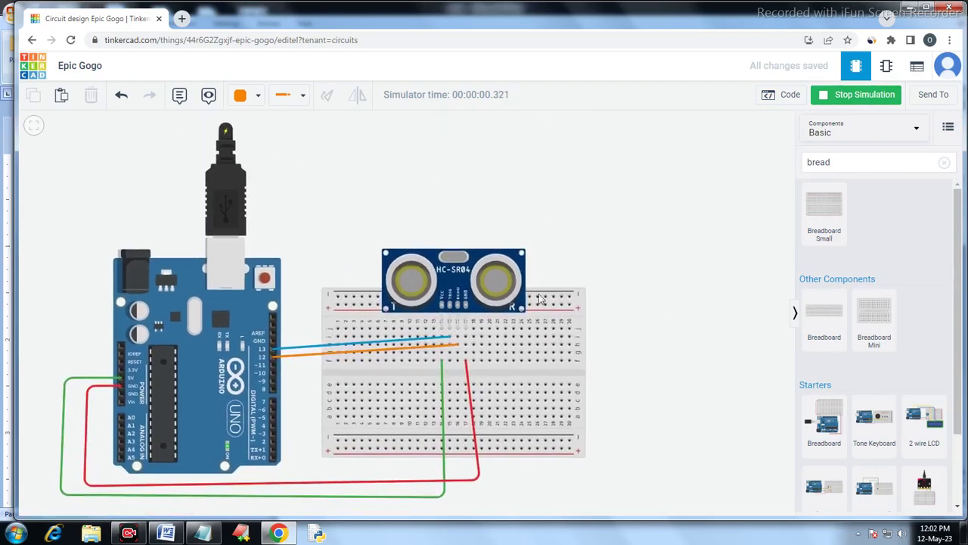
{"action": "left_click", "coordinate": [454, 280]}
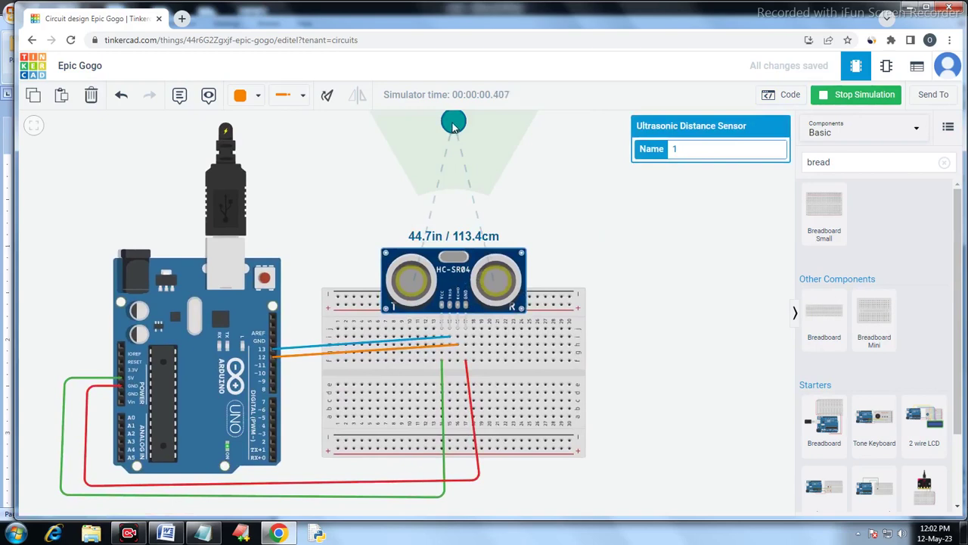
{"action": "left_click_drag", "start_coordinate": [454, 127], "coordinate": [453, 150]}
{"action": "left_click", "coordinate": [787, 94]}
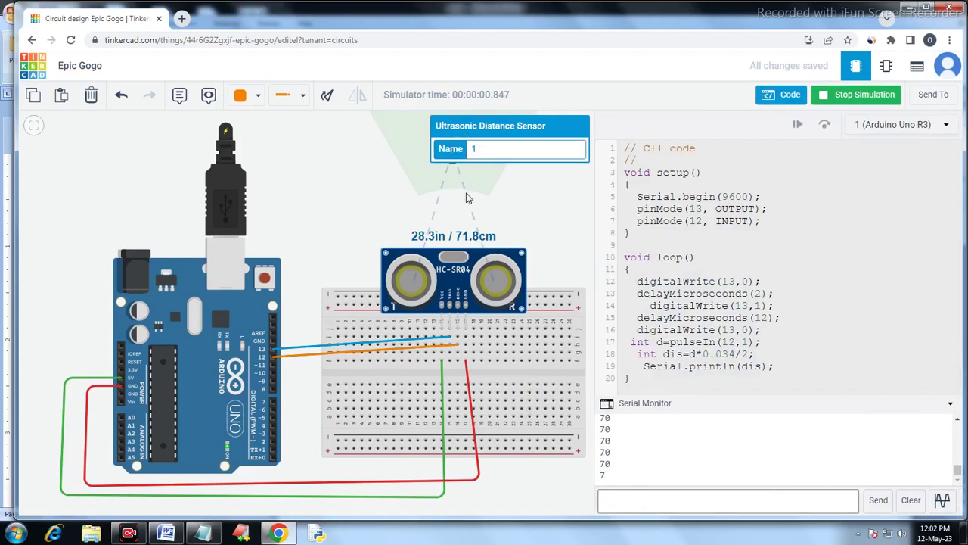
Step: Reselect the ultrasonic sensor and move its target closer, to about 49.2 cm
{"action": "left_click", "coordinate": [455, 189]}
{"action": "left_click", "coordinate": [454, 253]}
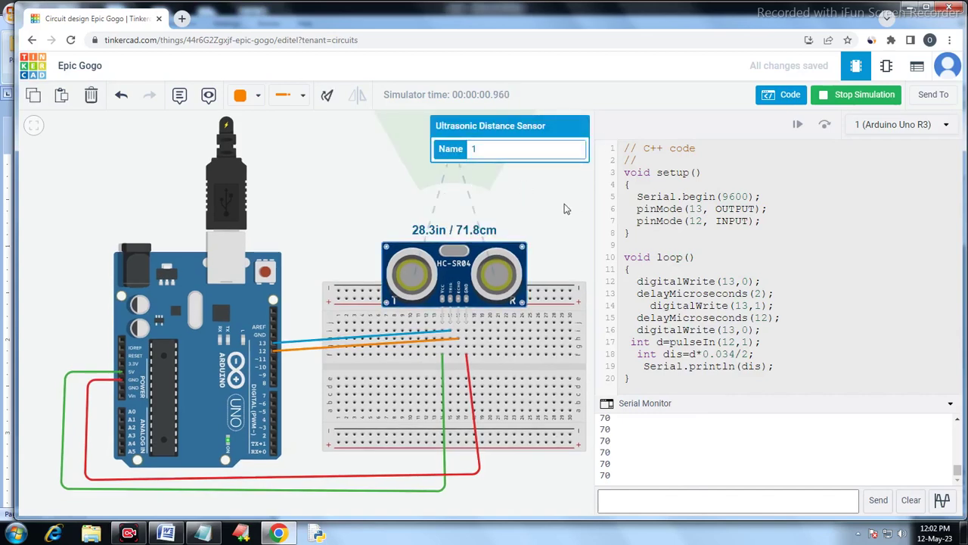
{"action": "scroll", "coordinate": [564, 209], "scroll_direction": "down", "scroll_amount": 2}
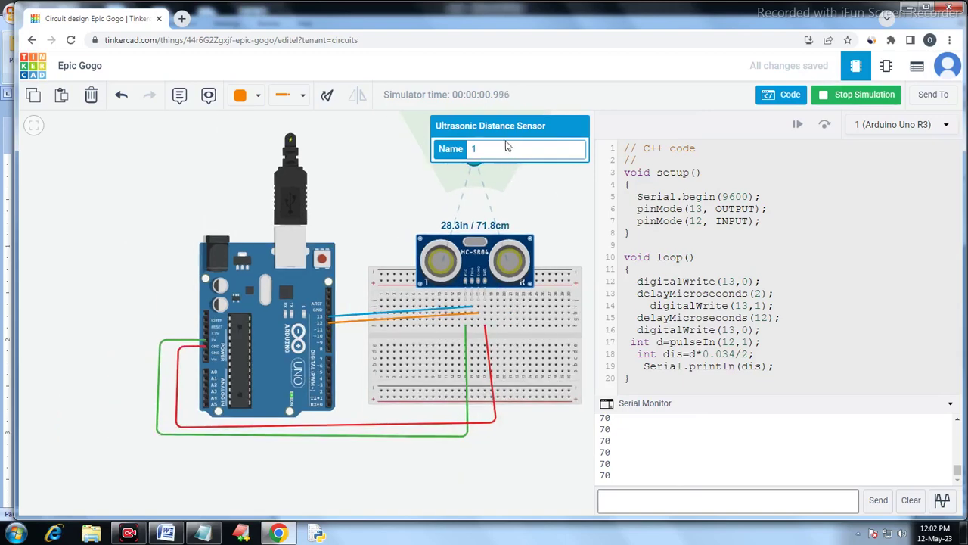
{"action": "left_click", "coordinate": [477, 173]}
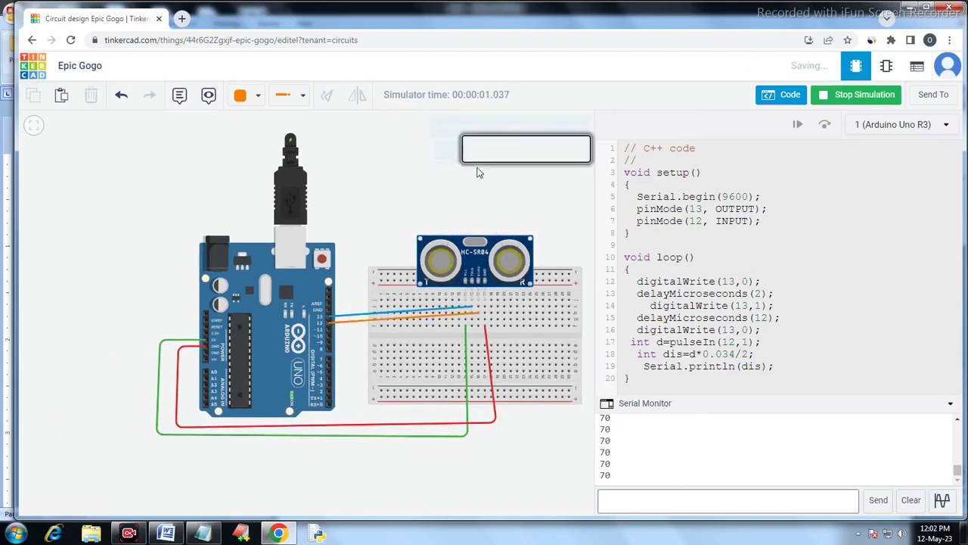
{"action": "scroll", "coordinate": [475, 240], "scroll_direction": "up", "scroll_amount": 1}
{"action": "left_click", "coordinate": [475, 274]}
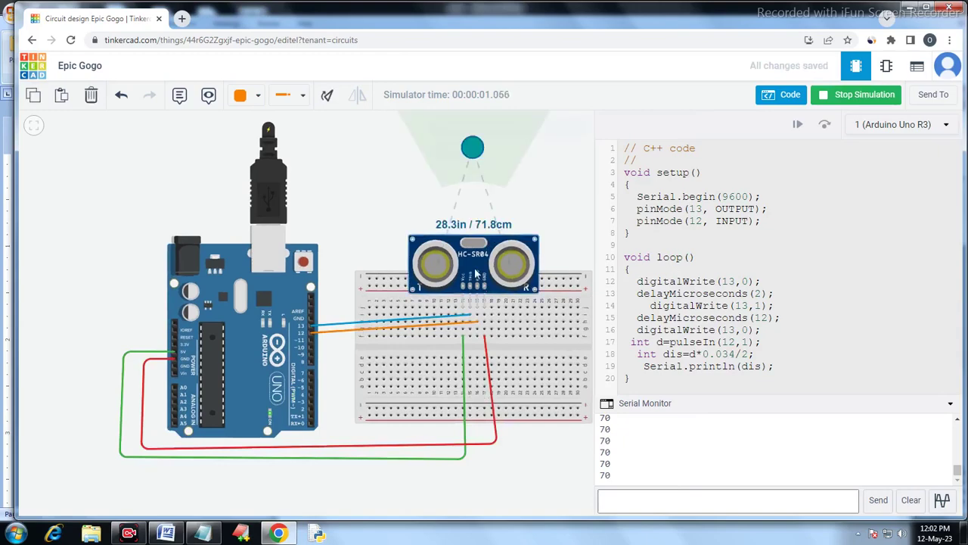
{"action": "left_click", "coordinate": [464, 218]}
{"action": "scroll", "coordinate": [465, 218], "scroll_direction": "up", "scroll_amount": 3}
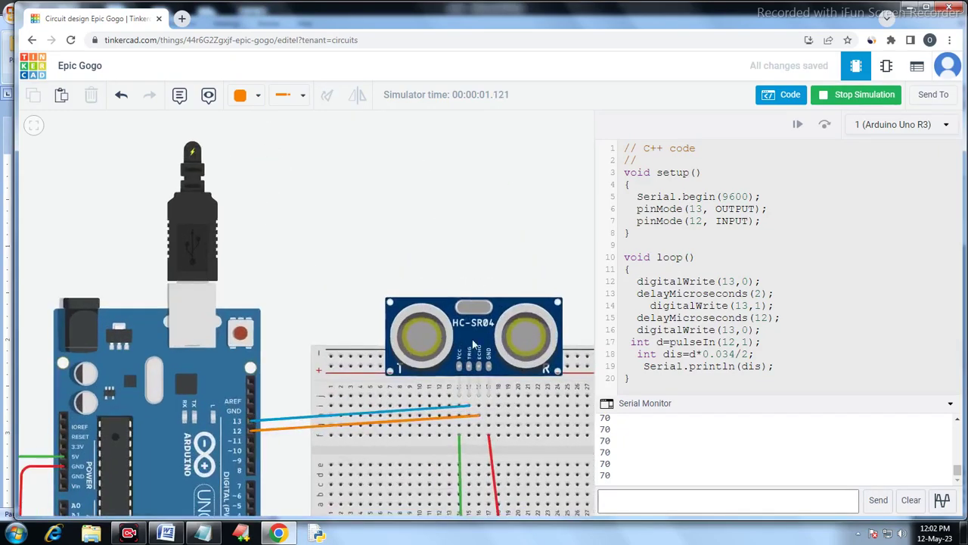
{"action": "left_click", "coordinate": [472, 339]}
{"action": "left_click_drag", "start_coordinate": [478, 180], "coordinate": [476, 198]}
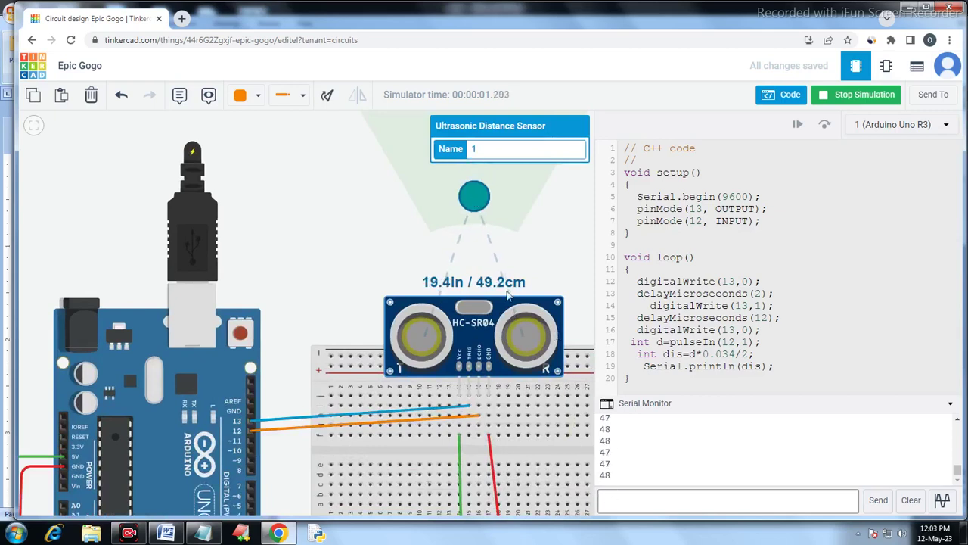
Step: Test short distances by moving the target to about 19.8 cm, 4.1 cm and 6.8 cm, and then closer than the sensor's minimum range
{"action": "left_click_drag", "start_coordinate": [479, 201], "coordinate": [478, 227]}
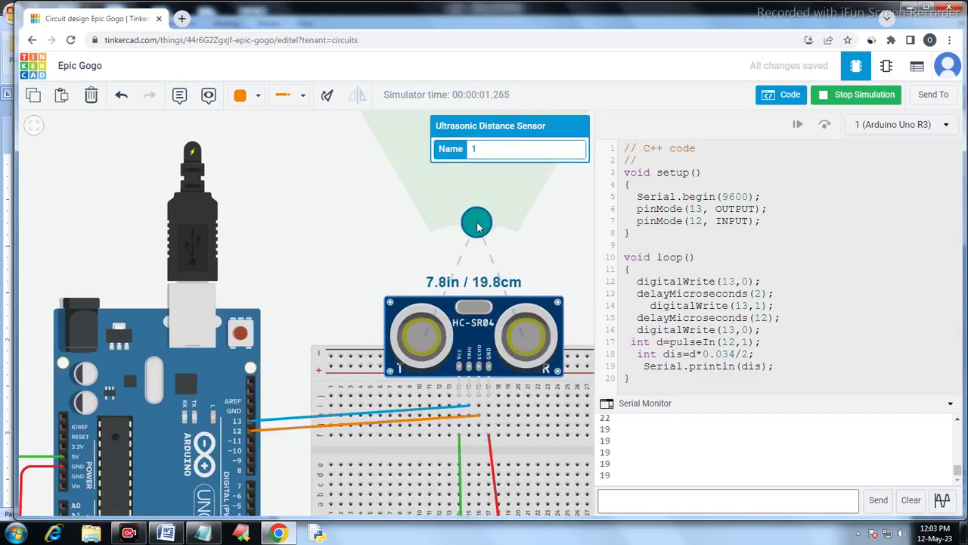
{"action": "left_click_drag", "start_coordinate": [478, 226], "coordinate": [479, 240]}
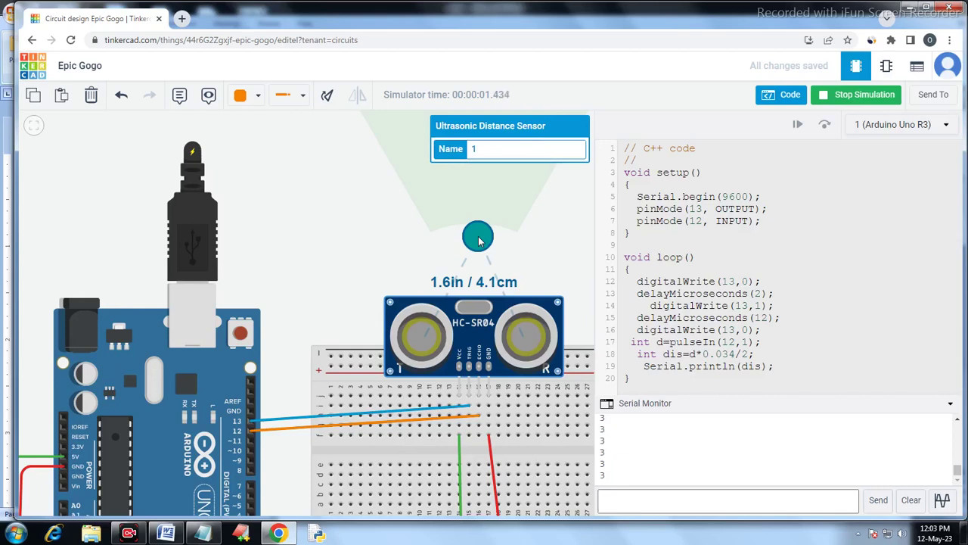
{"action": "mouse_move", "coordinate": [478, 240]}
{"action": "left_mouse_down"}
{"action": "mouse_move", "coordinate": [479, 256]}
{"action": "mouse_move", "coordinate": [477, 239]}
{"action": "left_mouse_up"}
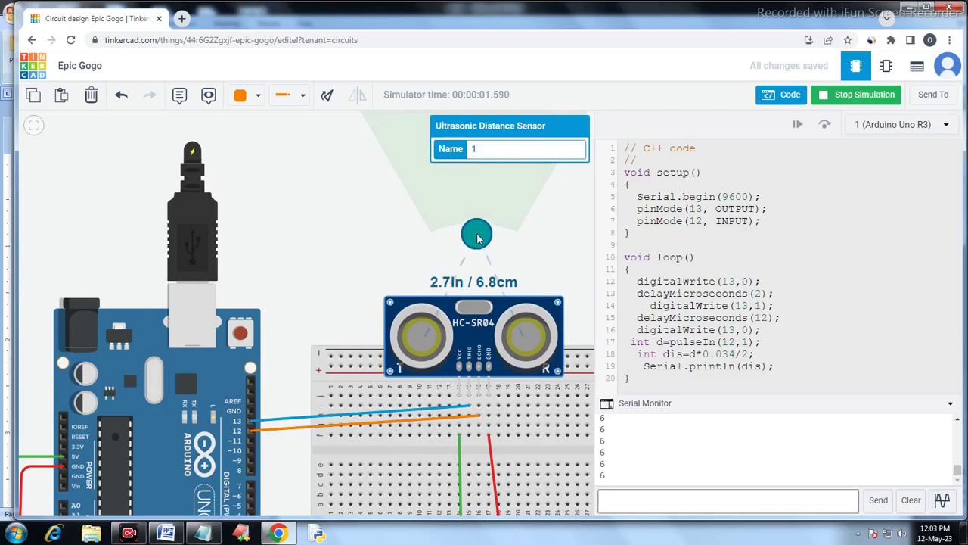
{"action": "left_click_drag", "start_coordinate": [478, 238], "coordinate": [478, 244]}
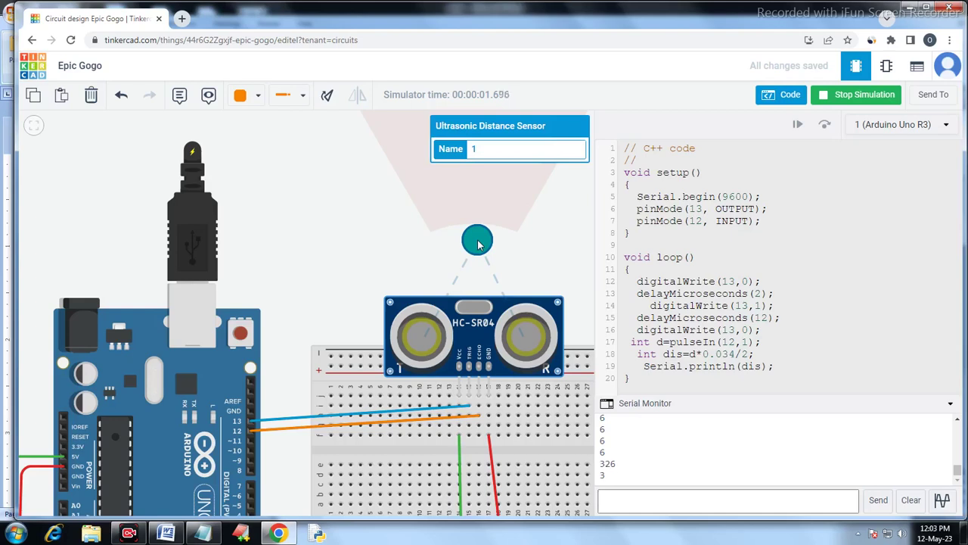
Step: Test longer distances by moving the target to about 46.5 cm, 77.9 cm, 49.4 cm and finally 54.8 cm
{"action": "left_click_drag", "start_coordinate": [478, 243], "coordinate": [473, 203]}
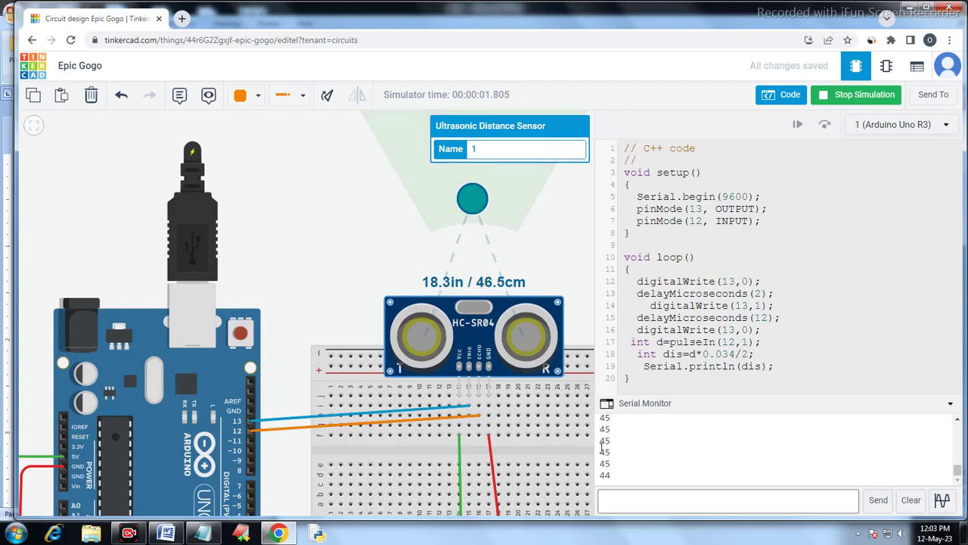
{"action": "left_click_drag", "start_coordinate": [470, 197], "coordinate": [475, 174]}
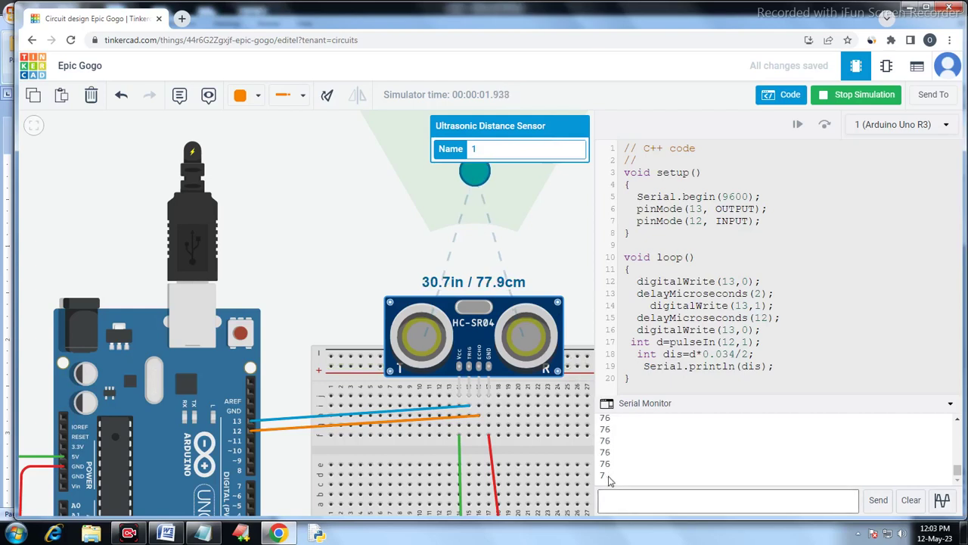
{"action": "left_click_drag", "start_coordinate": [475, 175], "coordinate": [481, 199]}
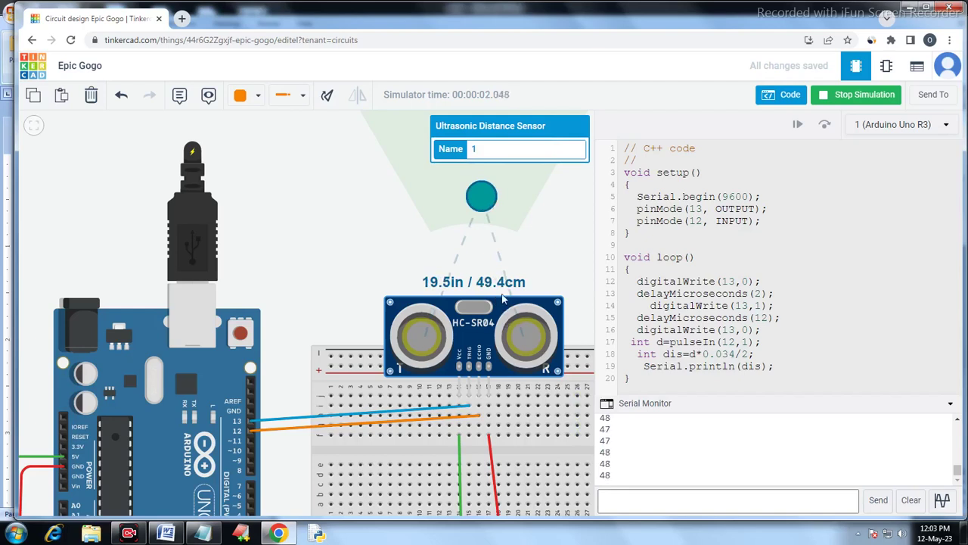
{"action": "left_click_drag", "start_coordinate": [478, 201], "coordinate": [475, 195]}
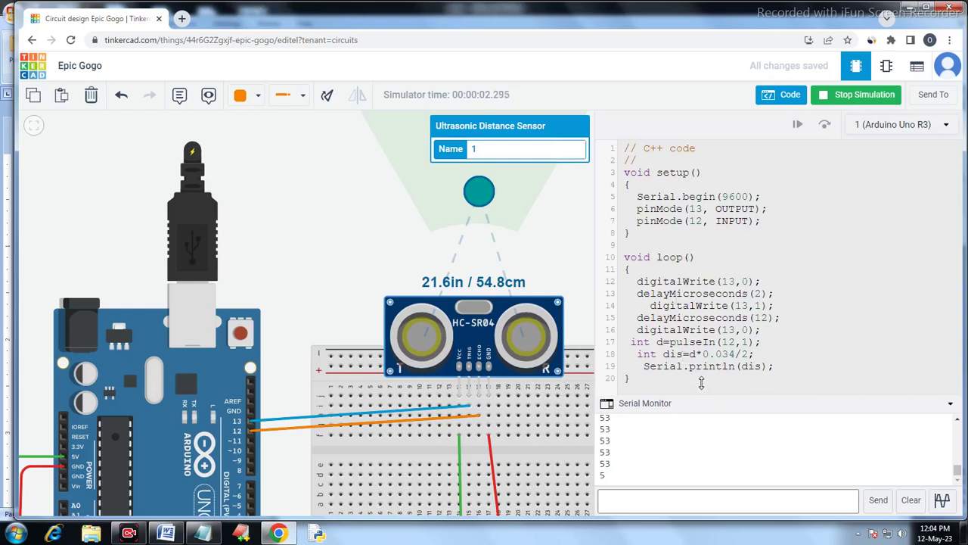
{"action": "left_click", "coordinate": [705, 316]}
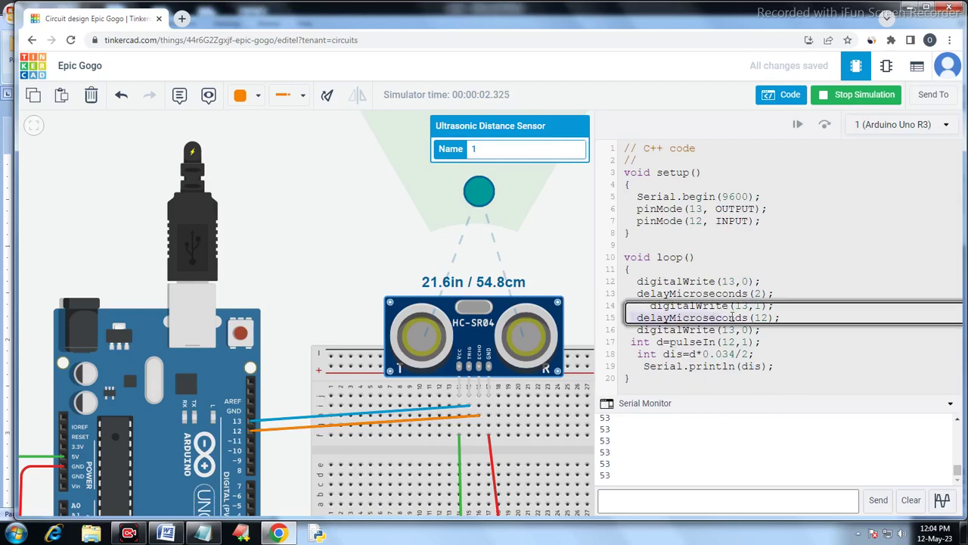
{"action": "double_click", "coordinate": [755, 318]}
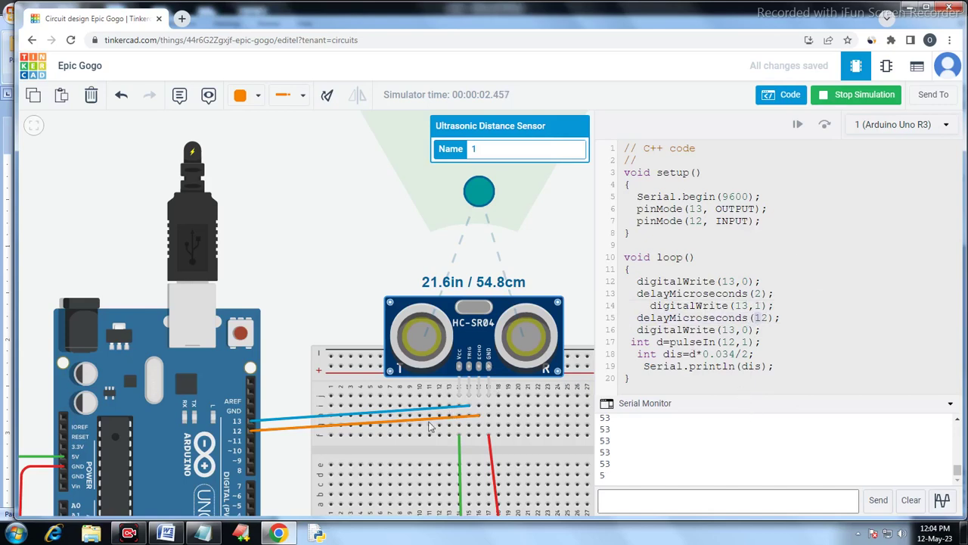
{"action": "left_click", "coordinate": [126, 534]}
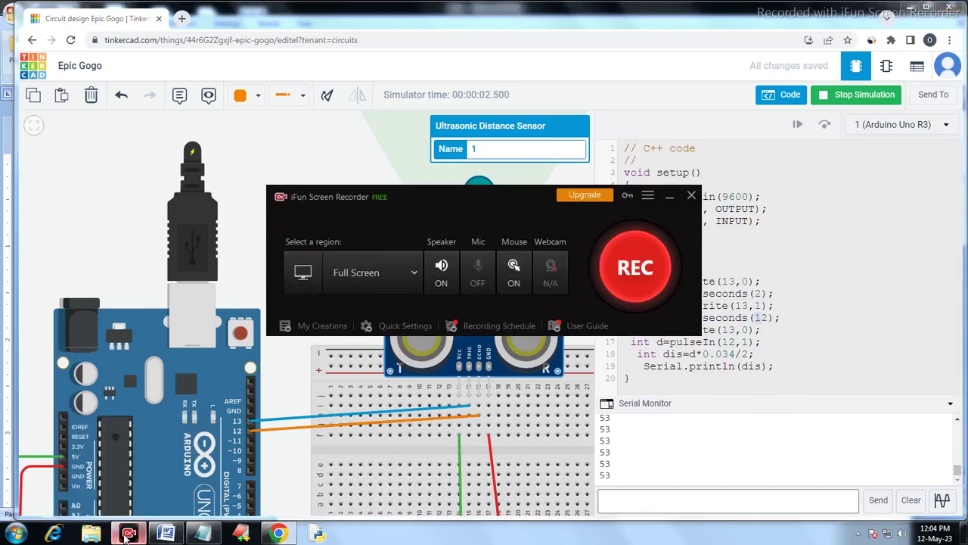
{"action": "left_click", "coordinate": [691, 196]}
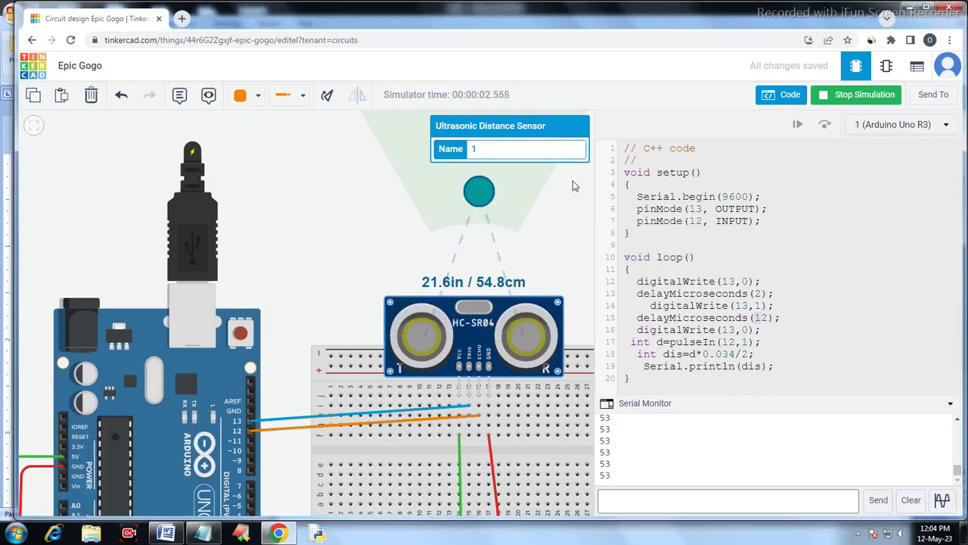